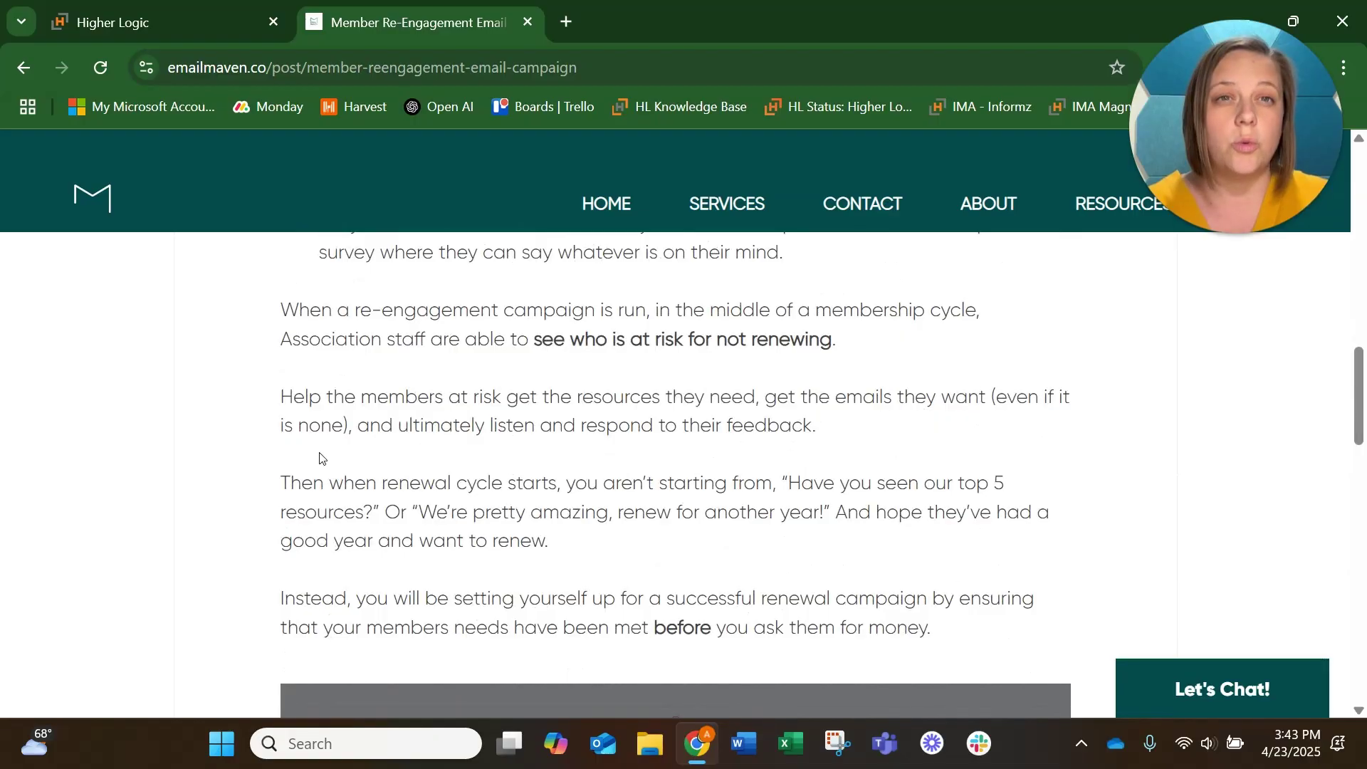
# Look over the campaign timeline in the article, and switch to Higher Logic's campaign list.
pyautogui.scroll(-8, 319, 458)
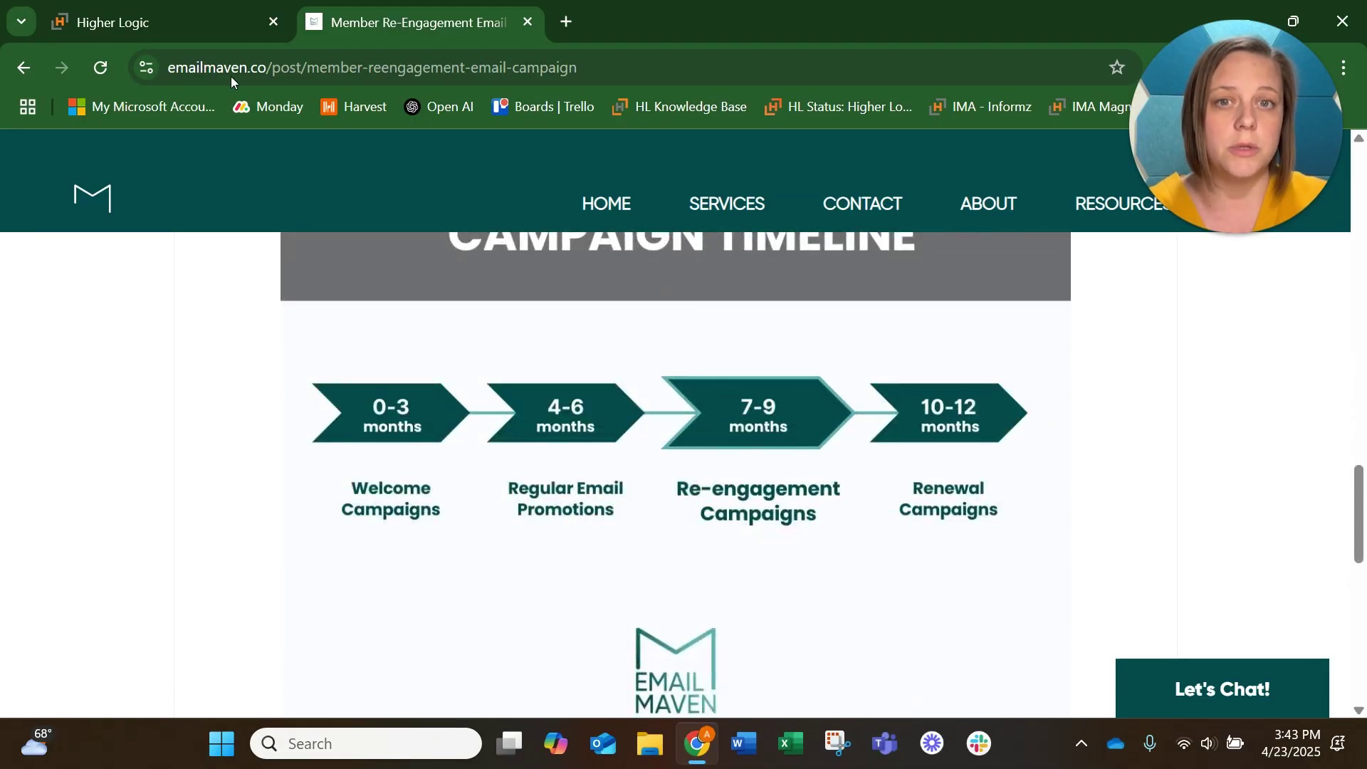
pyautogui.click(168, 6)
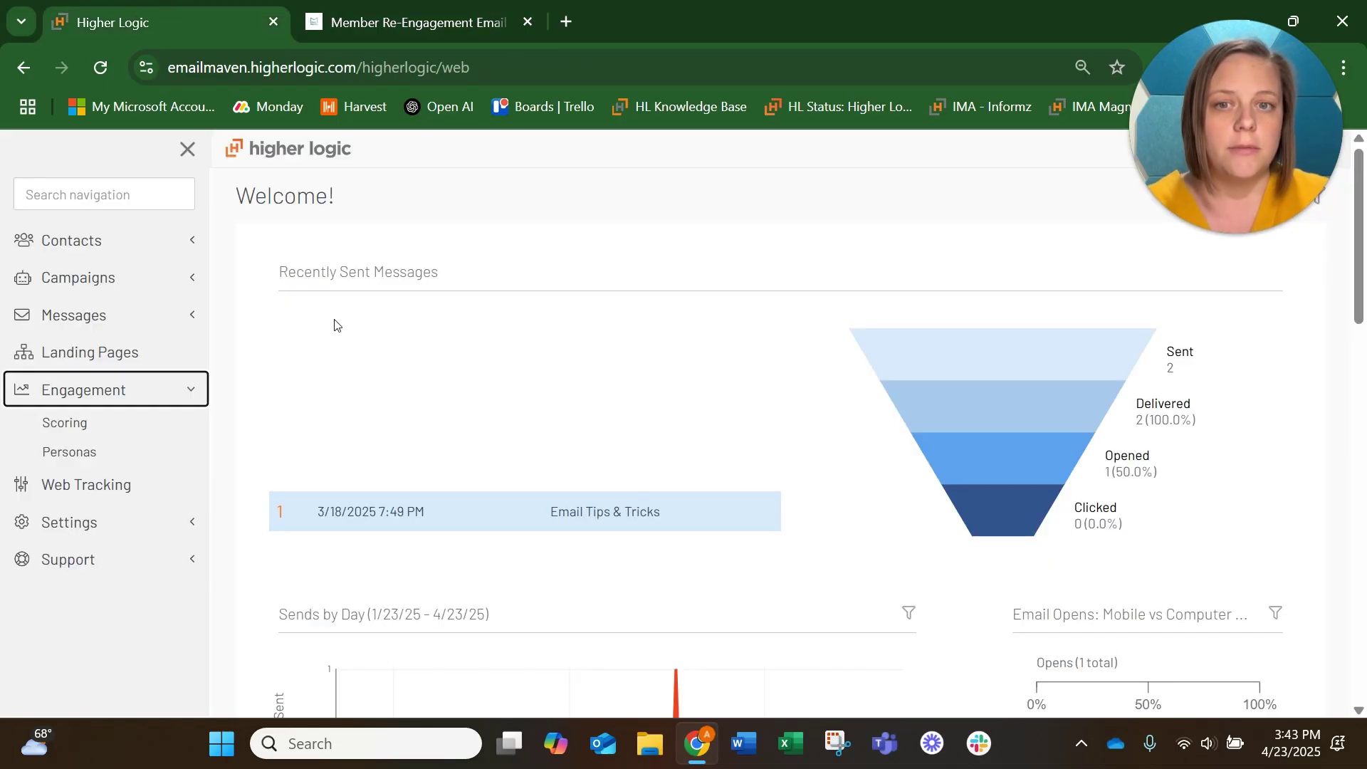
pyautogui.click(130, 288)
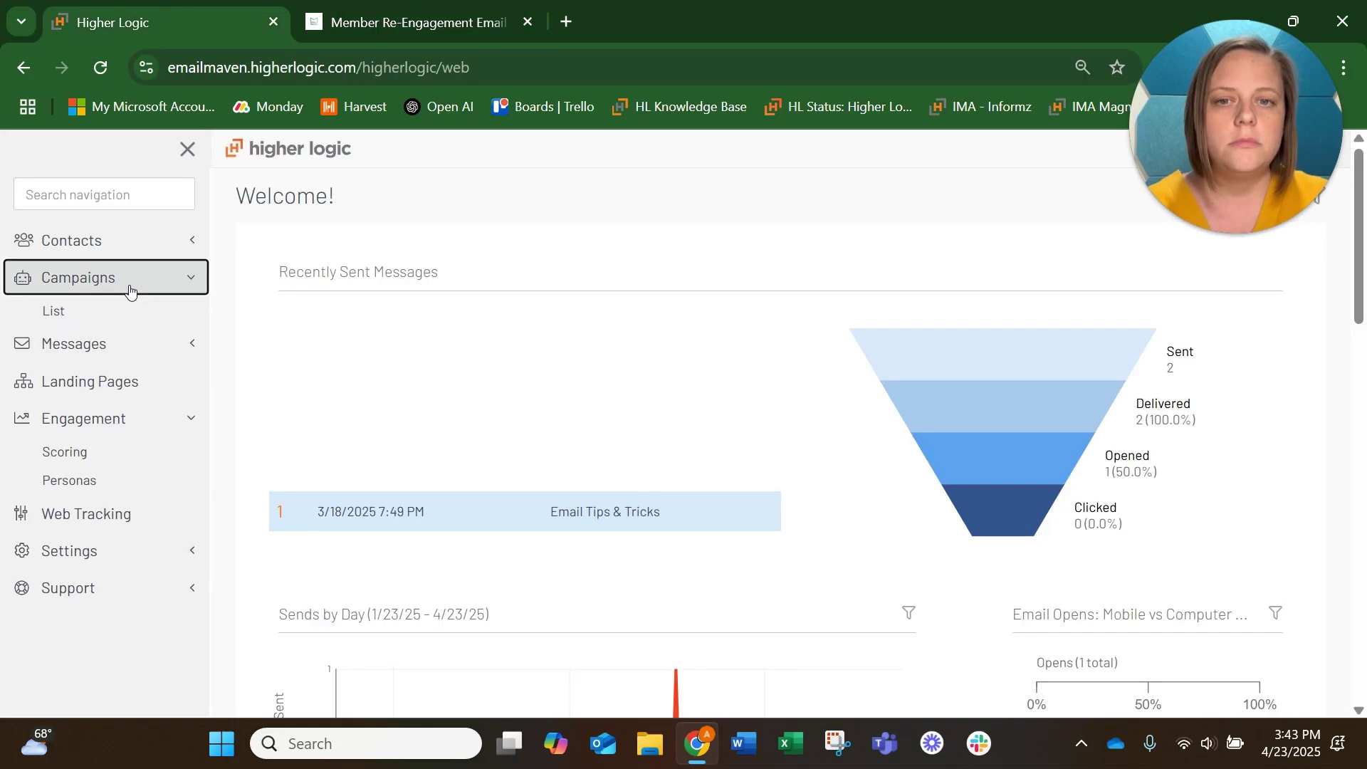
pyautogui.click(88, 311)
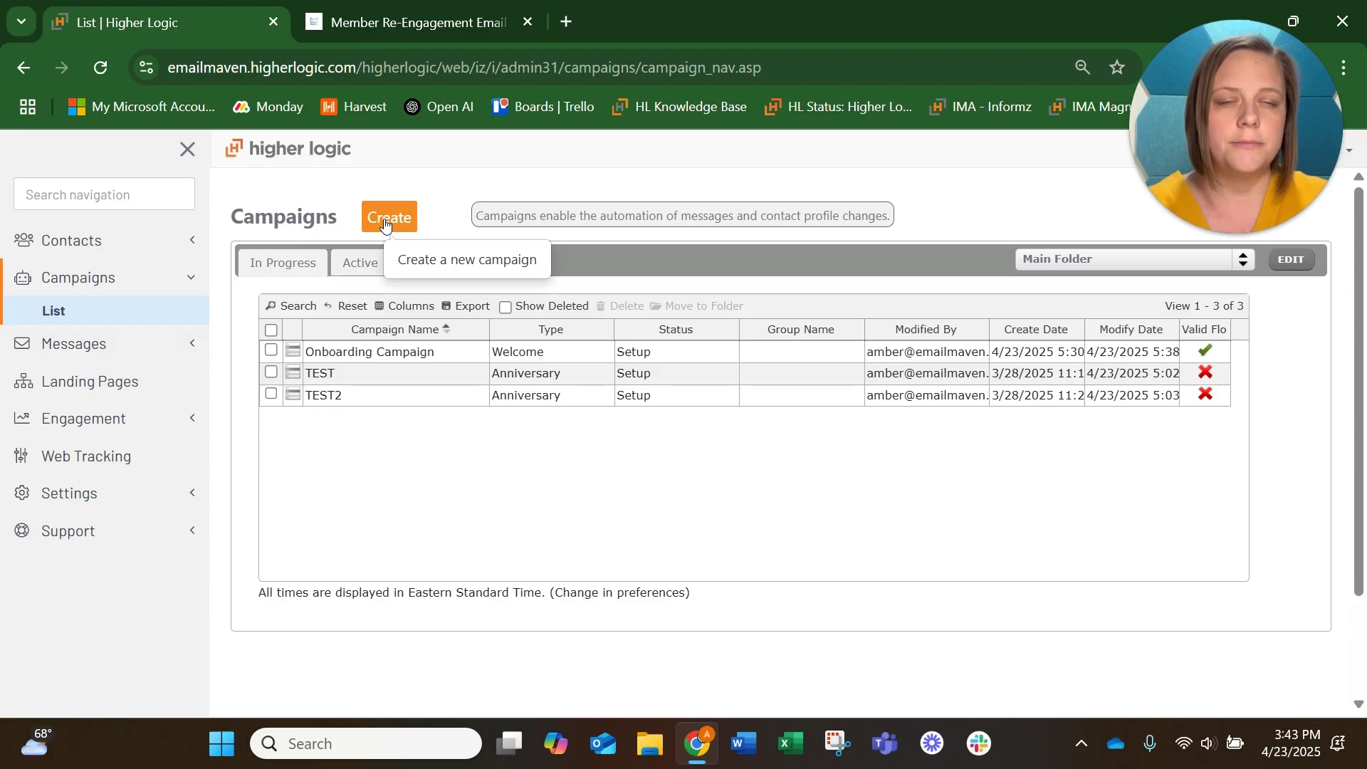
# Create a new campaign from the Blank Campaign starter kit.
pyautogui.click(384, 219)
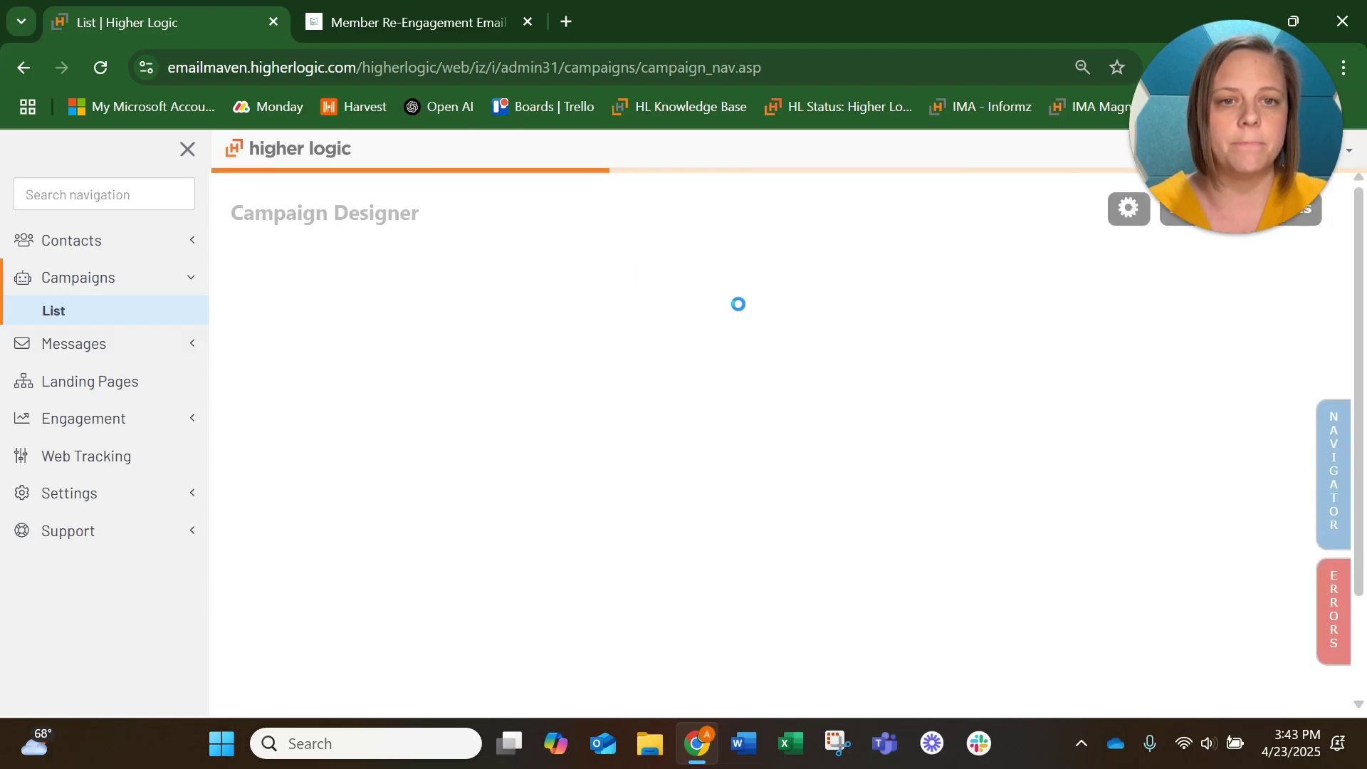
pyautogui.scroll(-7, 738, 304)
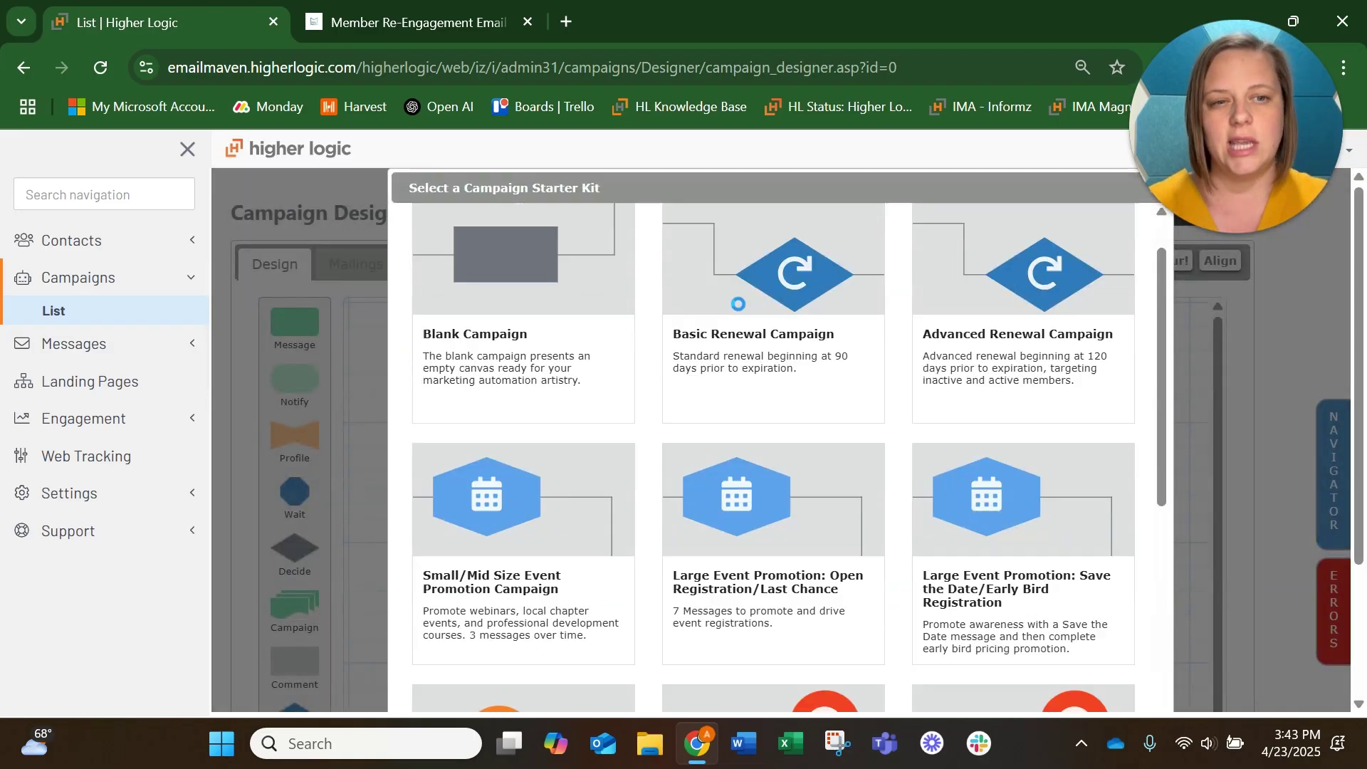
pyautogui.scroll(6, 738, 304)
pyautogui.scroll(1, 738, 304)
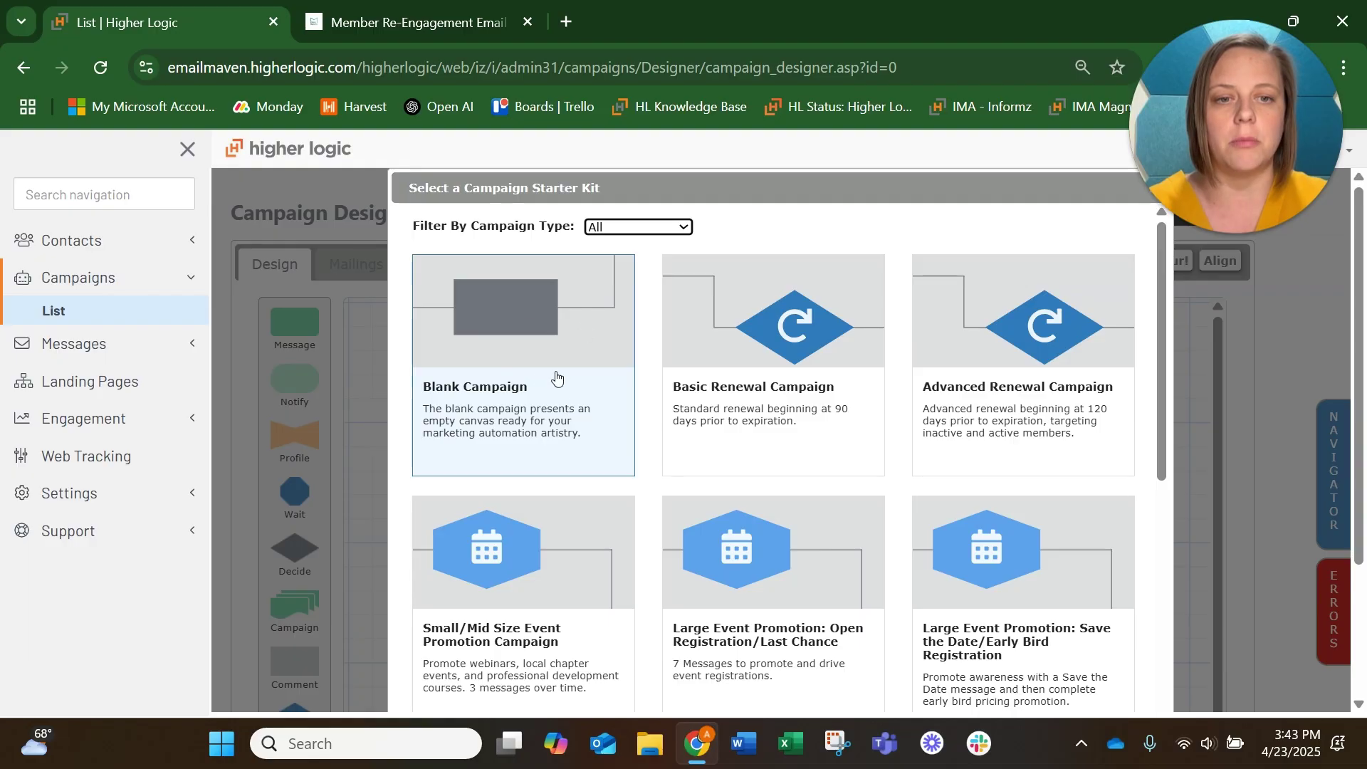
pyautogui.click(535, 383)
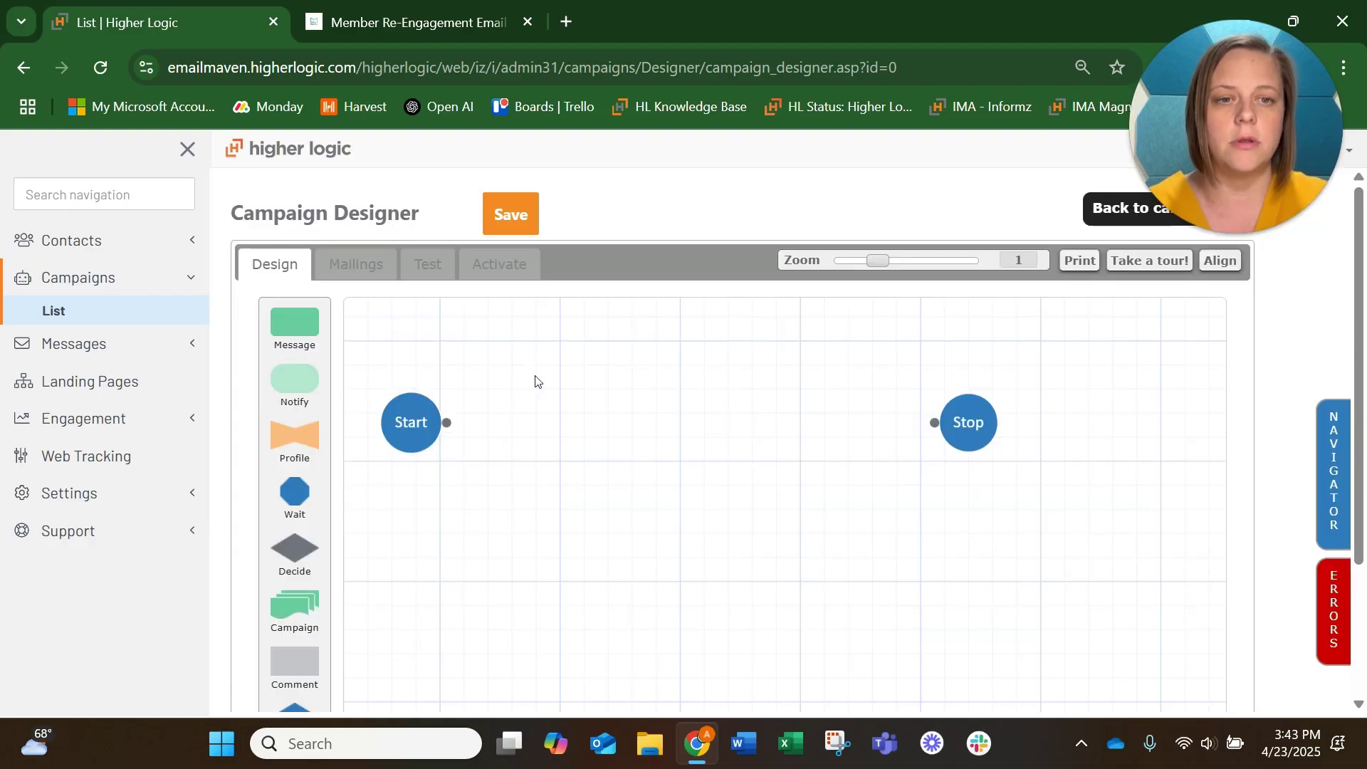
# Begin saving the campaign with the name ReEngagement, the description "Engage new members" and the type Re-Engagement, keeping it in Main Folder.
pyautogui.click(511, 223)
pyautogui.click(563, 314)
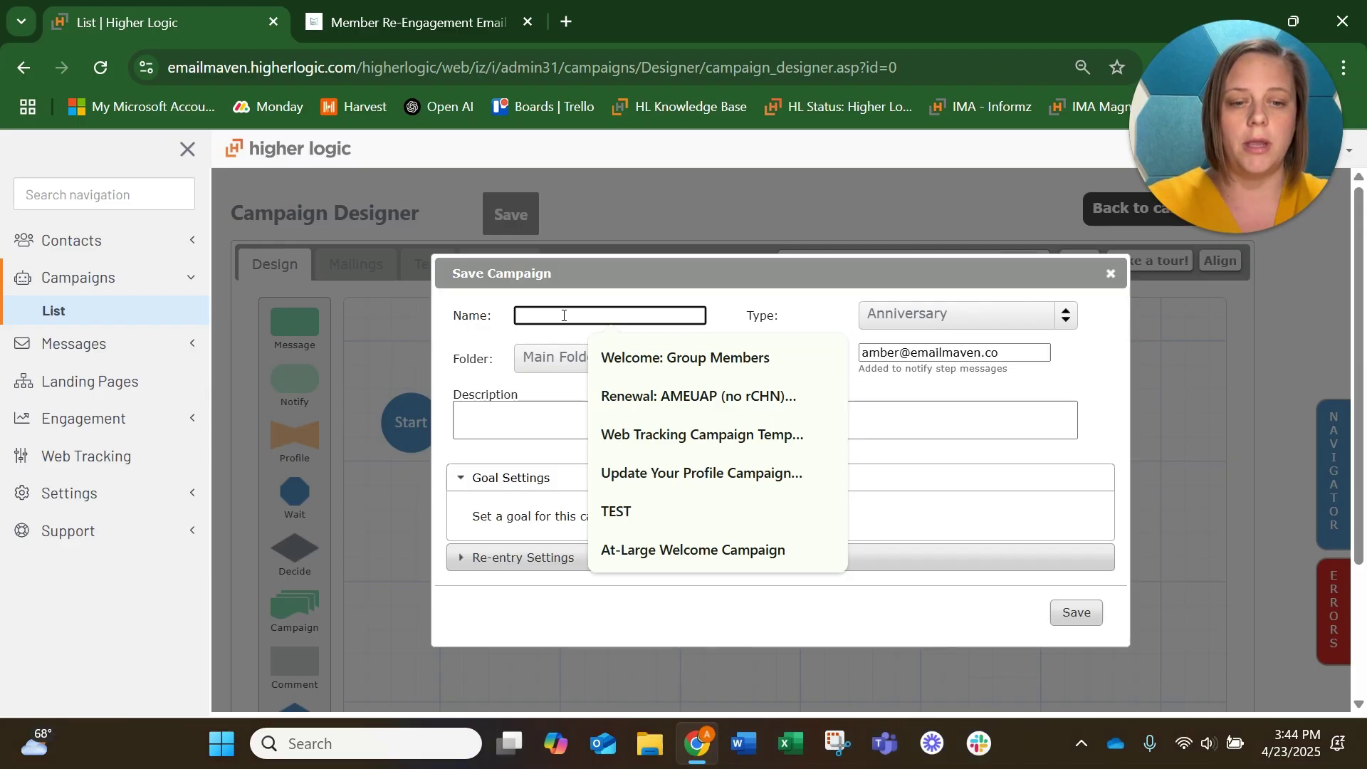
pyautogui.write('ReEngagement')
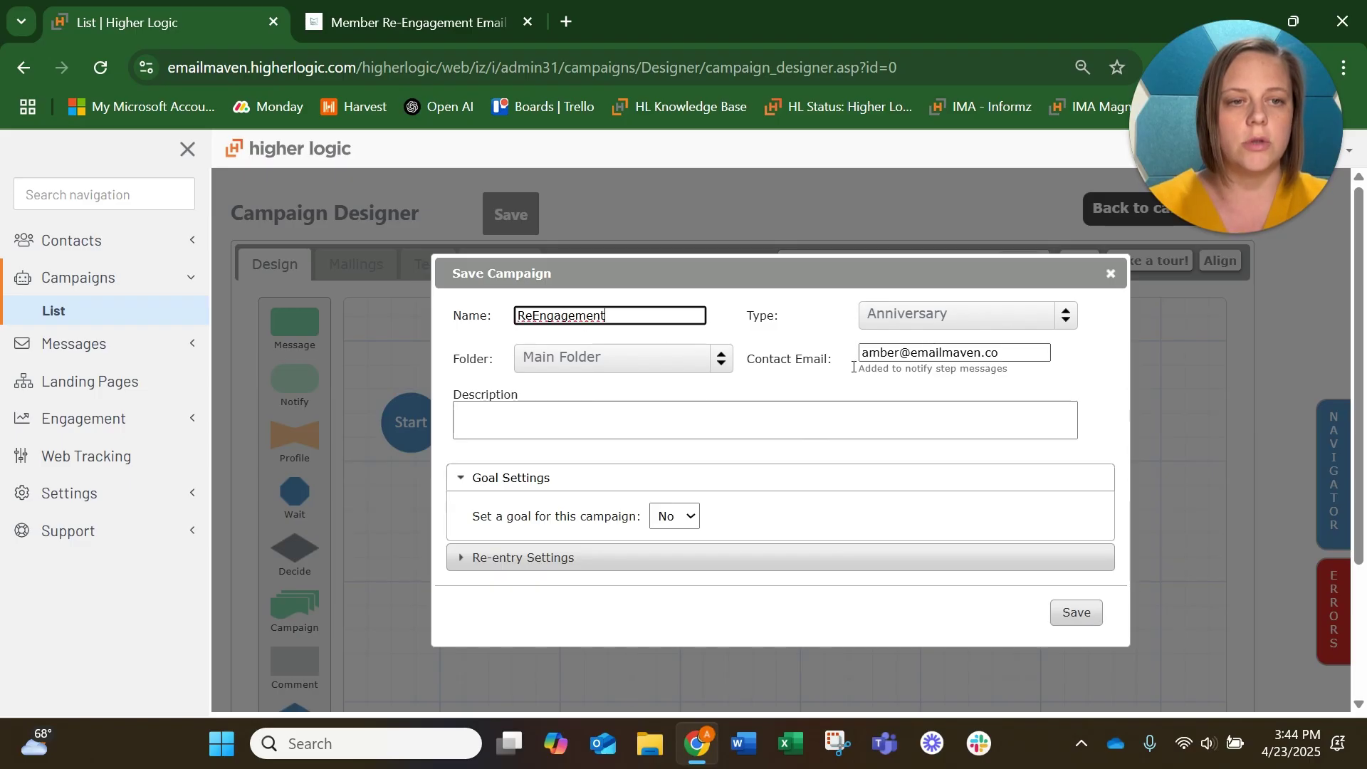
pyautogui.click(579, 410)
pyautogui.write('Engage new members')
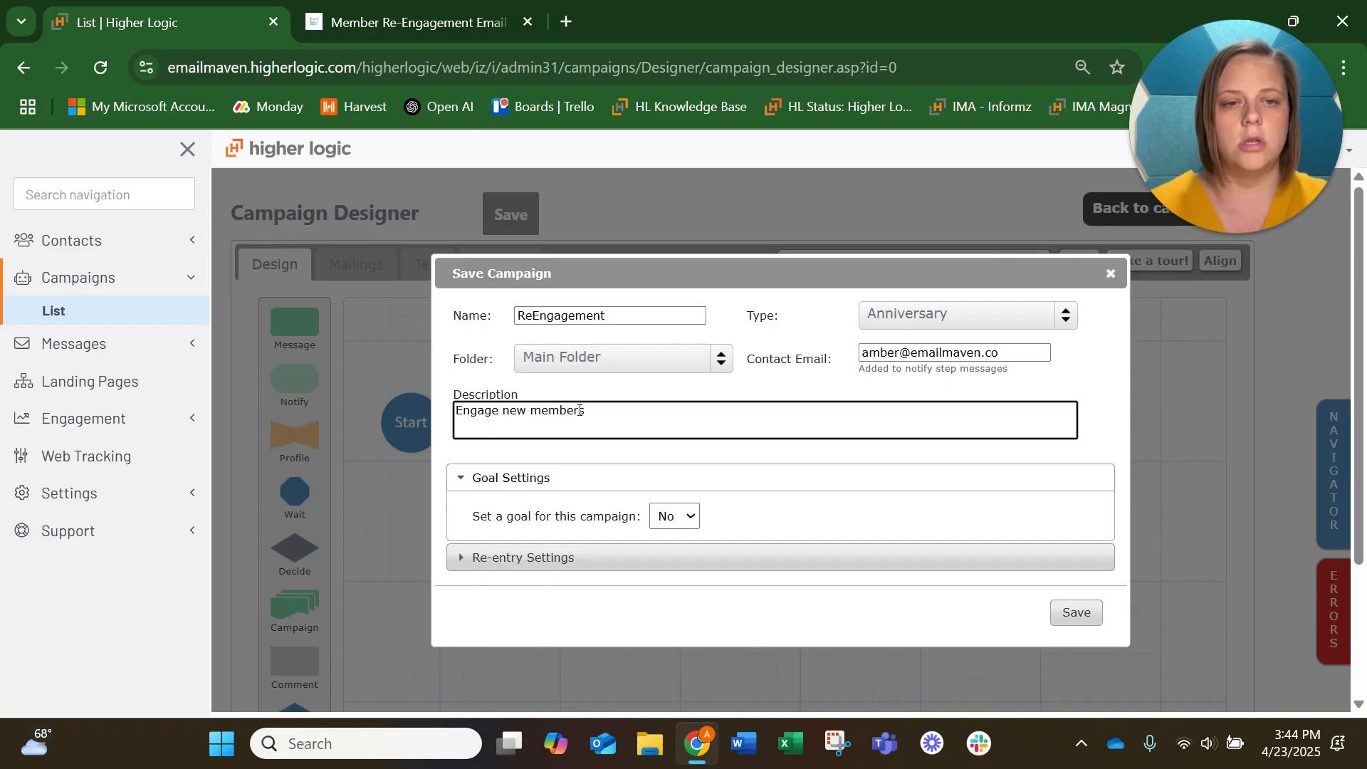
pyautogui.click(918, 314)
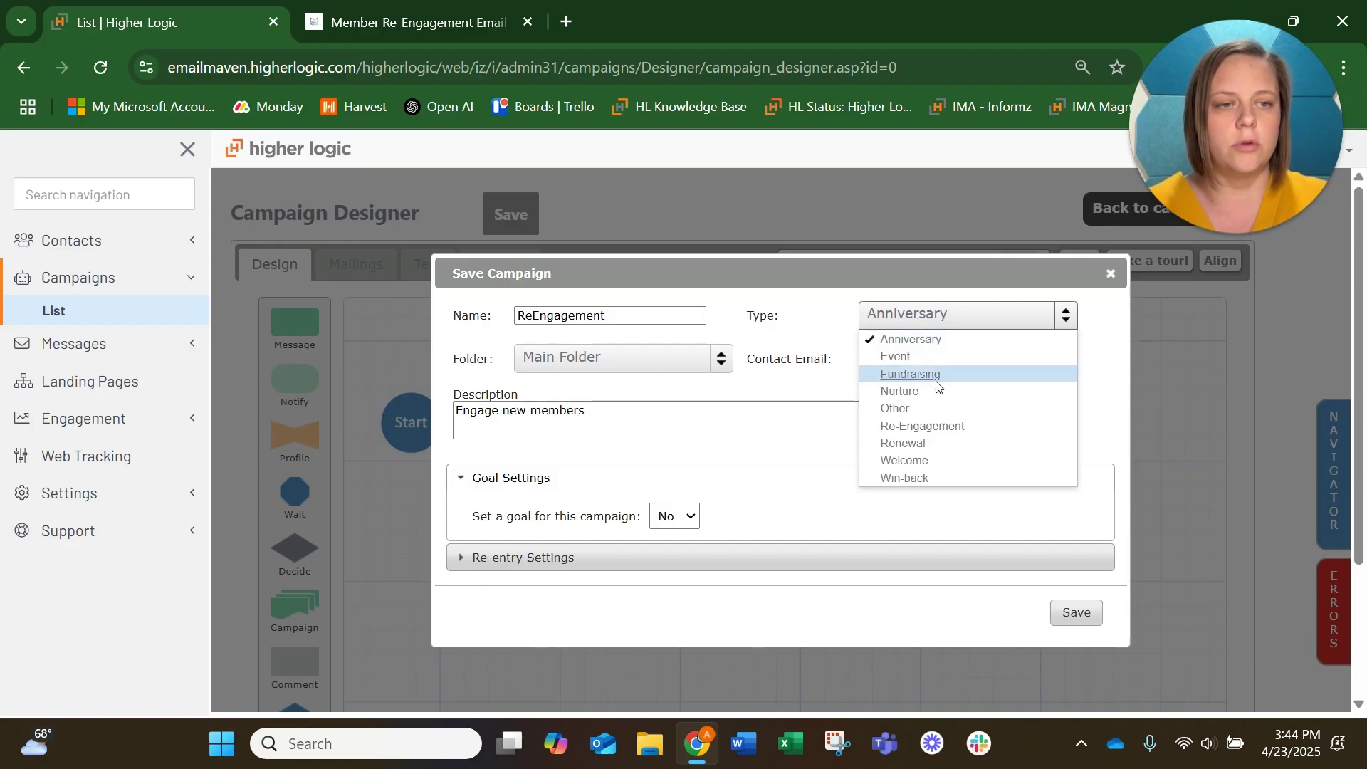
pyautogui.click(925, 427)
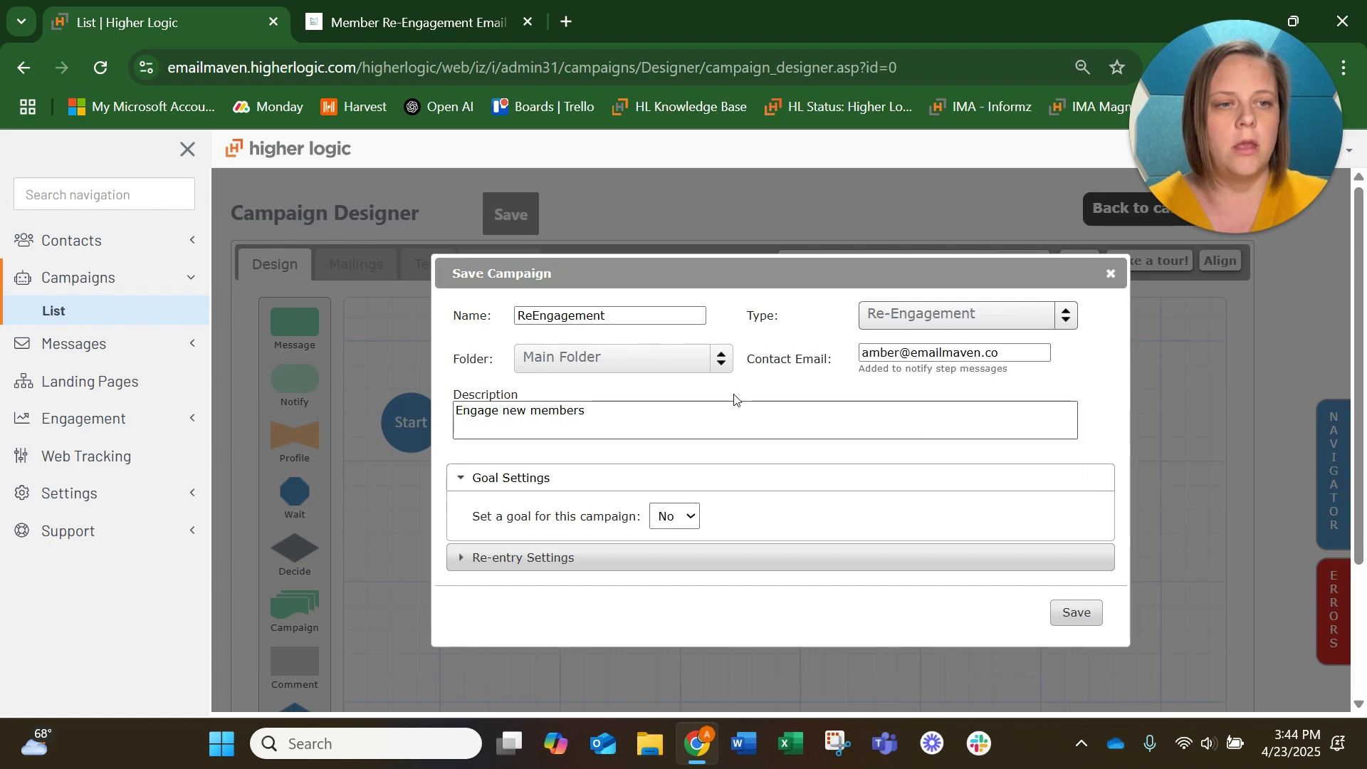
pyautogui.click(640, 371)
pyautogui.click(641, 371)
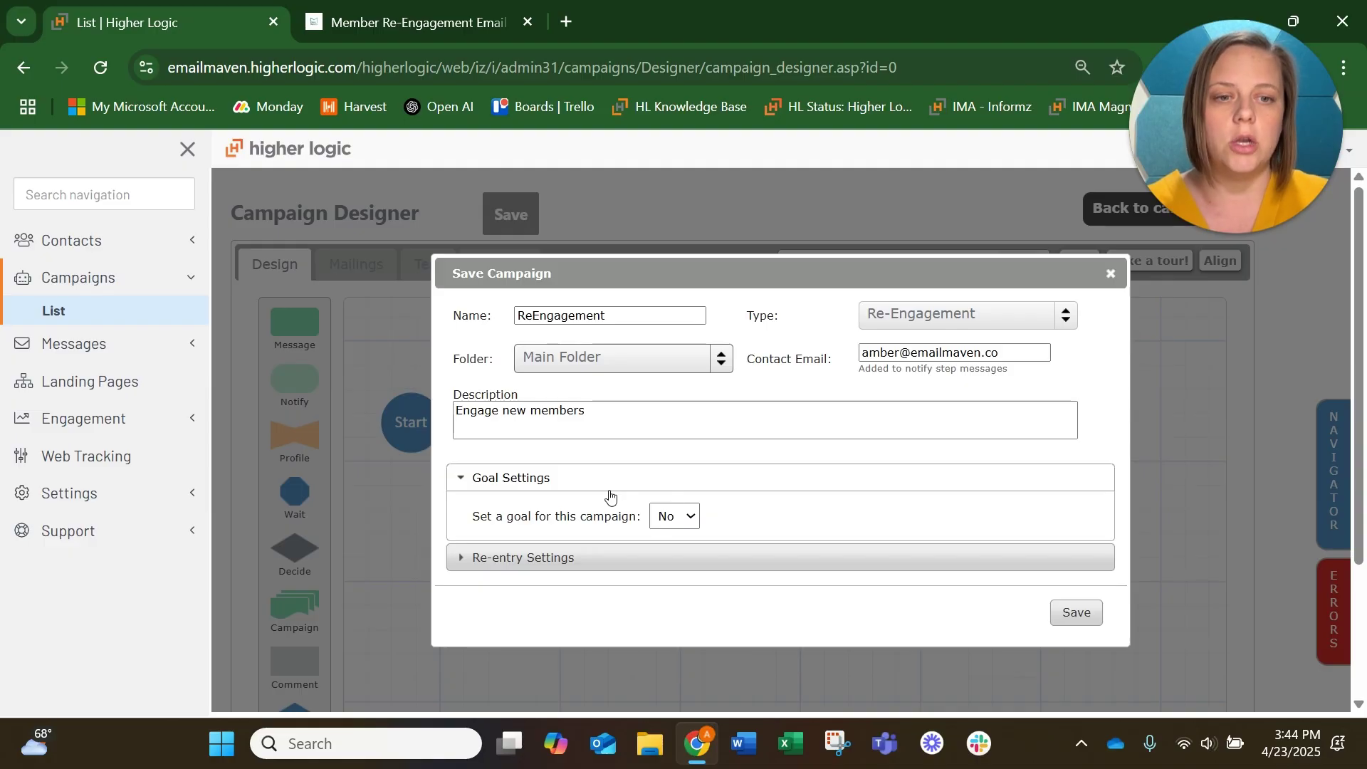
# Enable a goal for the campaign and set the conversion rate goal to 20% of subscribers.
pyautogui.click(694, 520)
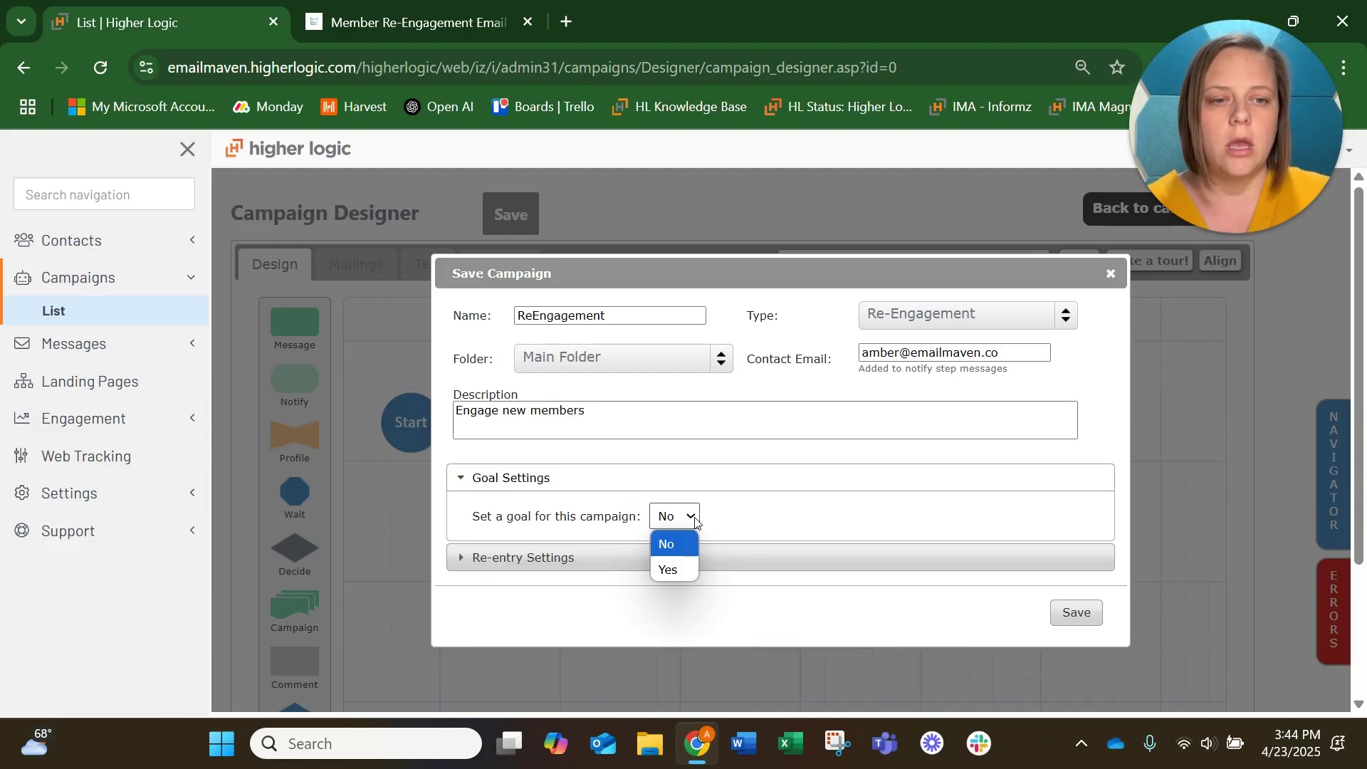
pyautogui.click(673, 570)
pyautogui.scroll(-3, 622, 470)
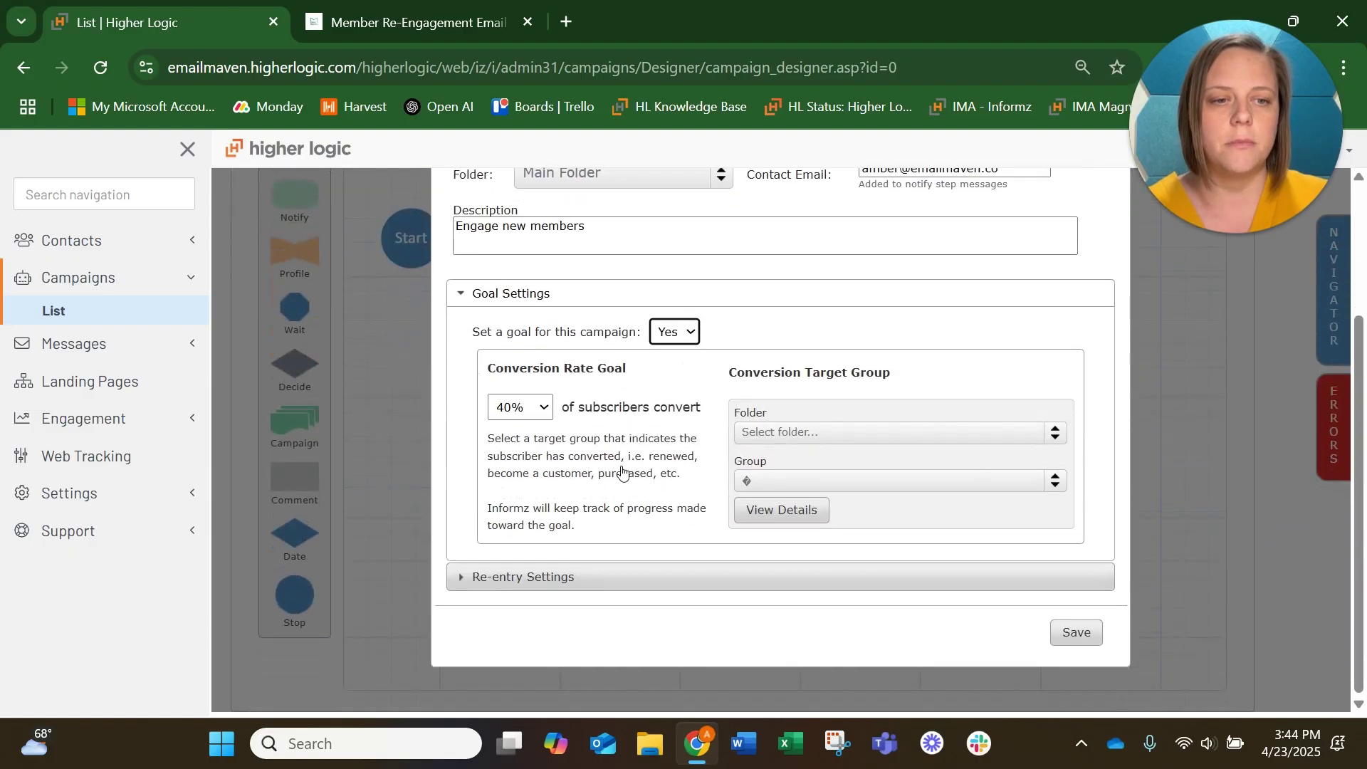
pyautogui.click(536, 411)
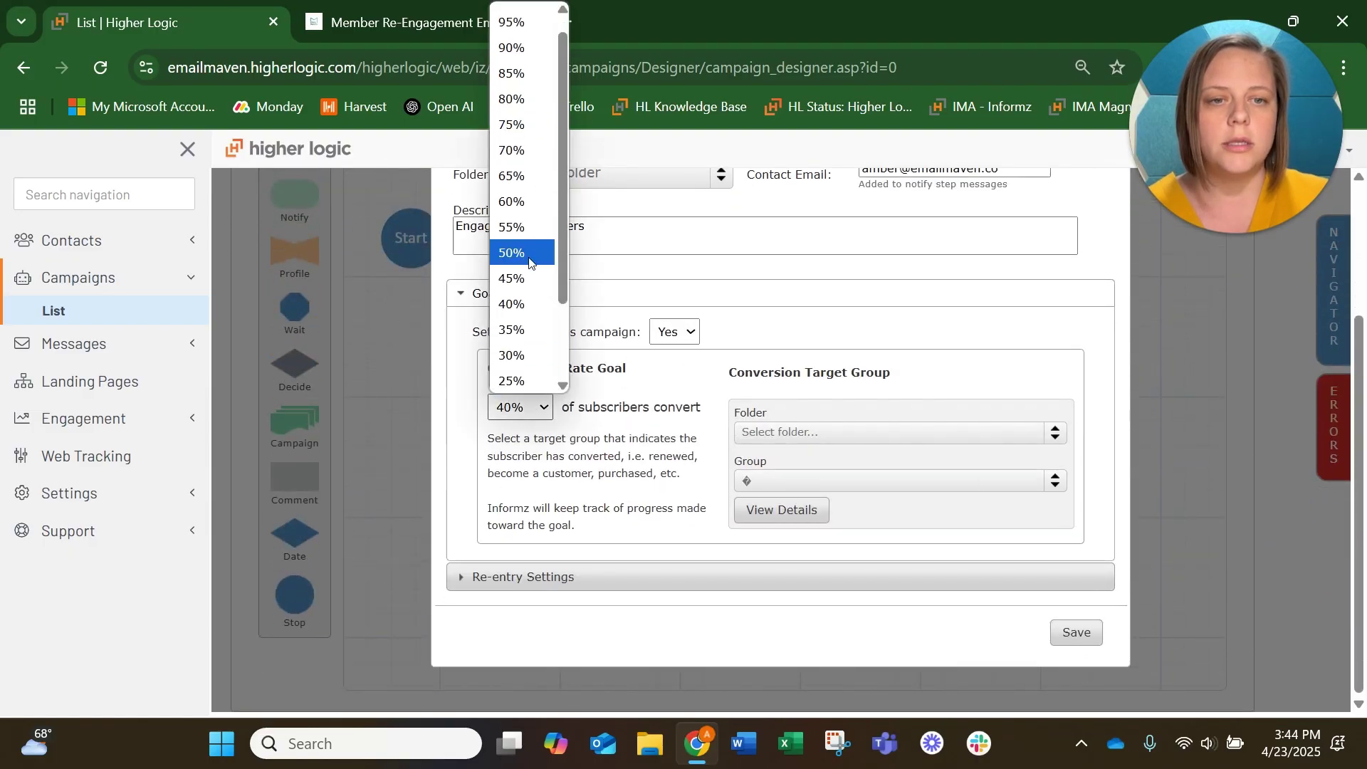
pyautogui.scroll(-2, 527, 303)
pyautogui.click(526, 304)
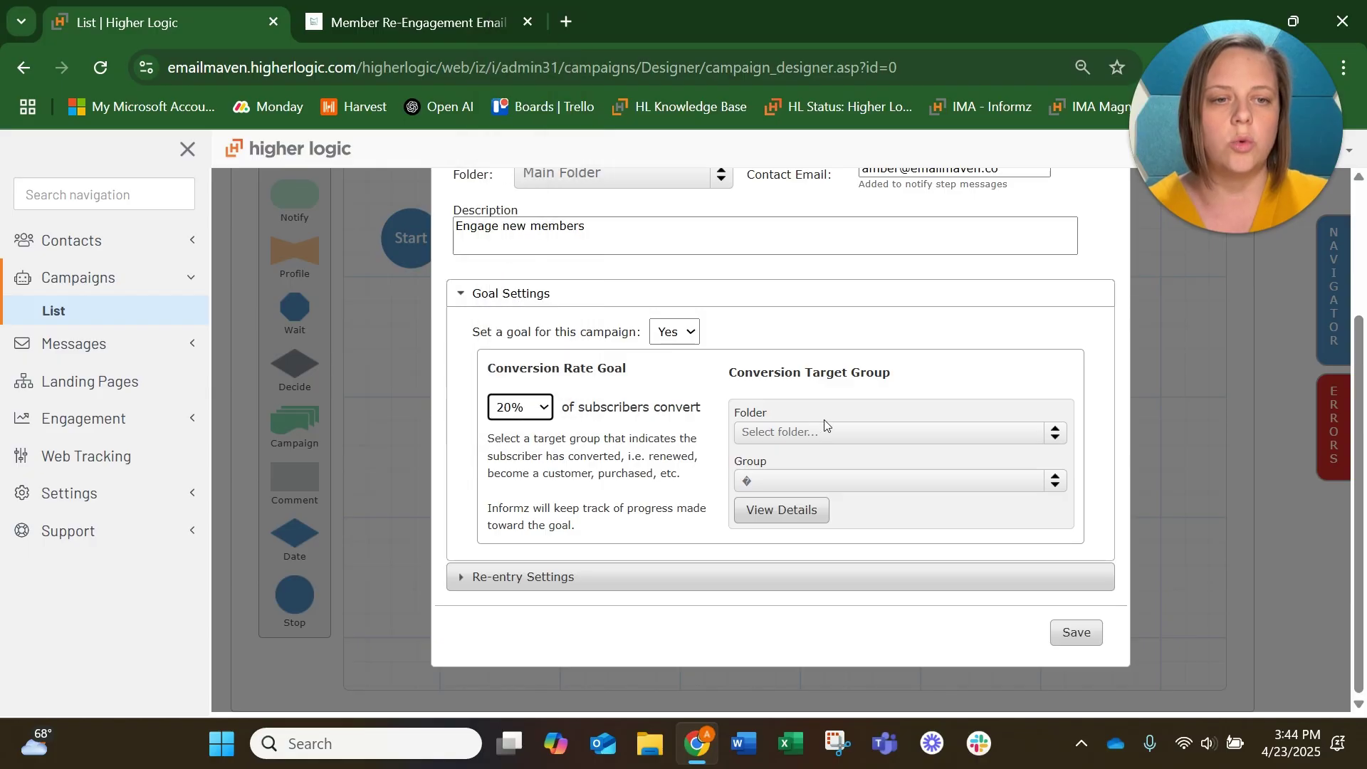
# Set the conversion target group to Engagement Score: D from the Engagement Score folder, and save the campaign with re-entry left at No.
pyautogui.click(857, 436)
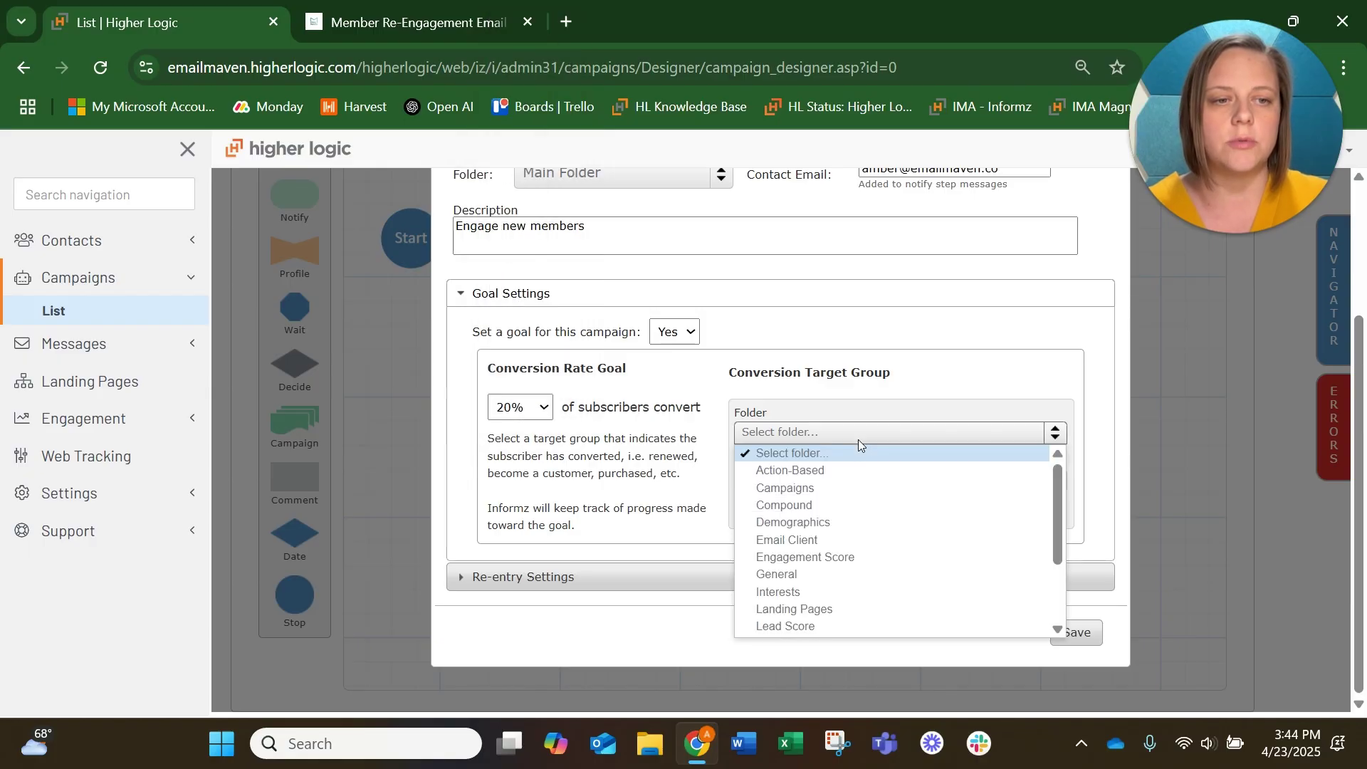
pyautogui.click(858, 559)
pyautogui.click(783, 481)
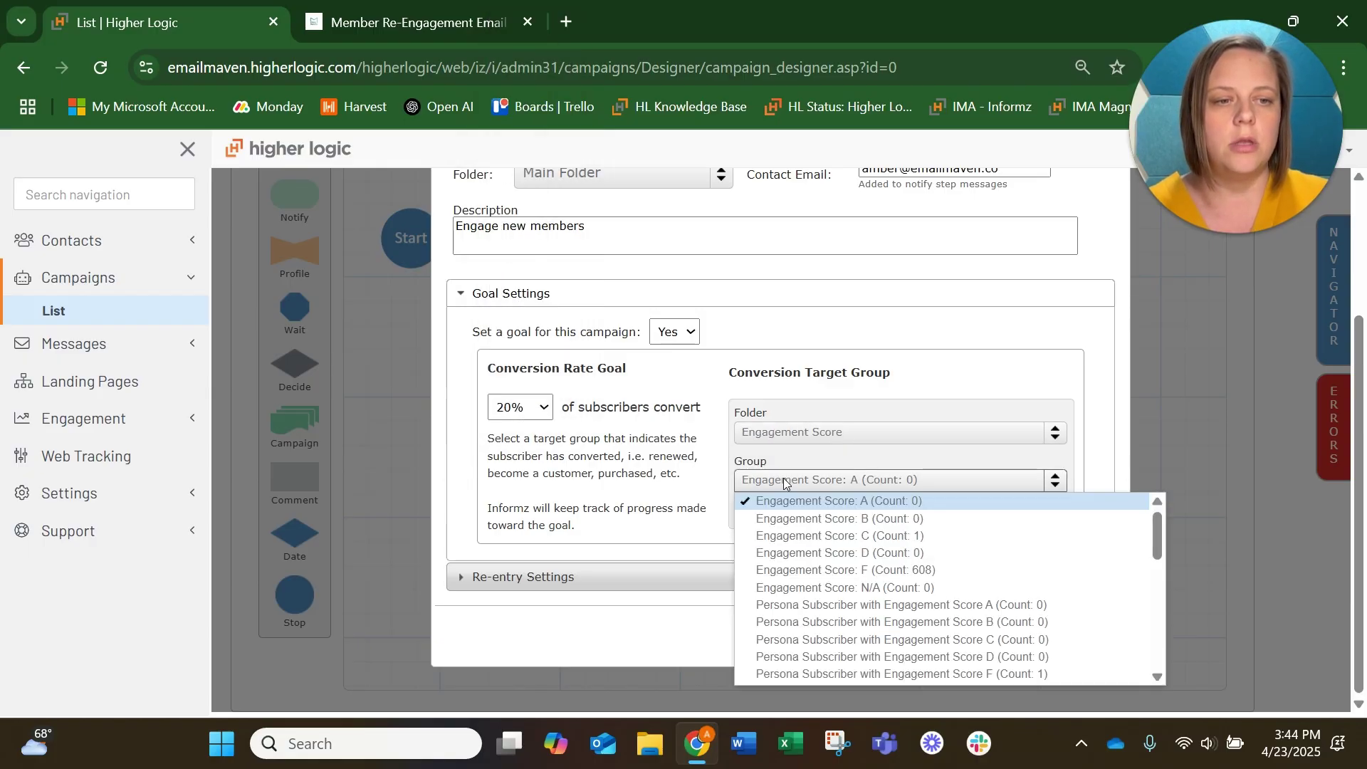
pyautogui.click(839, 553)
pyautogui.click(837, 549)
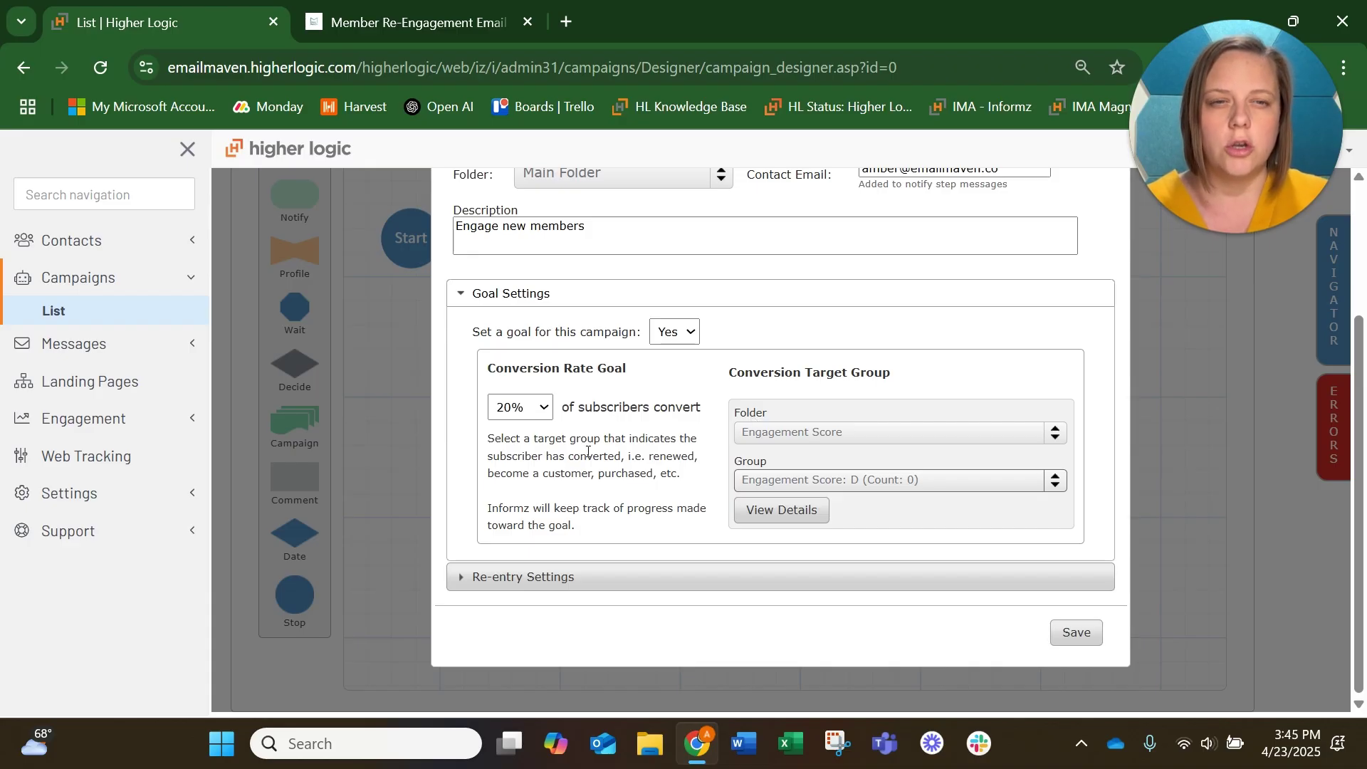
pyautogui.click(562, 576)
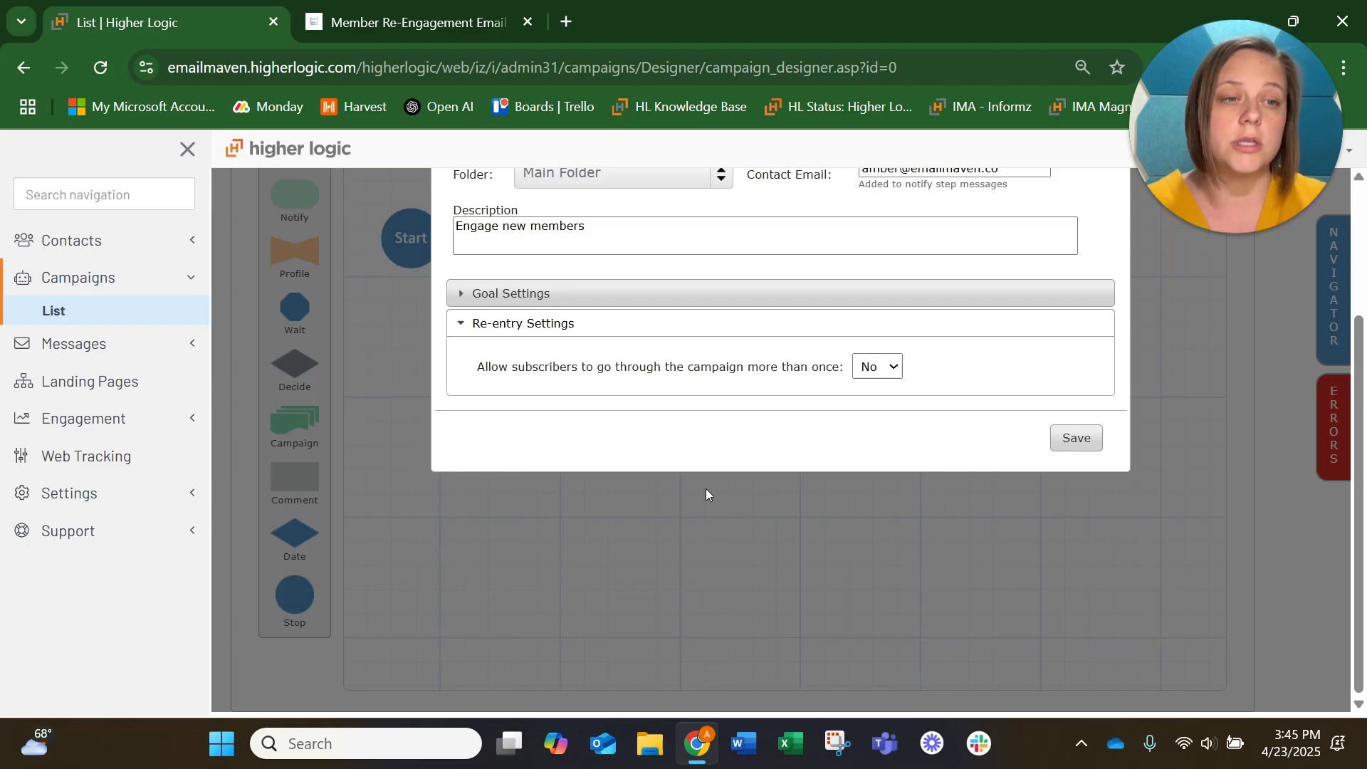
pyautogui.click(1064, 436)
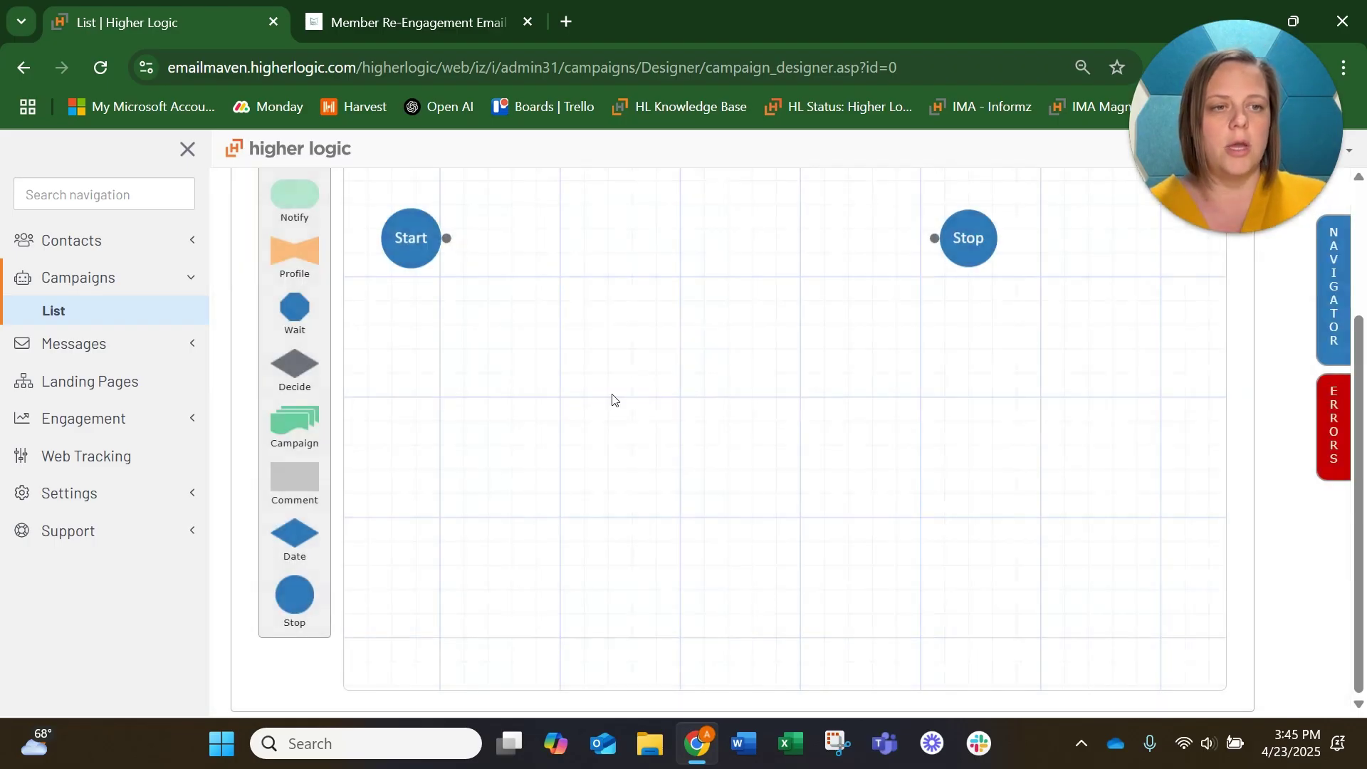
# Add a Wait step beside Start on the campaign canvas and connect Start to it.
pyautogui.moveTo(632, 320); pyautogui.dragTo(673, 484)
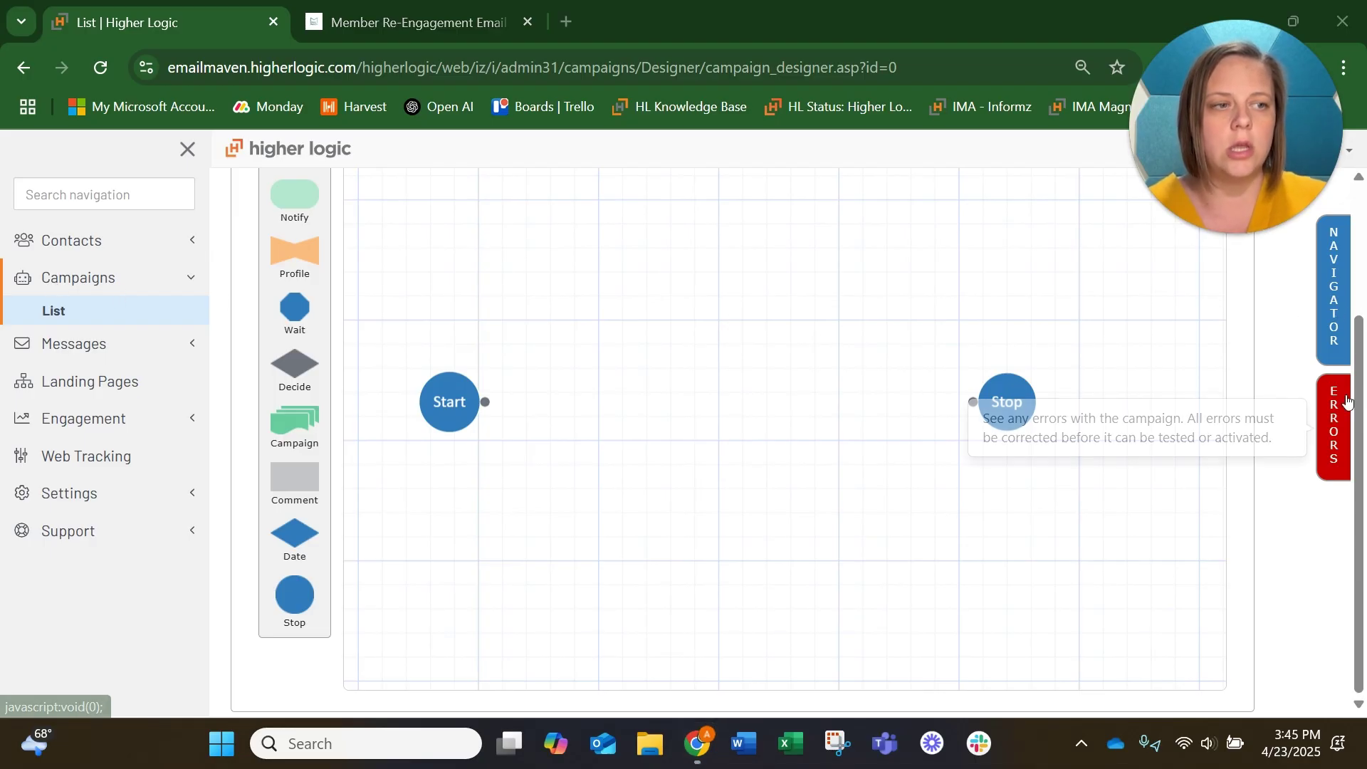
pyautogui.moveTo(1353, 408); pyautogui.dragTo(1357, 340)
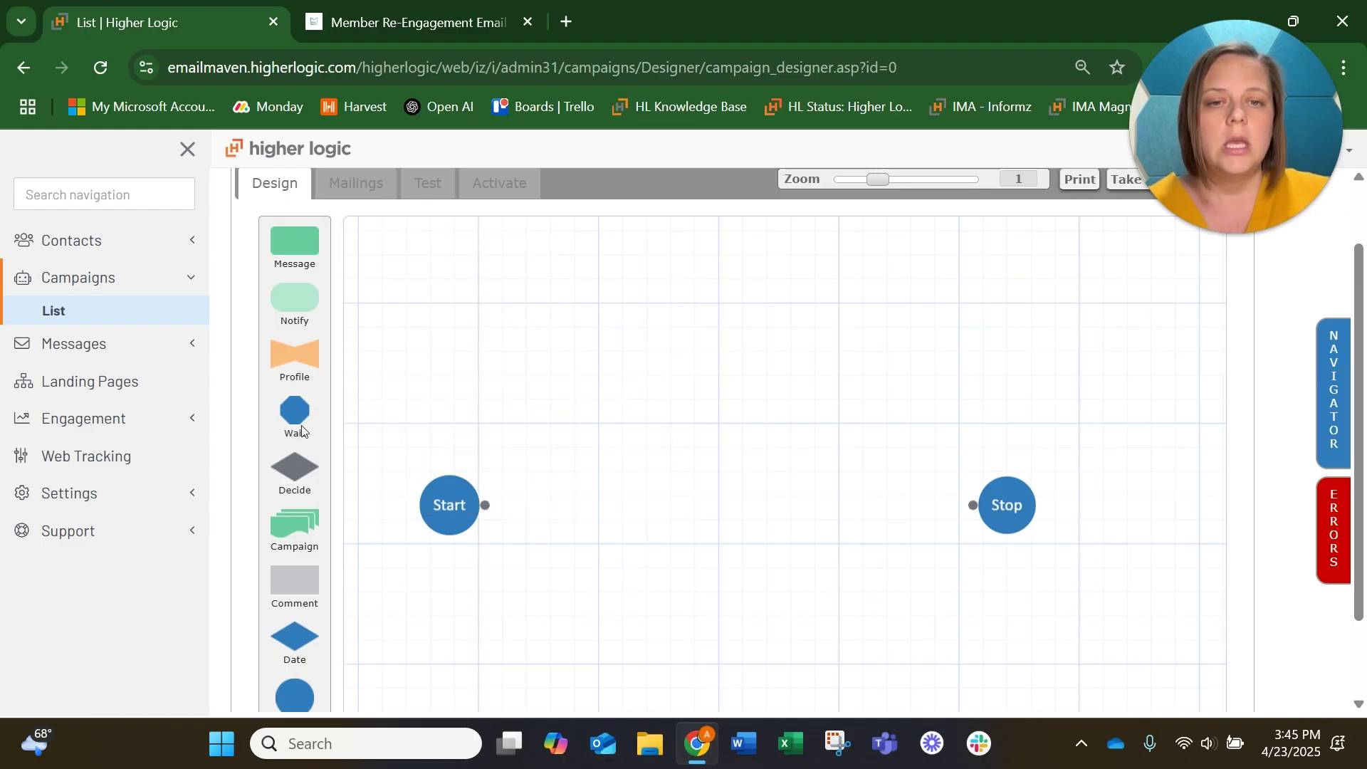
pyautogui.moveTo(304, 438); pyautogui.dragTo(562, 523)
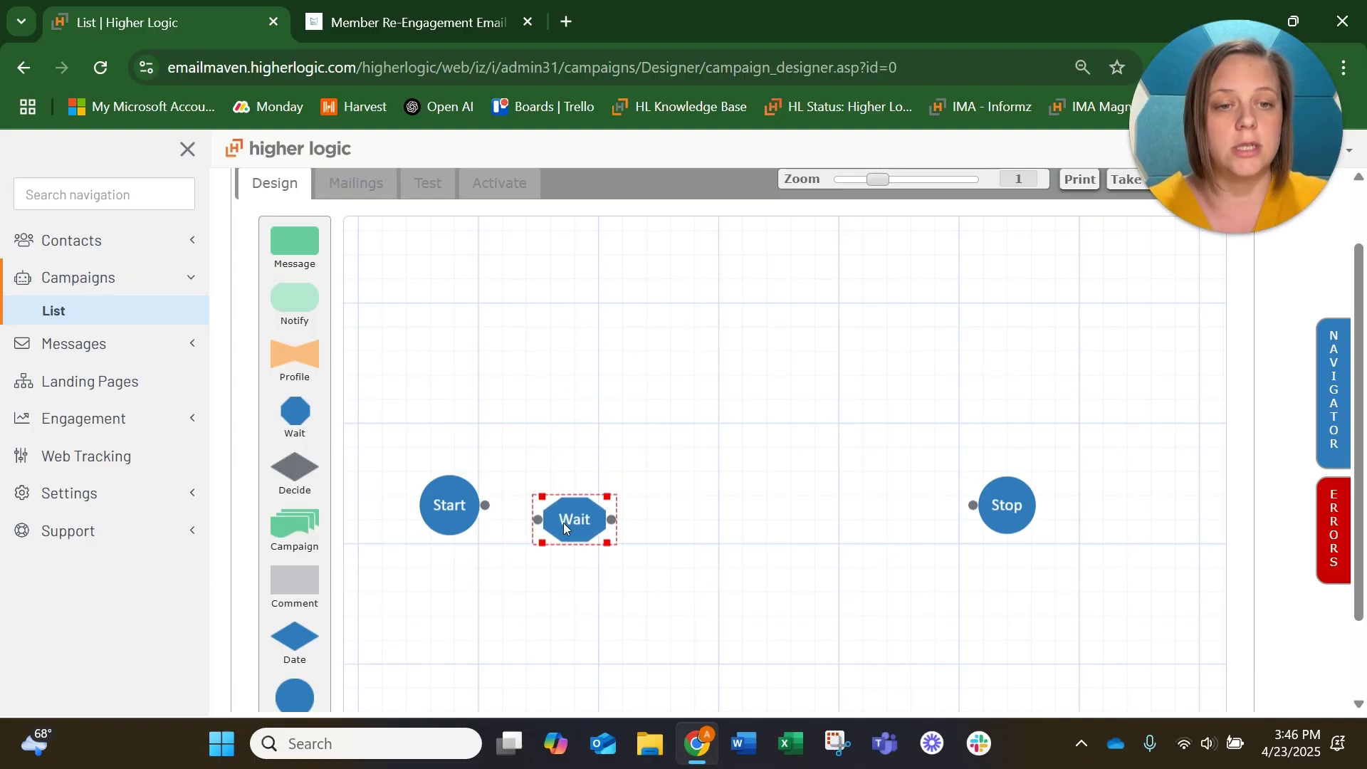
pyautogui.moveTo(485, 505); pyautogui.dragTo(555, 523)
# Name the Wait step "Wait 1 day", keeping a fixed 1-day wait that continues on a weekday between 9am and 5pm.
pyautogui.doubleClick(566, 523)
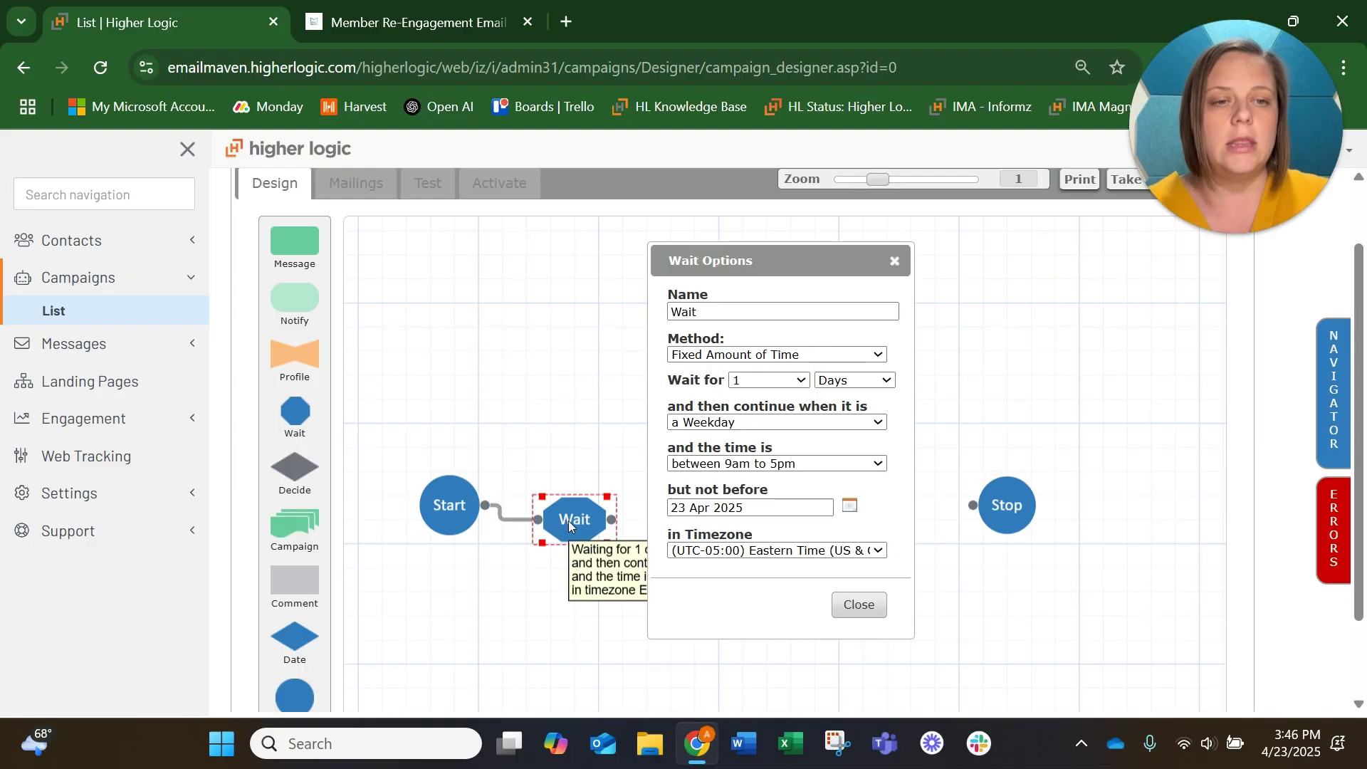
pyautogui.click(729, 312)
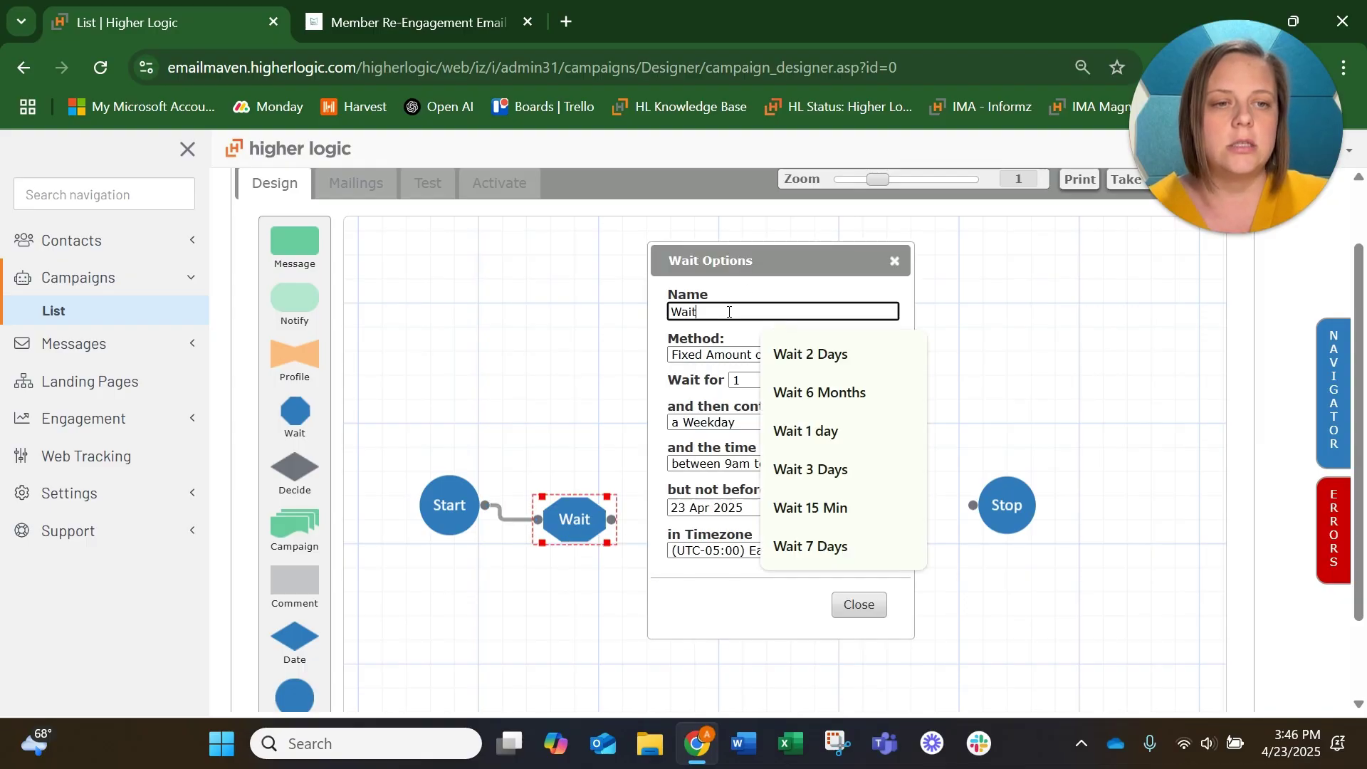
pyautogui.click(832, 433)
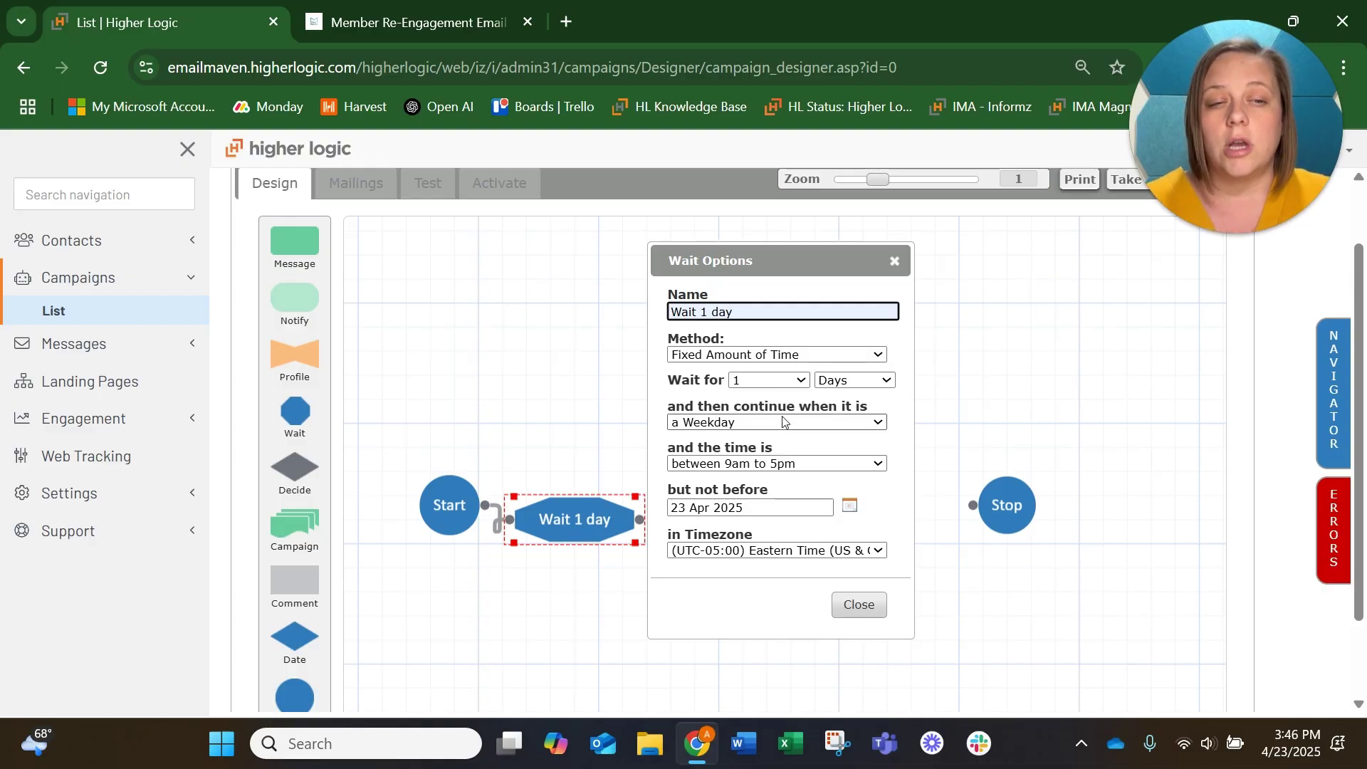
pyautogui.click(786, 464)
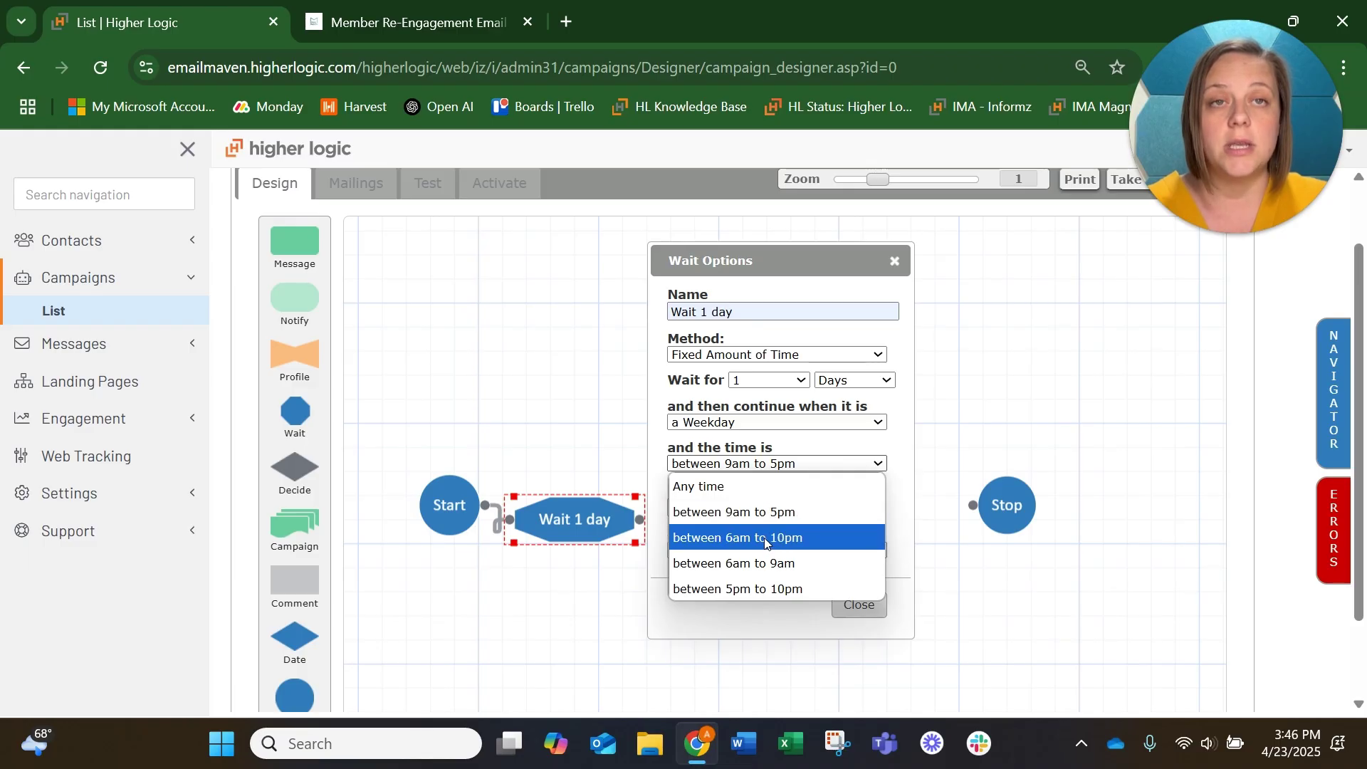
pyautogui.click(777, 424)
pyautogui.click(777, 424)
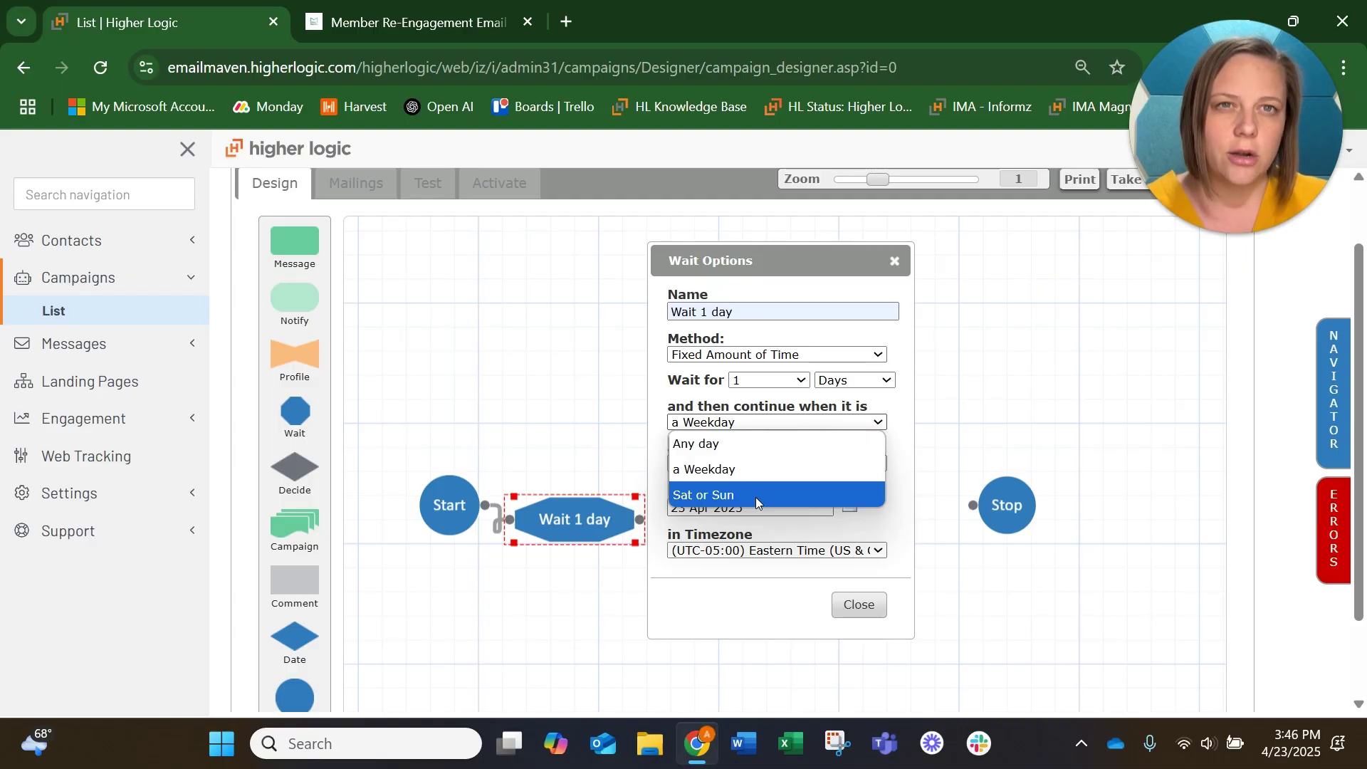
pyautogui.click(736, 470)
pyautogui.click(741, 465)
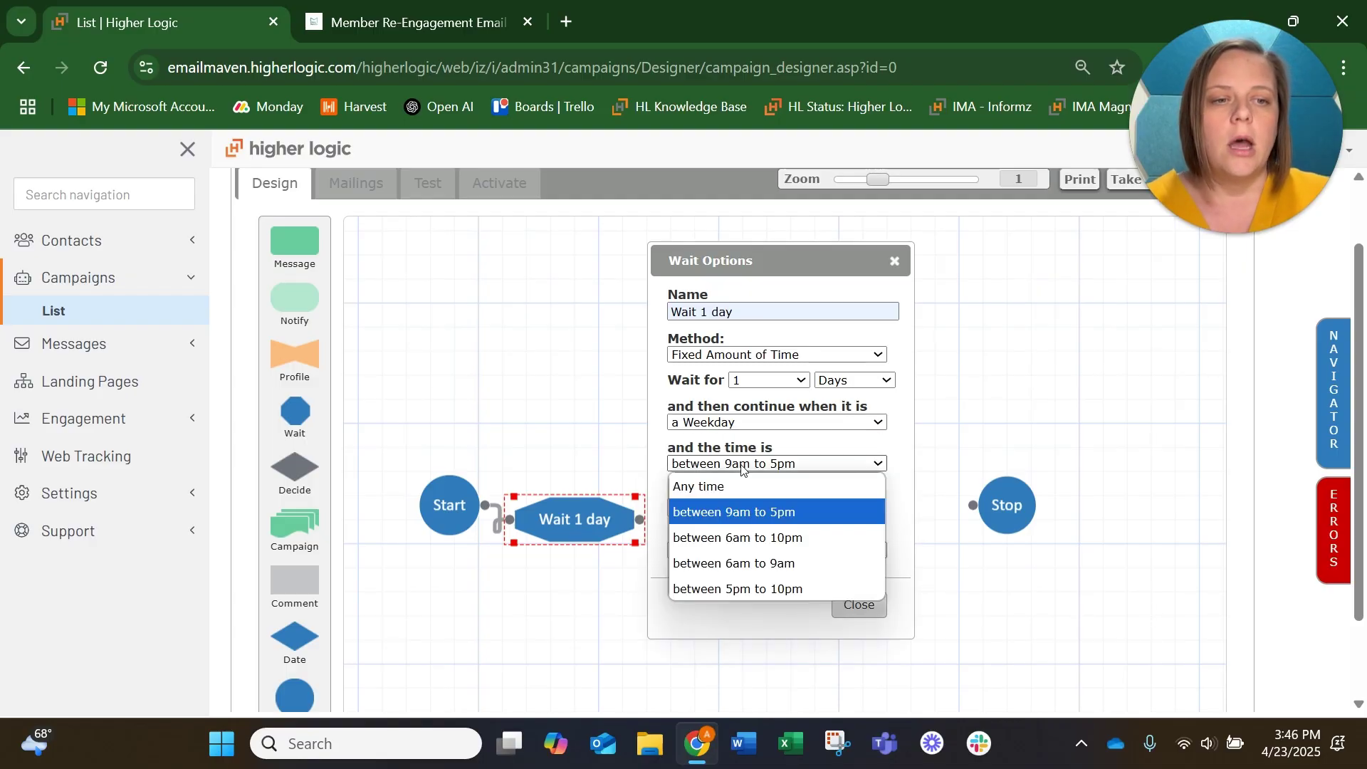
pyautogui.click(751, 522)
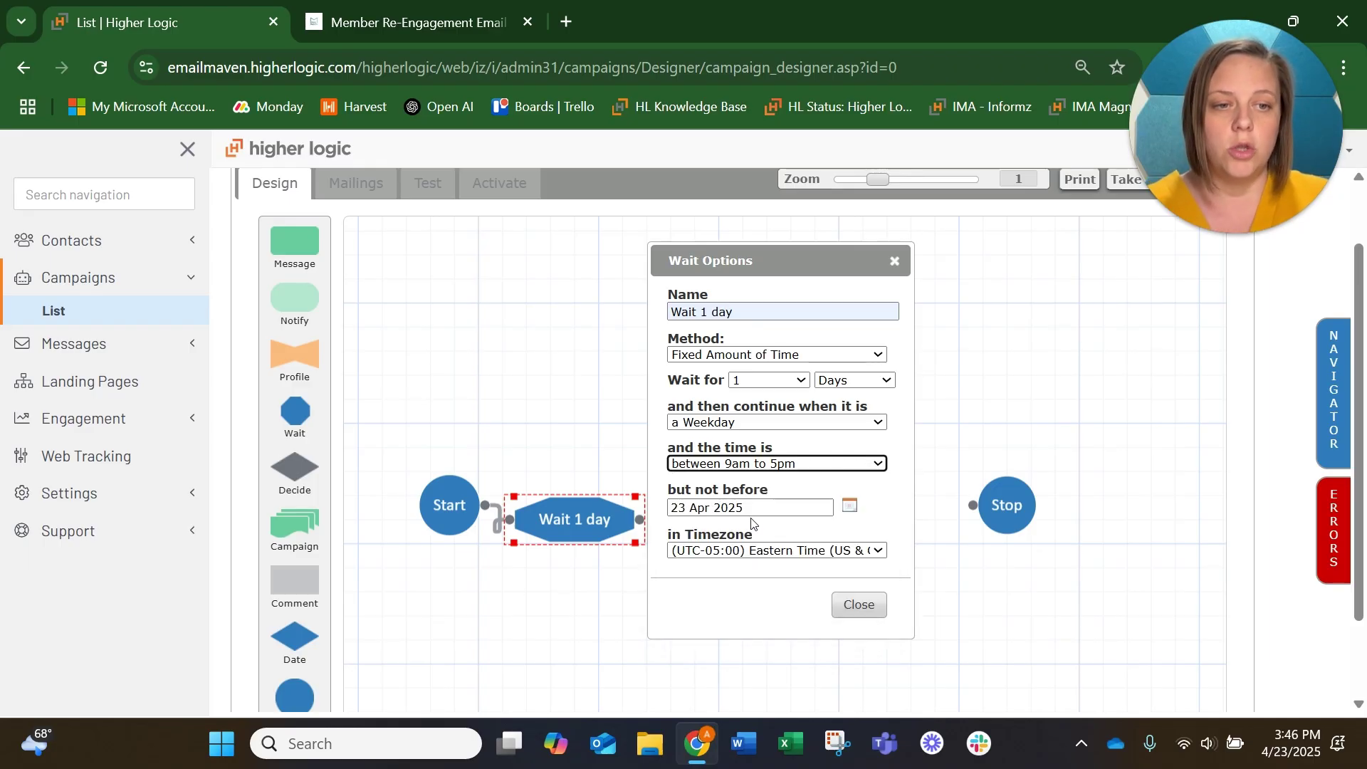
pyautogui.click(858, 607)
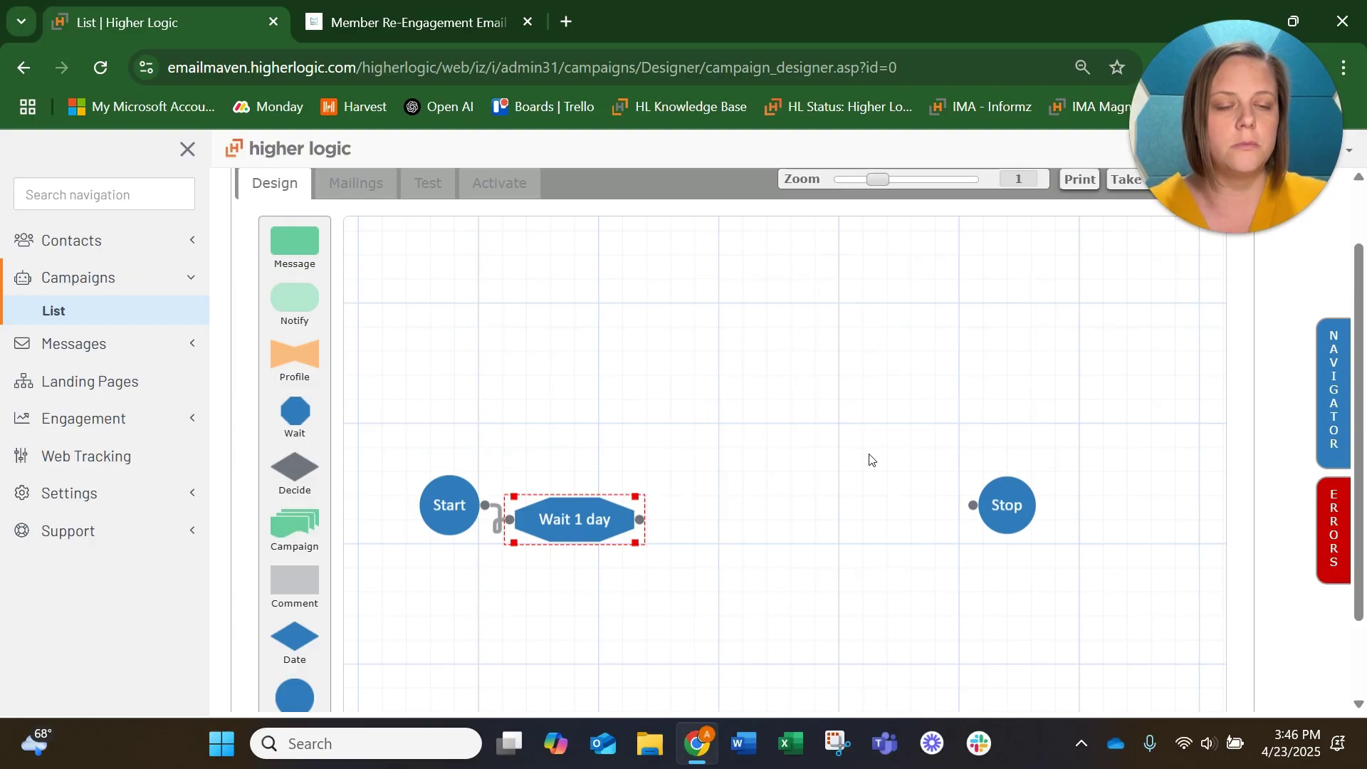
# Add a Message step after Wait 1 day on the campaign canvas and name it "EM 1: Email Preferences?".
pyautogui.moveTo(317, 257); pyautogui.dragTo(649, 329)
pyautogui.moveTo(699, 345); pyautogui.dragTo(753, 522)
pyautogui.doubleClick(727, 519)
pyautogui.doubleClick(660, 336)
pyautogui.click(660, 336)
pyautogui.tripleClick(663, 336)
pyautogui.write('EM')
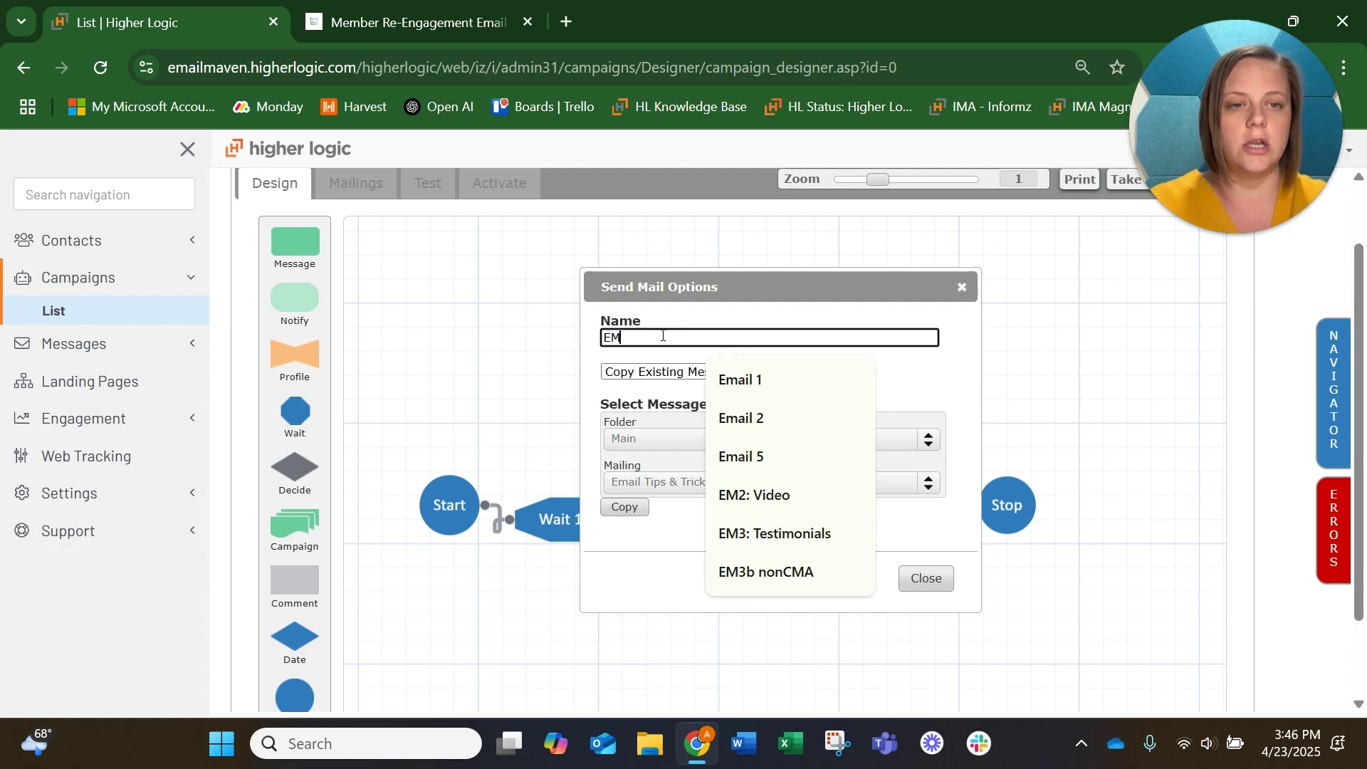
pyautogui.write(' 1:')
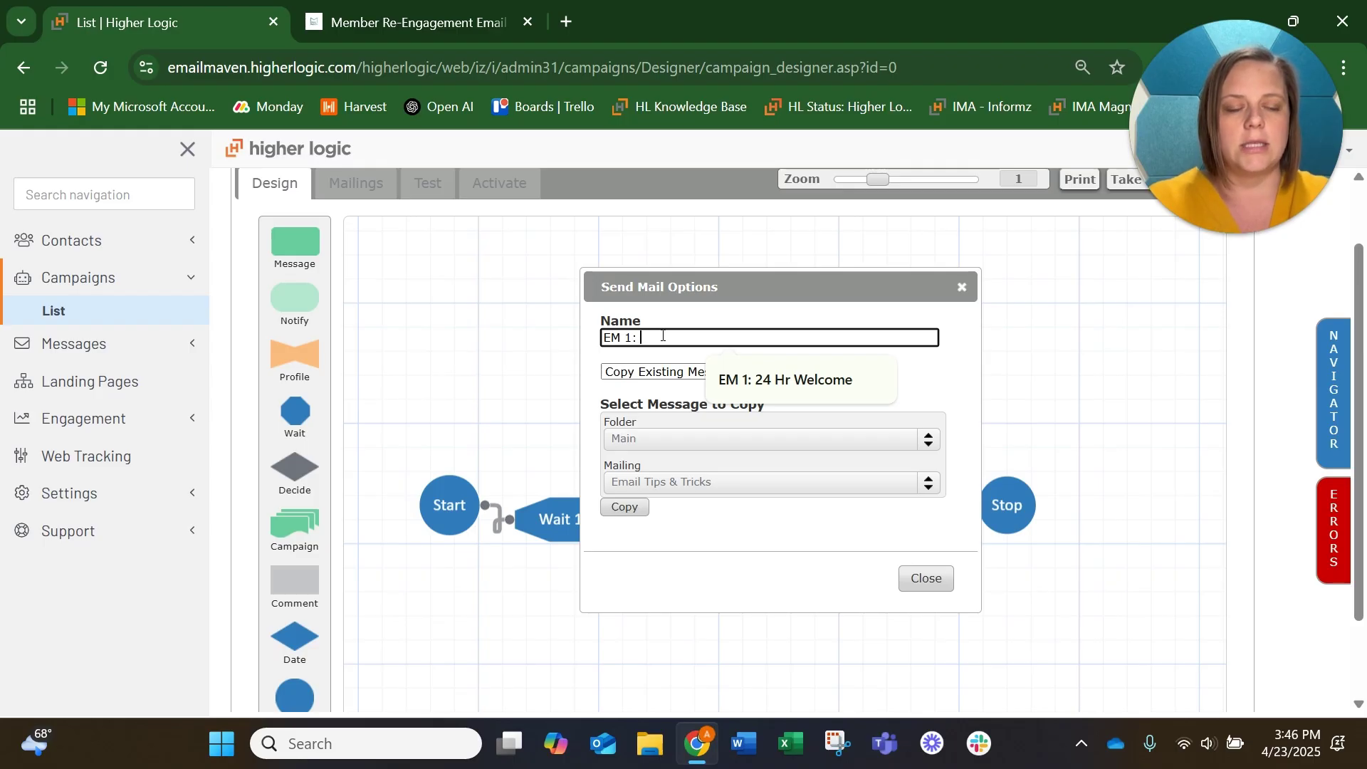
pyautogui.write(' Email')
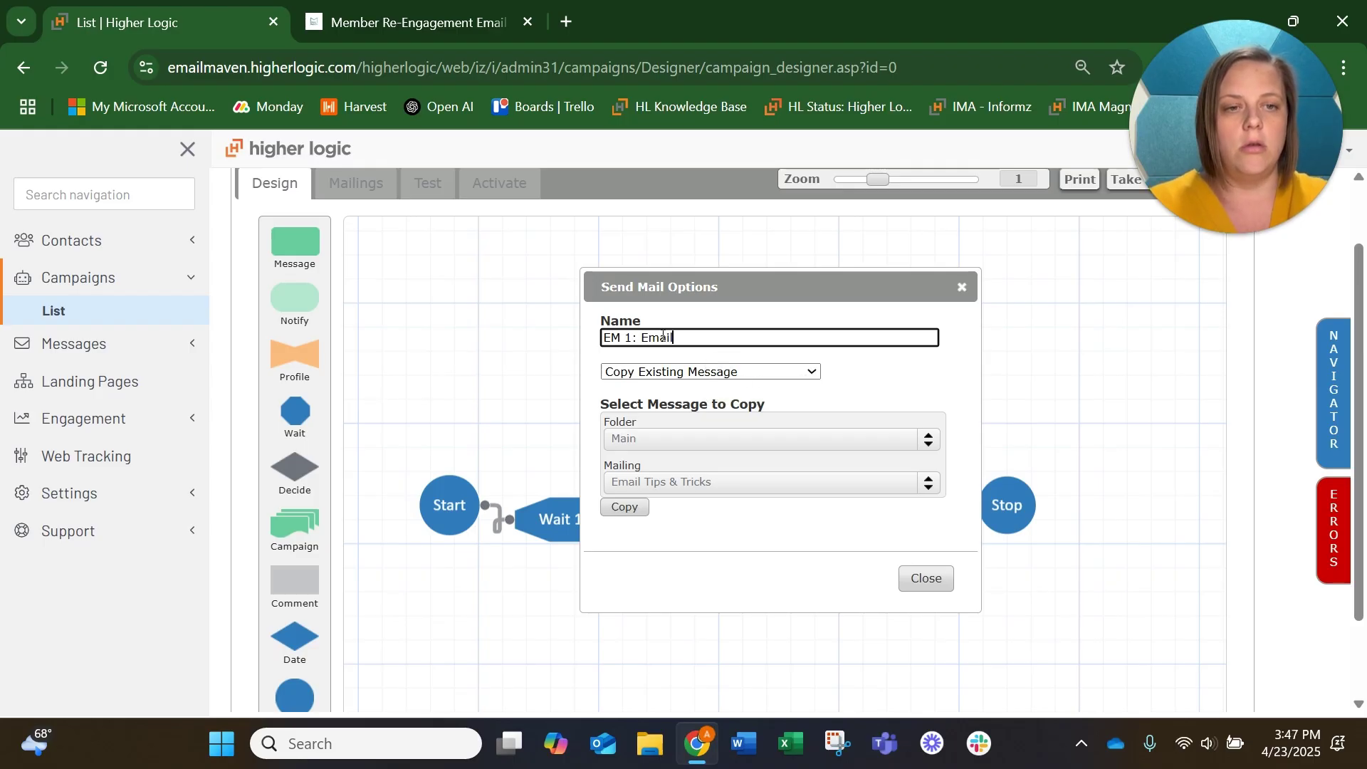
pyautogui.write(' Preferences?')
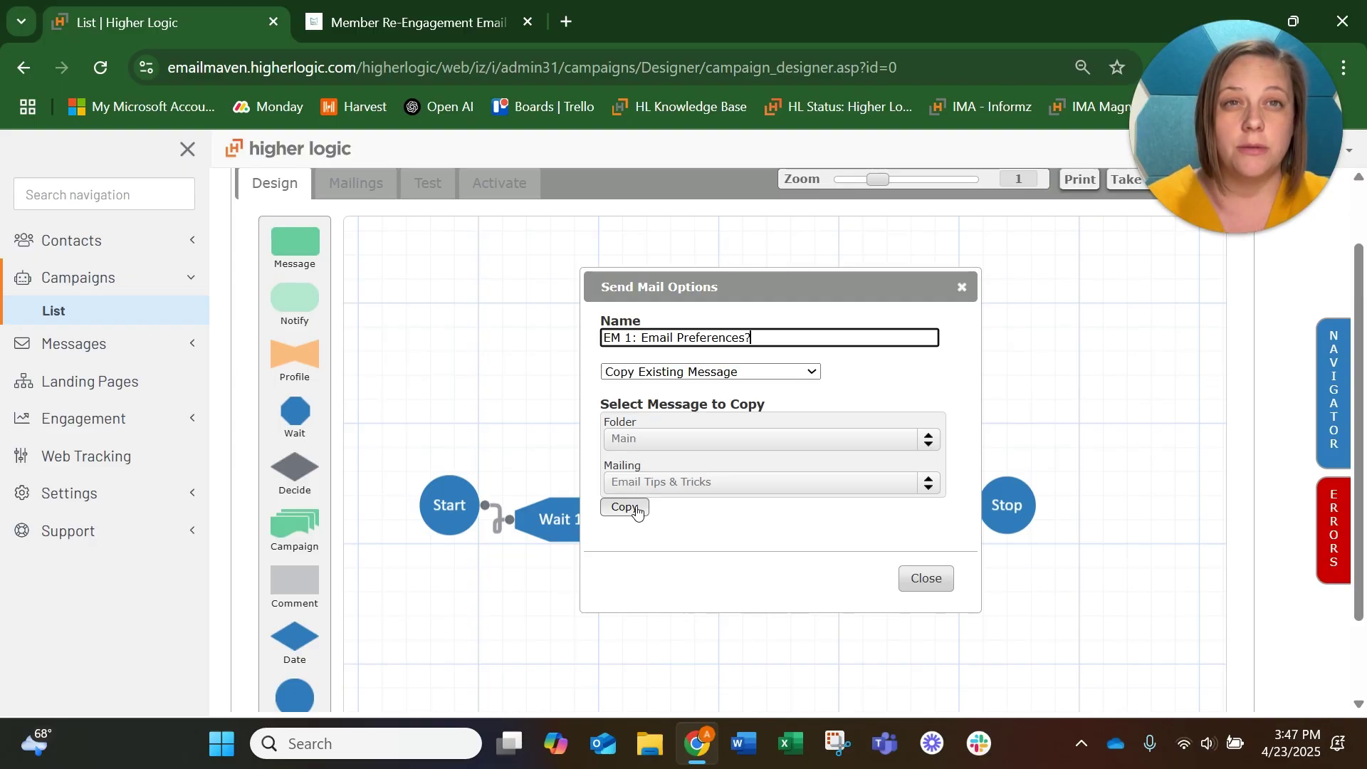
# Copy the existing Email Tips & Tricks mailing from the Main folder into the message and continue to the Message Designer.
pyautogui.click(672, 438)
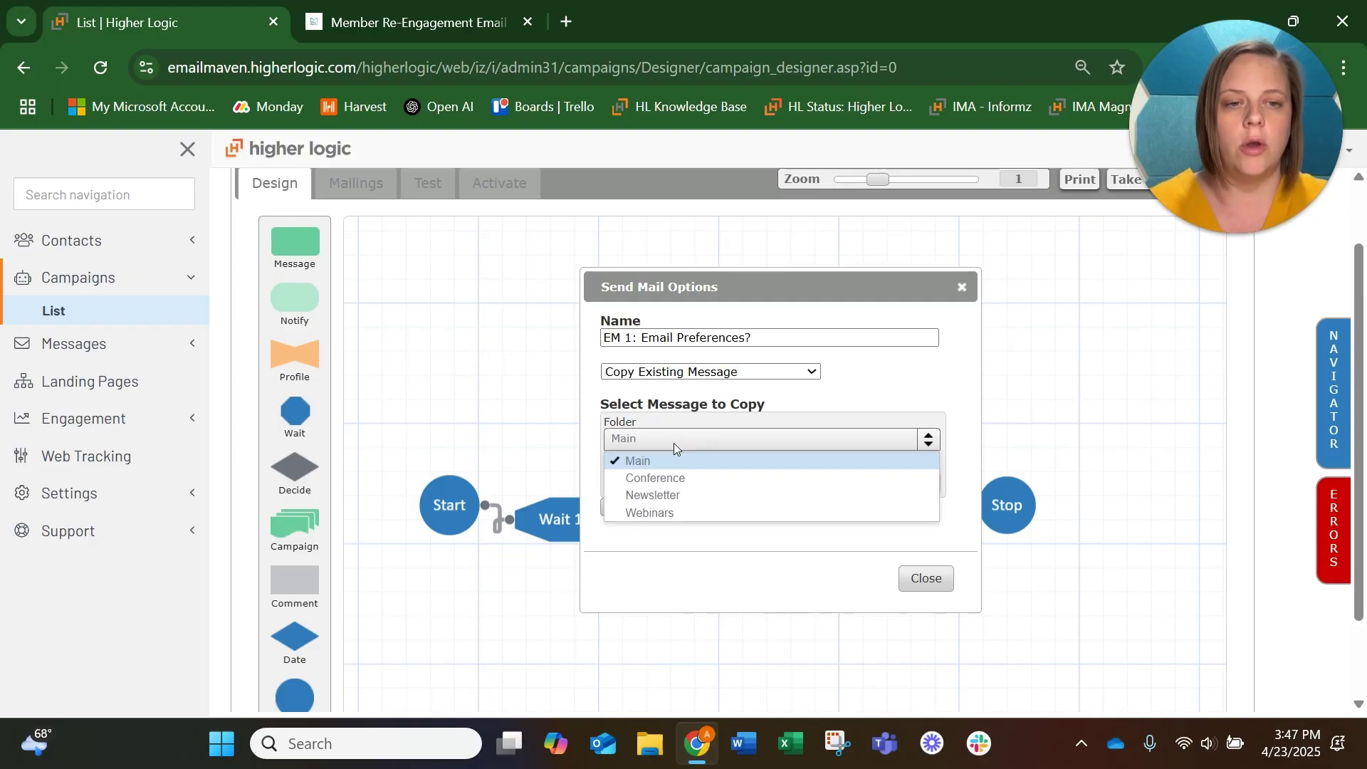
pyautogui.click(665, 435)
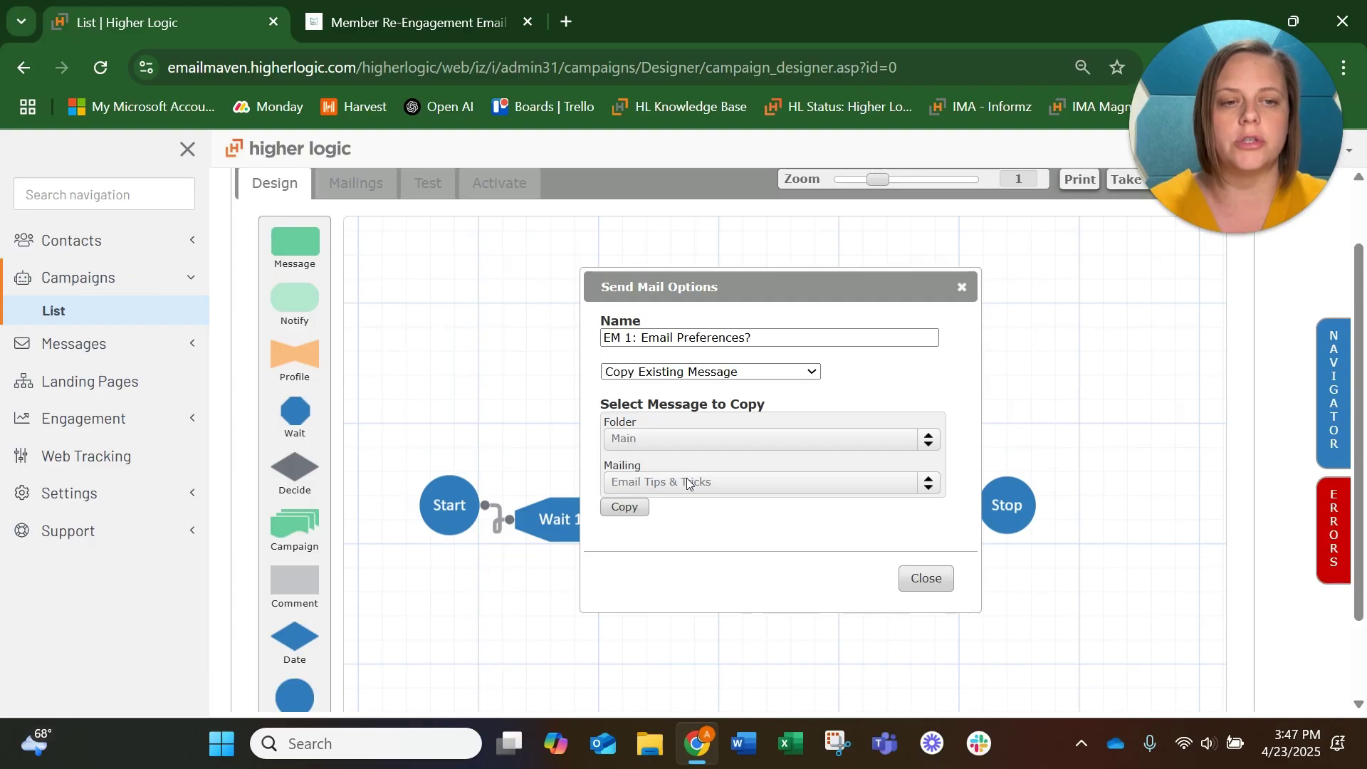
pyautogui.click(624, 507)
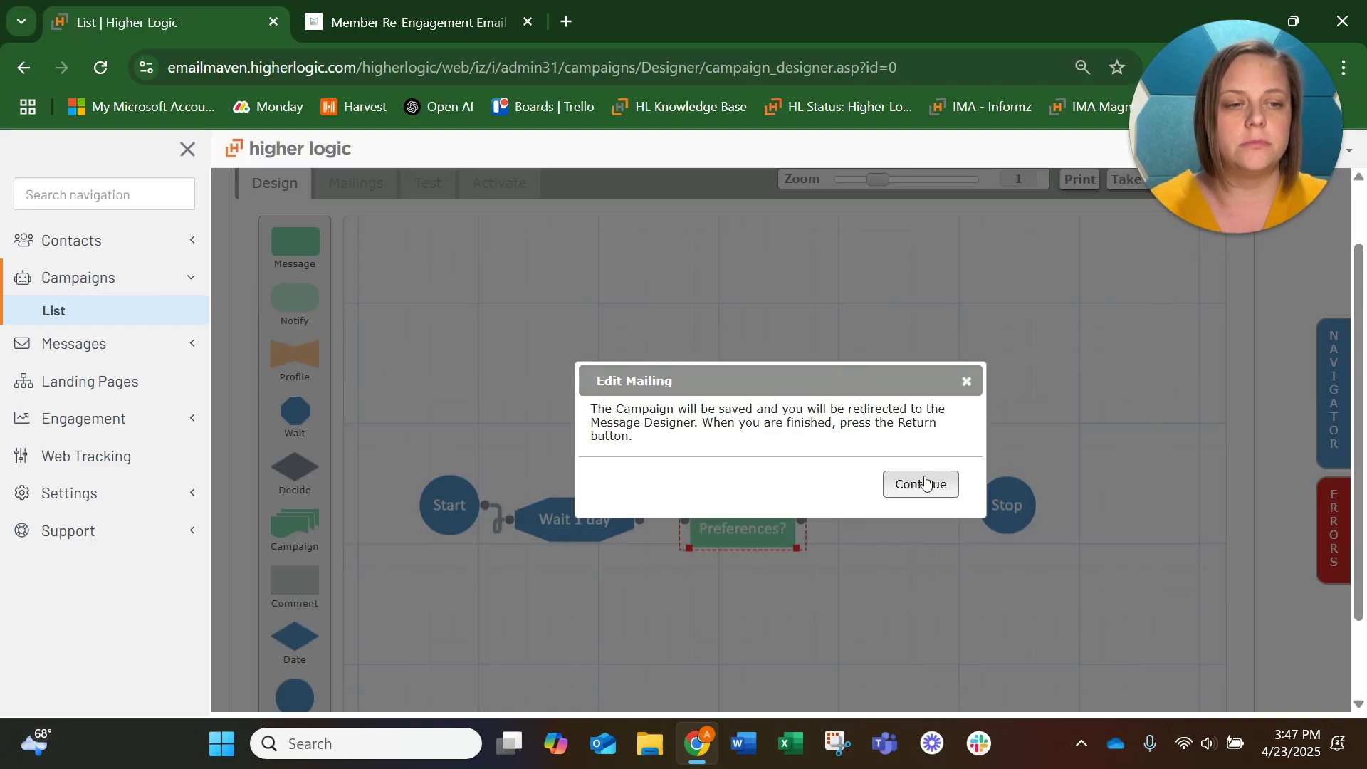
pyautogui.click(923, 483)
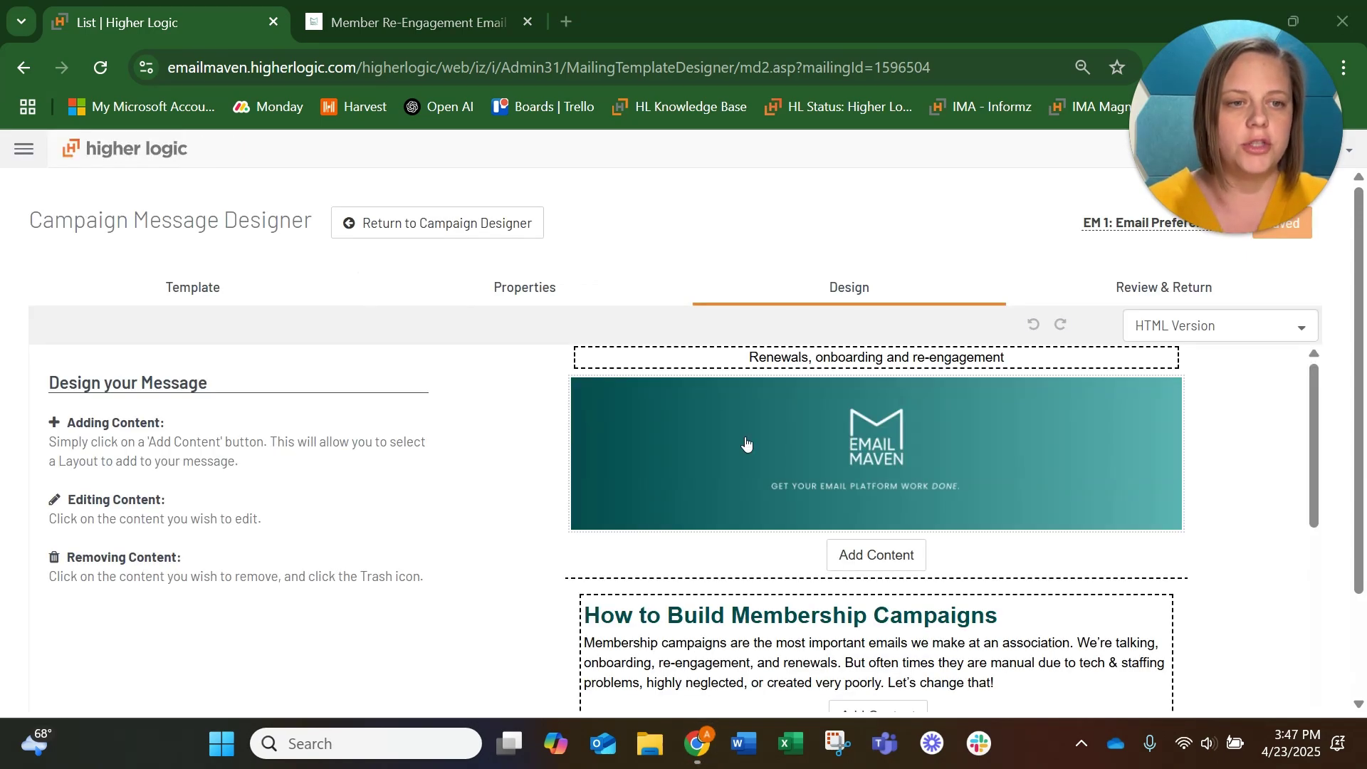
# Look through the copied message's design and return to the Campaign Designer.
pyautogui.scroll(-5, 745, 445)
pyautogui.scroll(-3, 745, 446)
pyautogui.scroll(8, 745, 446)
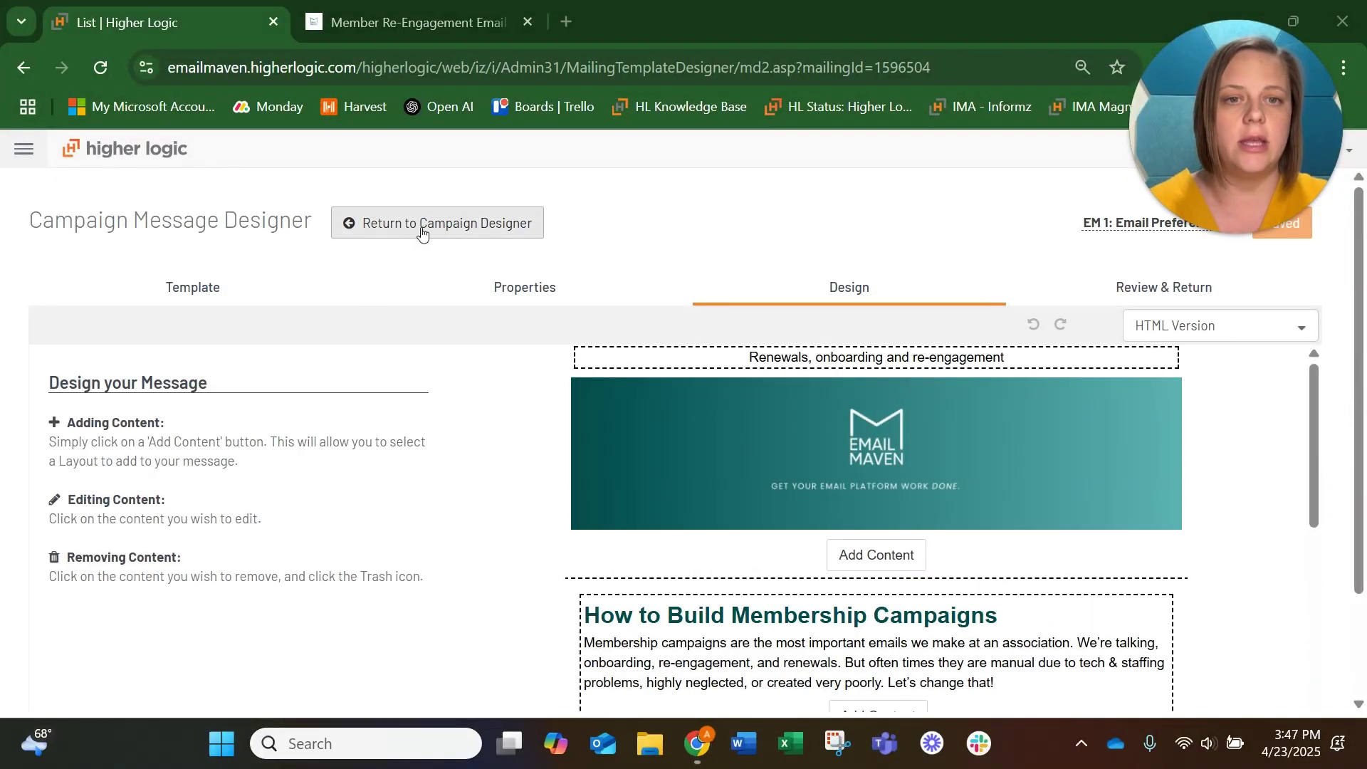
pyautogui.click(469, 224)
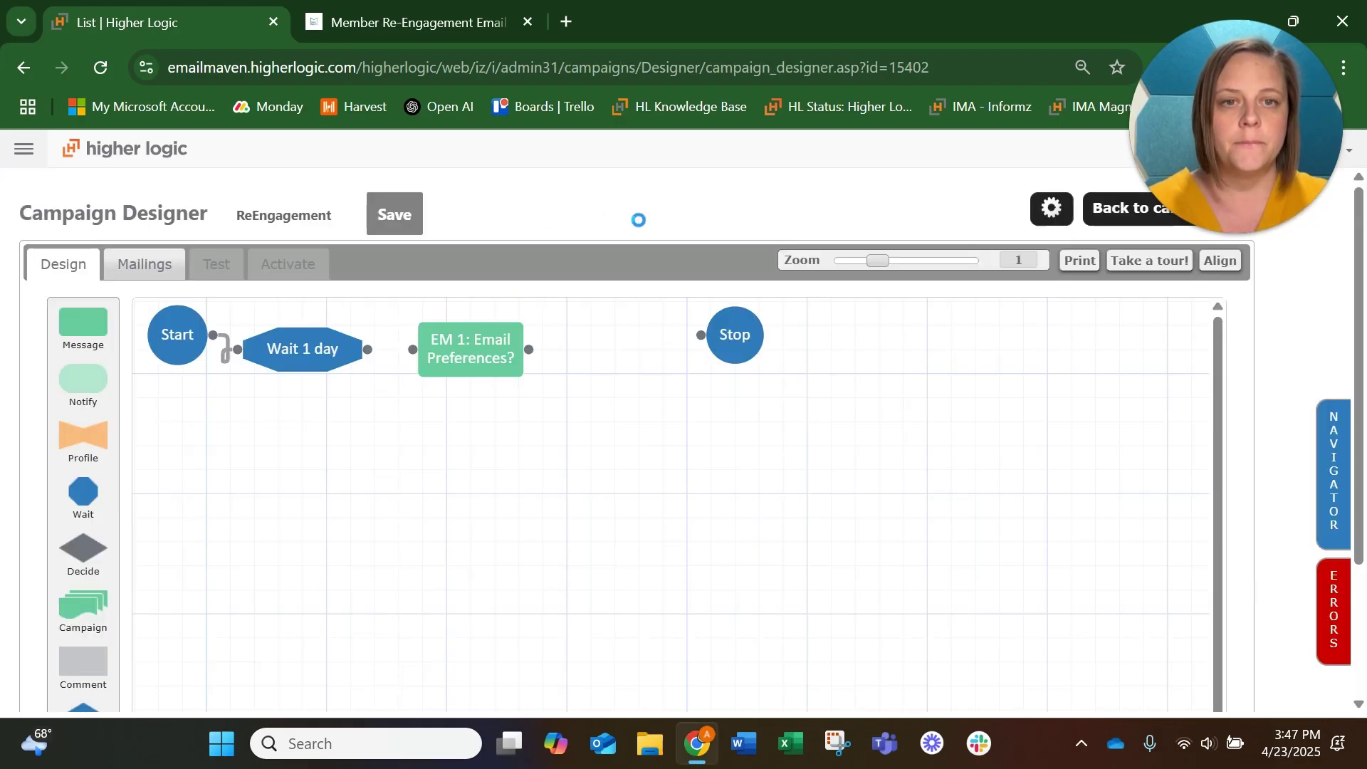
# Check the send options of the EM 1: Email Preferences? message and connect the Wait 1 day step to it.
pyautogui.moveTo(594, 327); pyautogui.dragTo(639, 406)
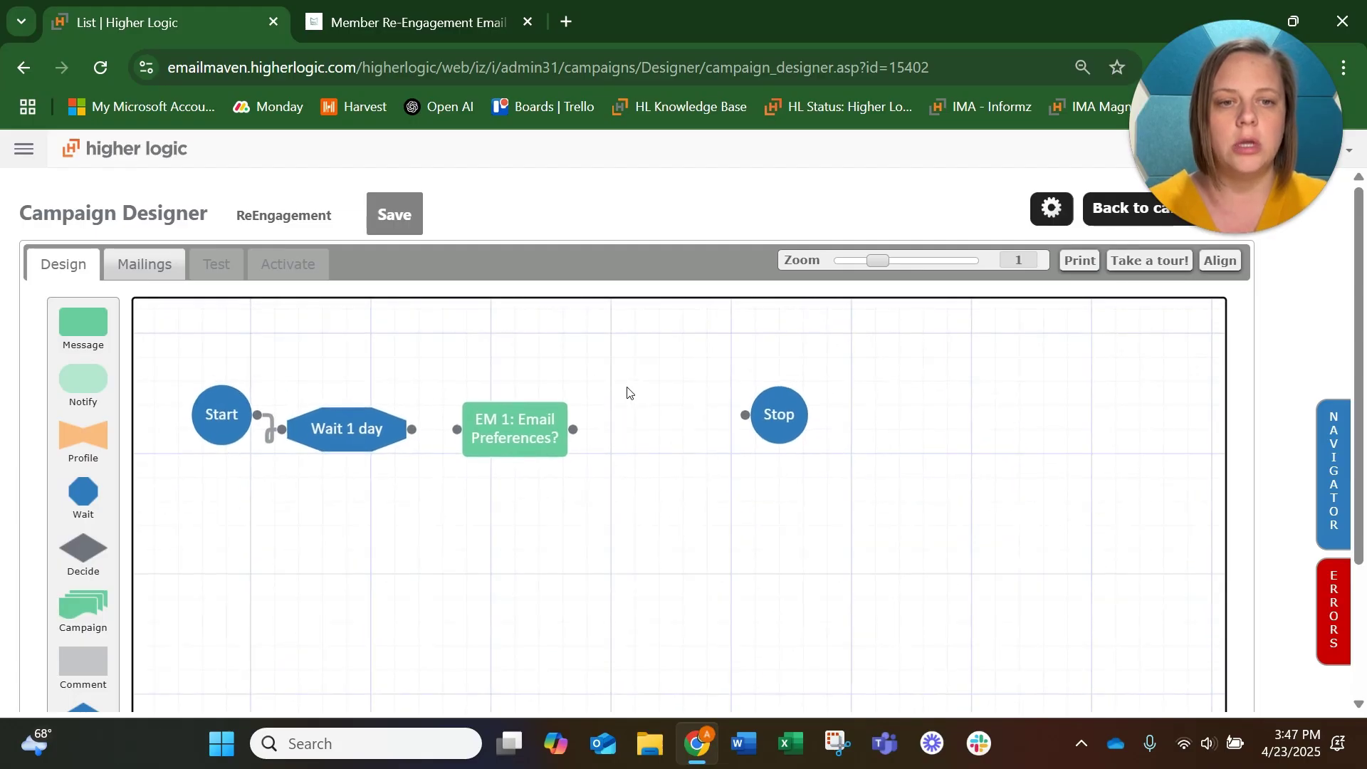
pyautogui.doubleClick(502, 437)
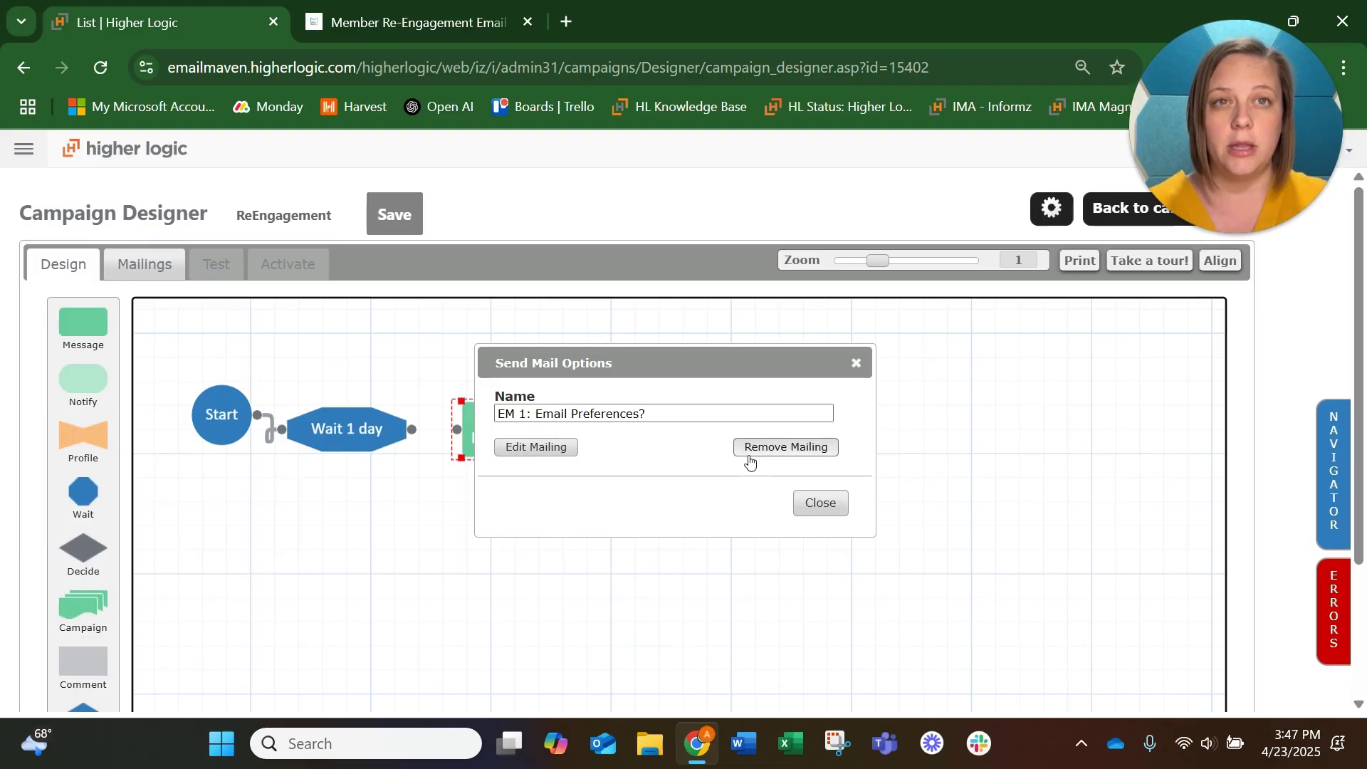
pyautogui.click(855, 363)
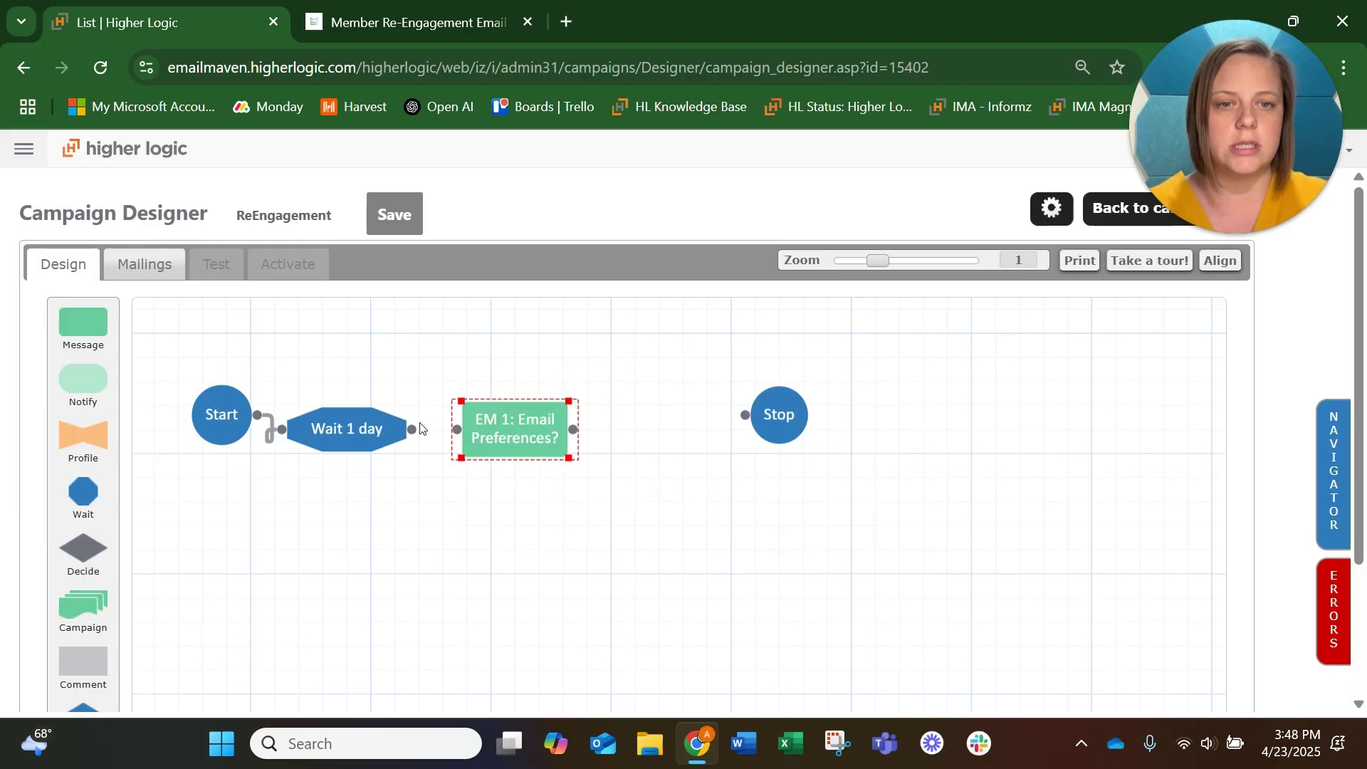
pyautogui.moveTo(414, 434); pyautogui.dragTo(459, 436)
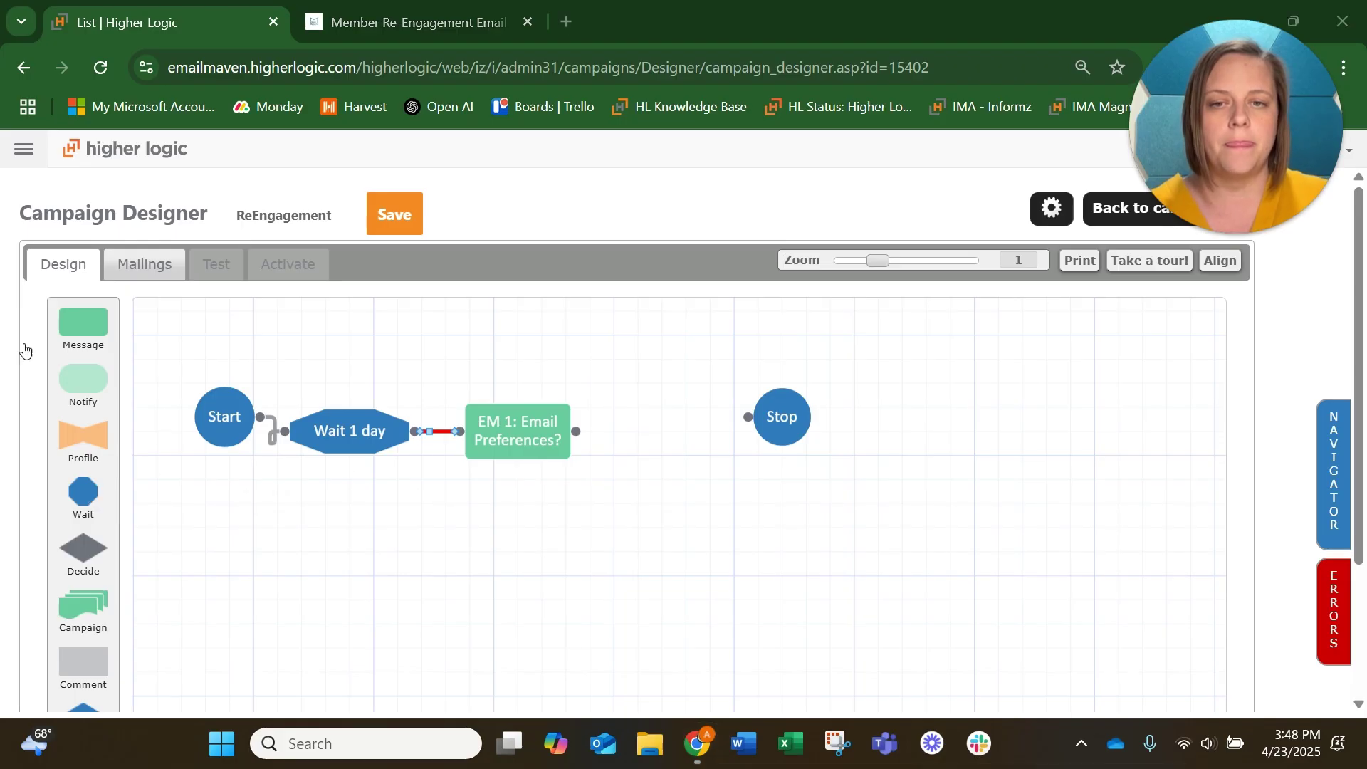
# Add a second Wait step after the EM 1 message, moving Stop farther along to make room.
pyautogui.moveTo(77, 496); pyautogui.dragTo(647, 436)
pyautogui.moveTo(627, 331); pyautogui.dragTo(660, 498)
pyautogui.moveTo(792, 487); pyautogui.dragTo(894, 511)
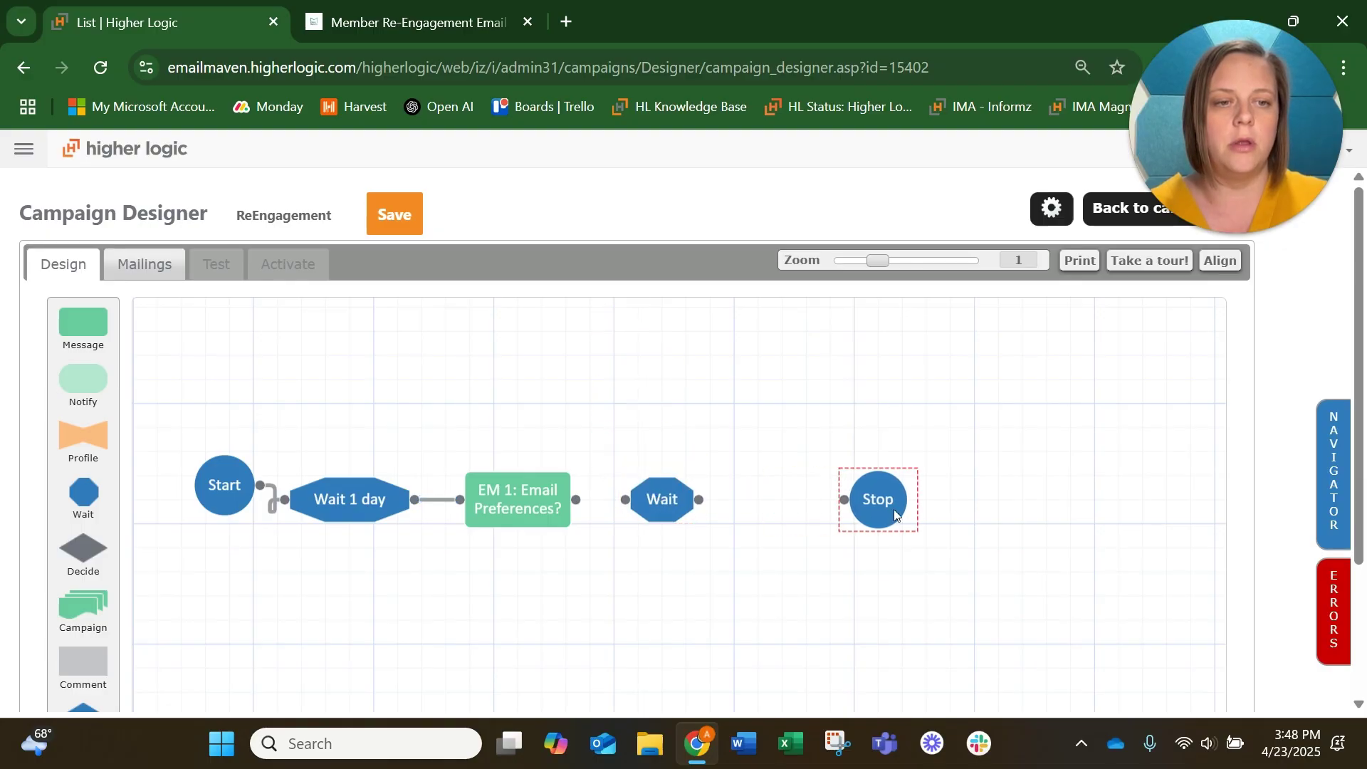
# Set the second Wait step to a fixed 3 days and connect the EM 1 message to it.
pyautogui.doubleClick(673, 509)
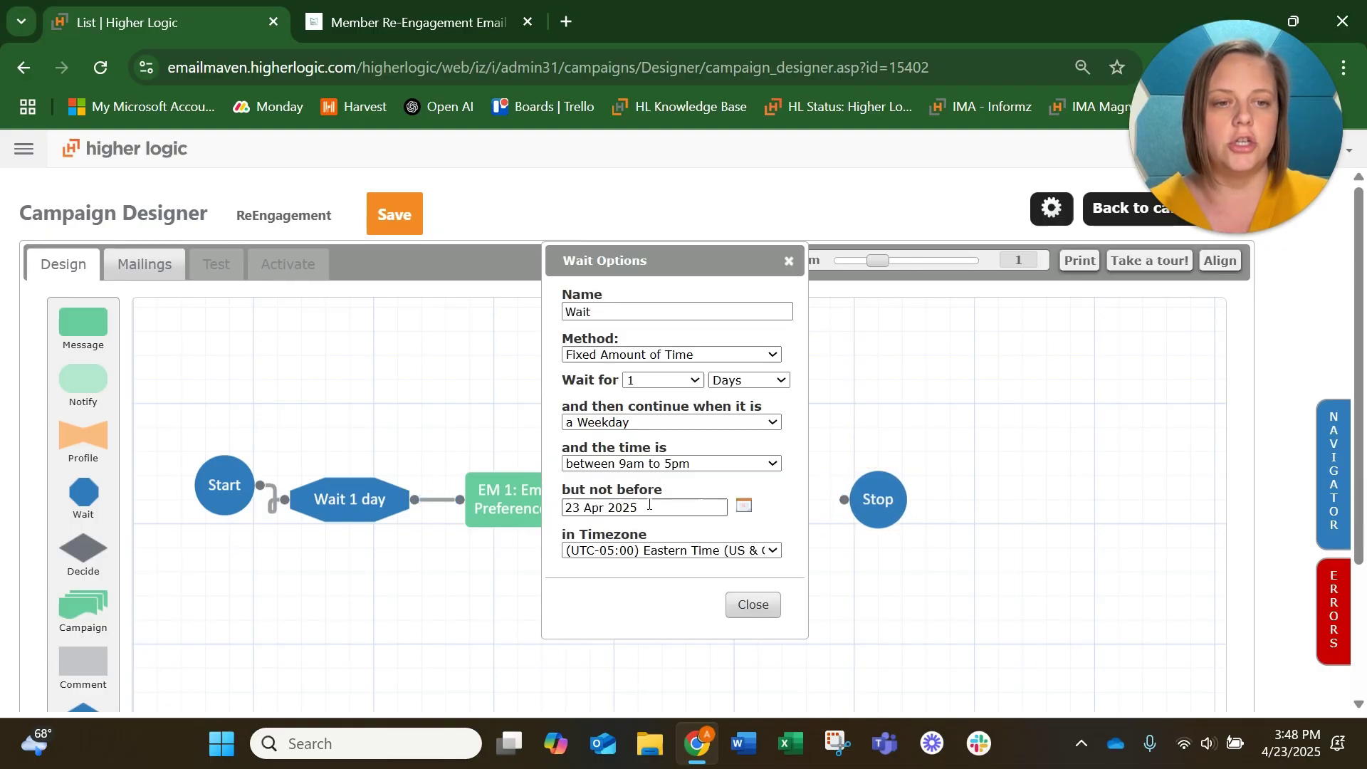
pyautogui.click(694, 380)
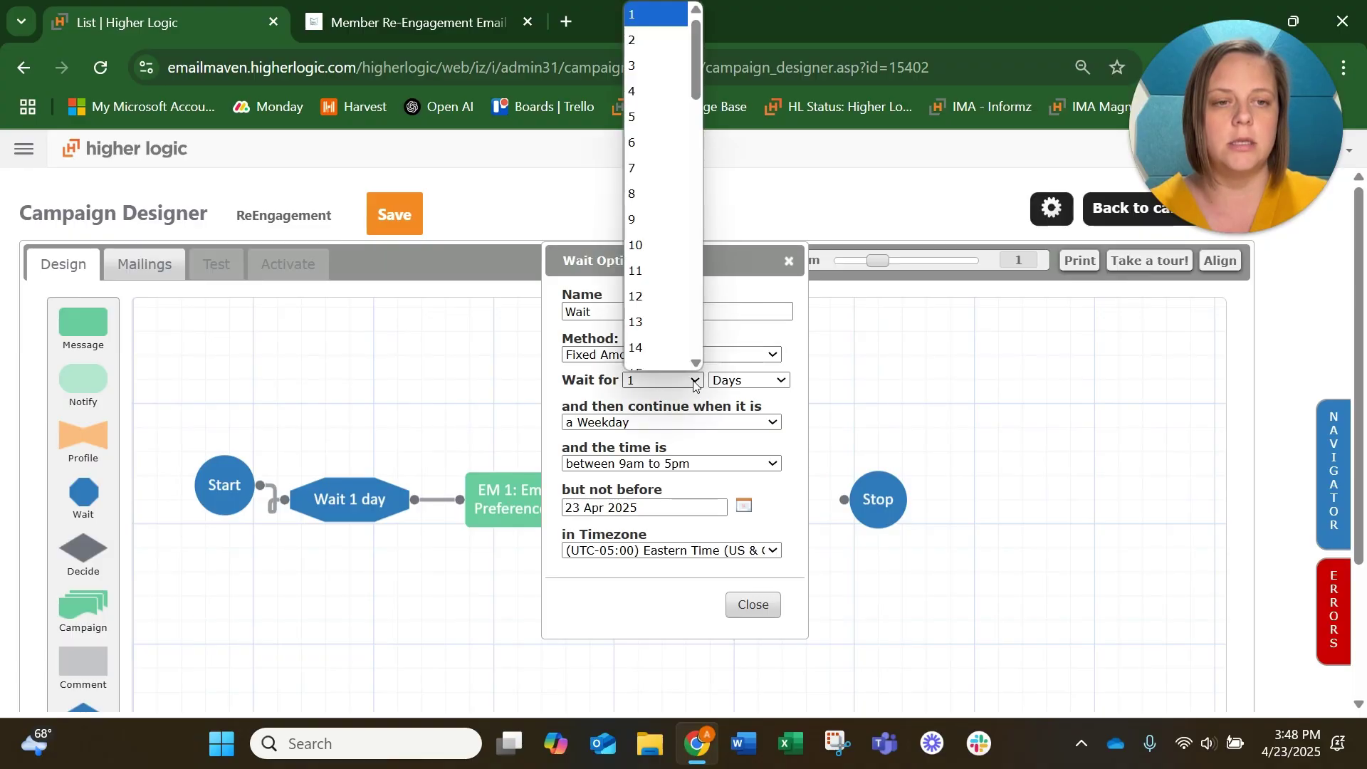
pyautogui.click(677, 67)
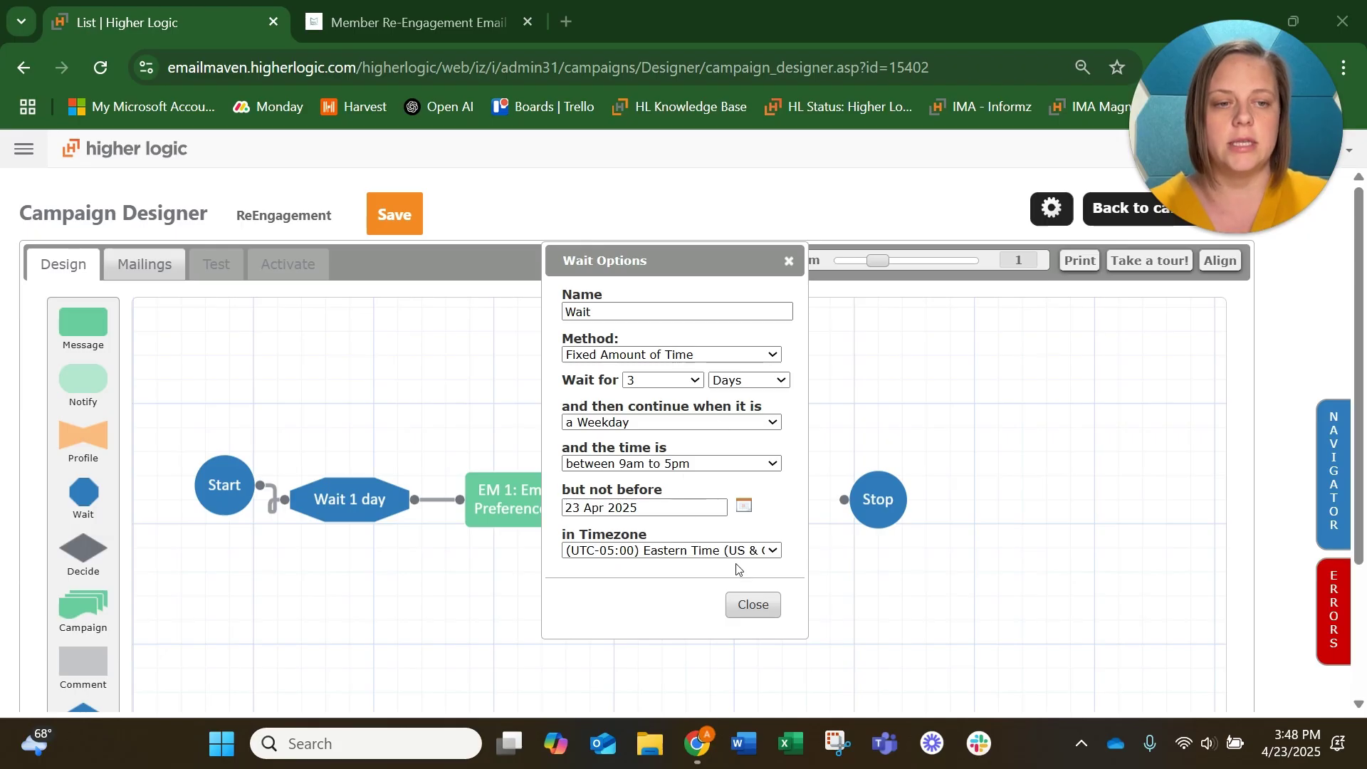
pyautogui.click(749, 605)
pyautogui.moveTo(575, 503); pyautogui.dragTo(625, 501)
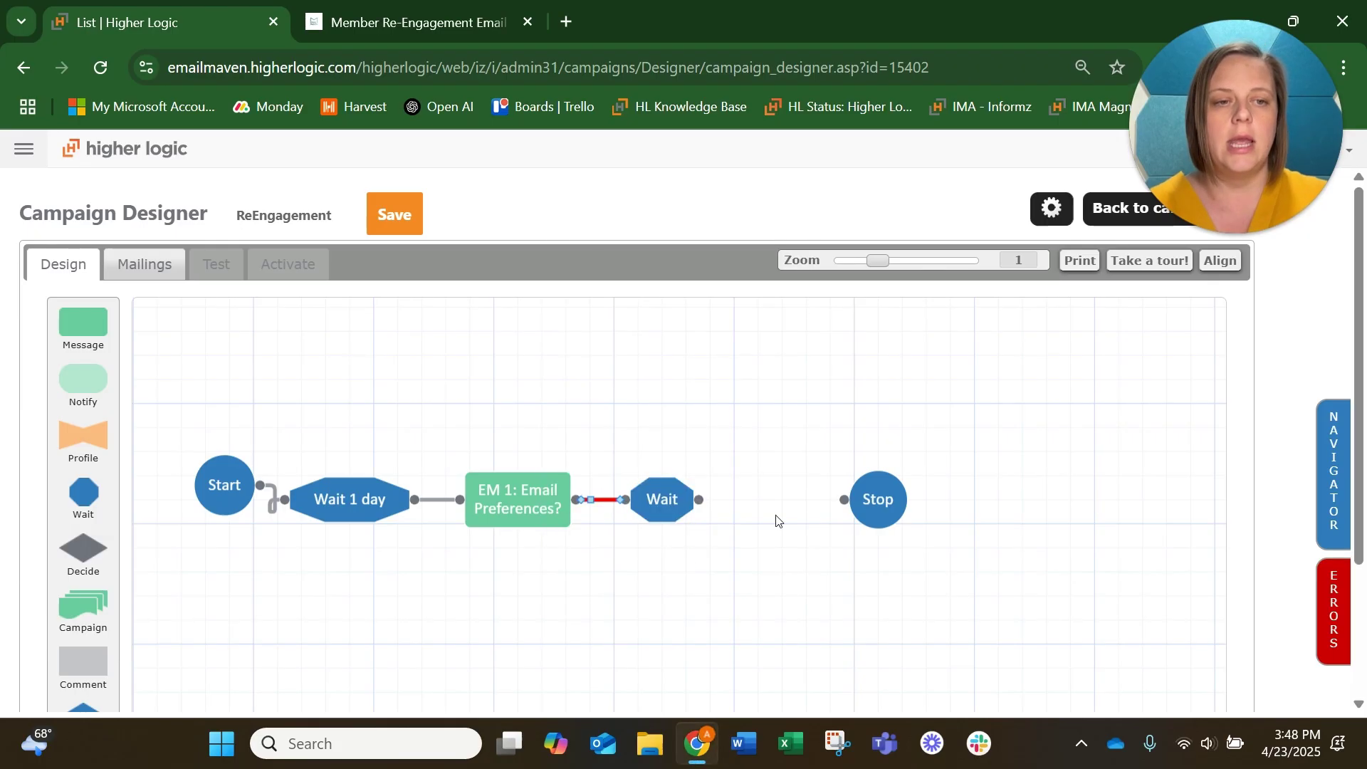
# Add a Decide step between the second Wait and Stop, moving Stop away, and connect that Wait to it.
pyautogui.moveTo(875, 502); pyautogui.dragTo(899, 502)
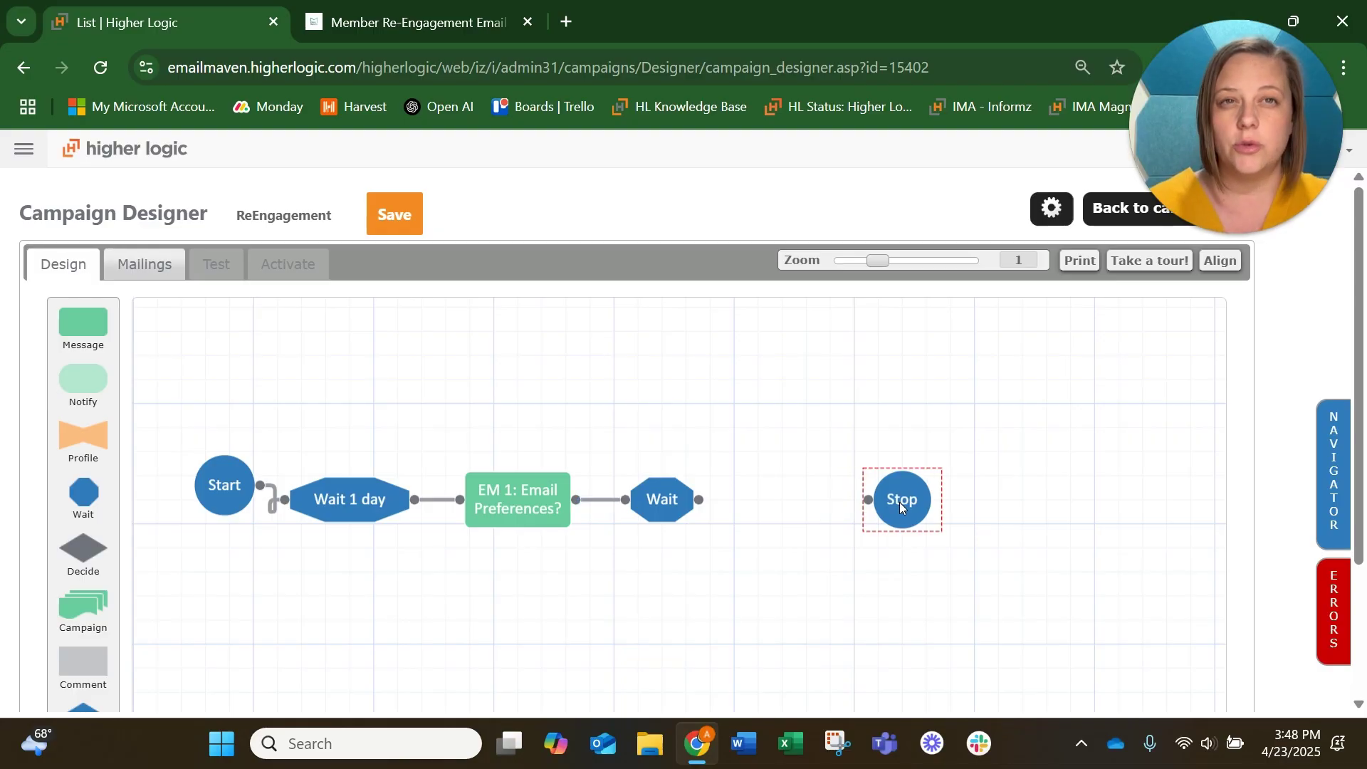
pyautogui.moveTo(84, 554); pyautogui.dragTo(822, 465)
pyautogui.moveTo(791, 353); pyautogui.dragTo(783, 522)
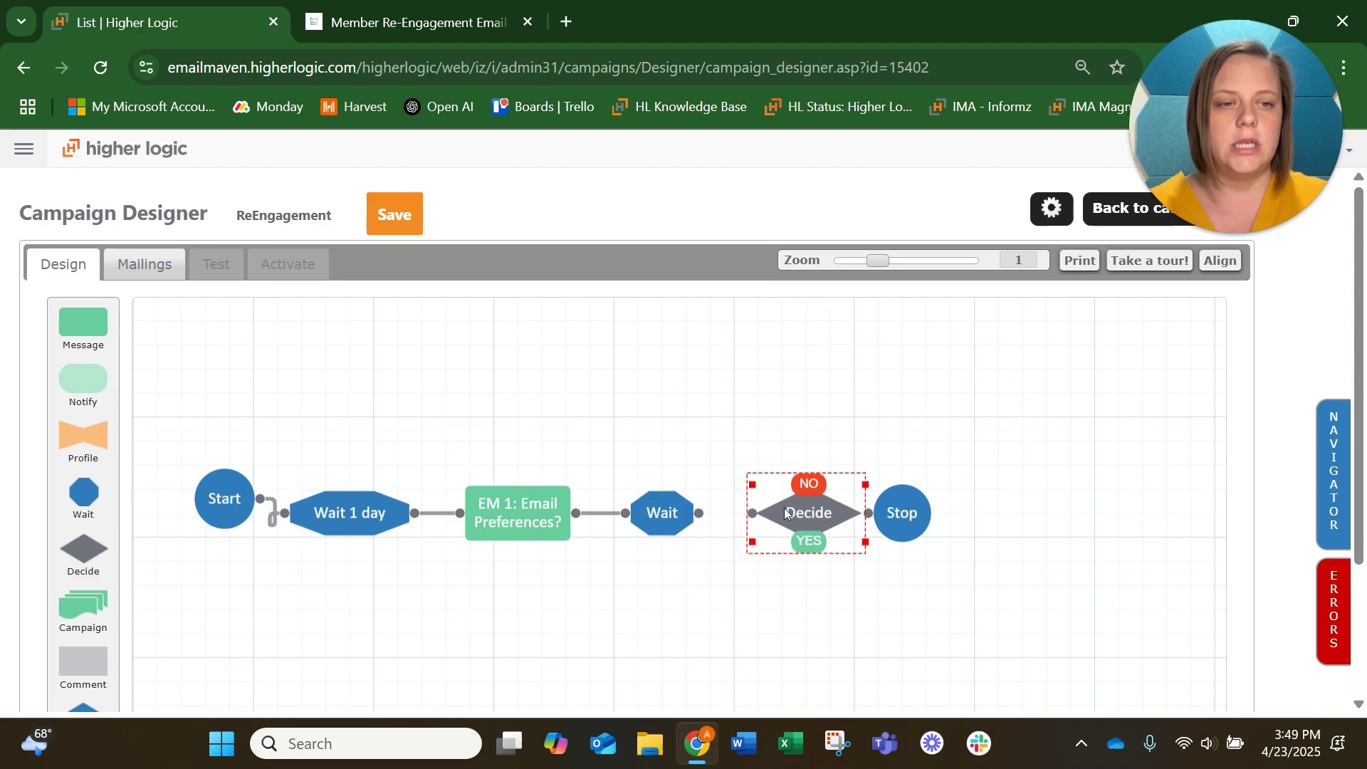
pyautogui.moveTo(908, 514); pyautogui.dragTo(1076, 514)
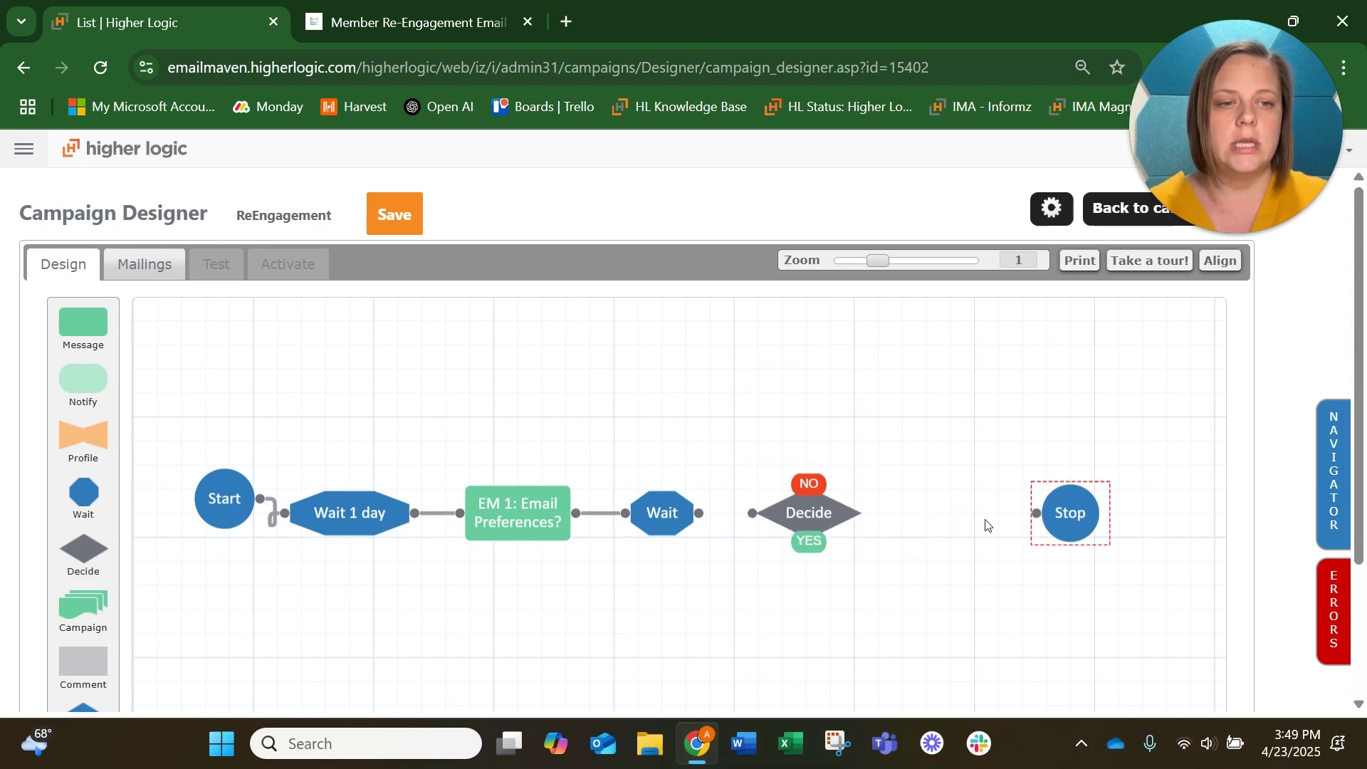
pyautogui.moveTo(697, 513); pyautogui.dragTo(756, 523)
# Set the Decide step to match contacts in the group Engagement Score: D from the Engagement Score folder.
pyautogui.doubleClick(805, 512)
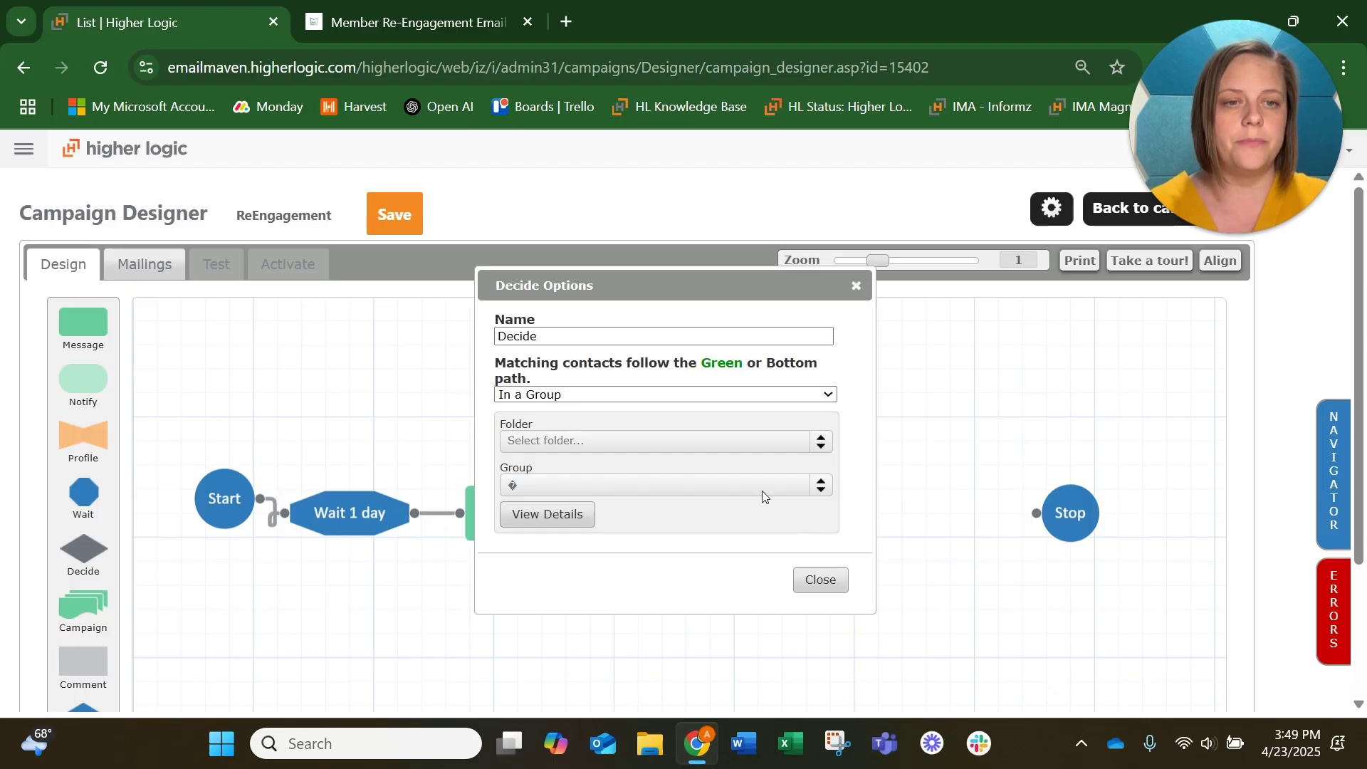
pyautogui.click(580, 393)
pyautogui.click(579, 392)
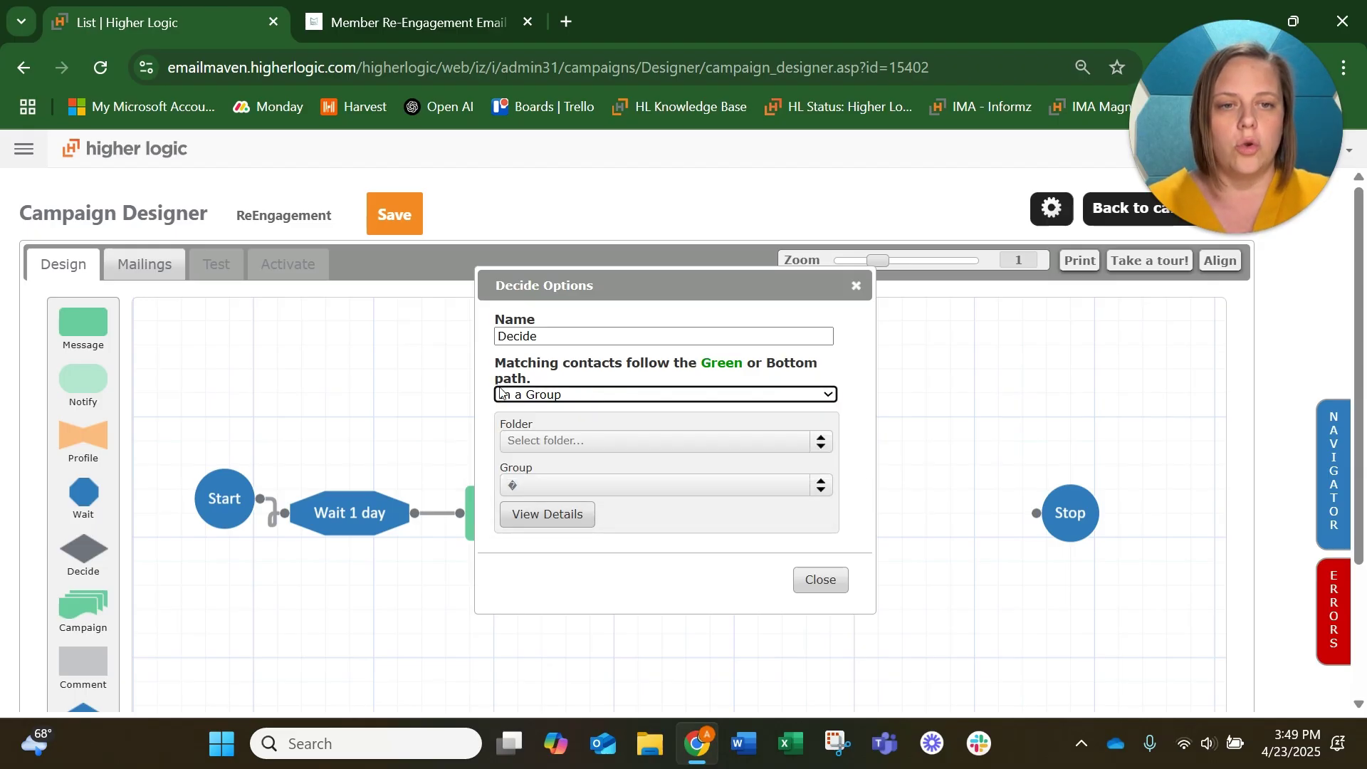
pyautogui.click(594, 441)
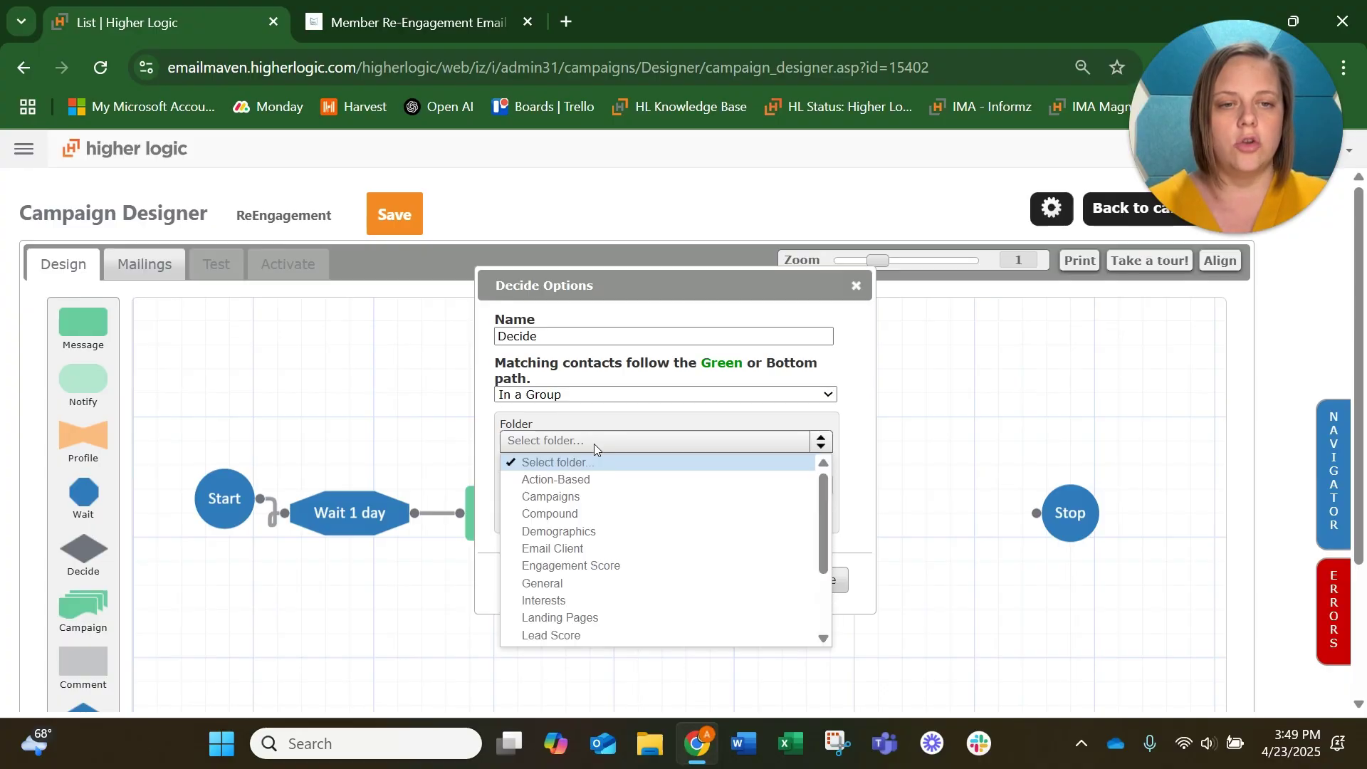
pyautogui.click(608, 567)
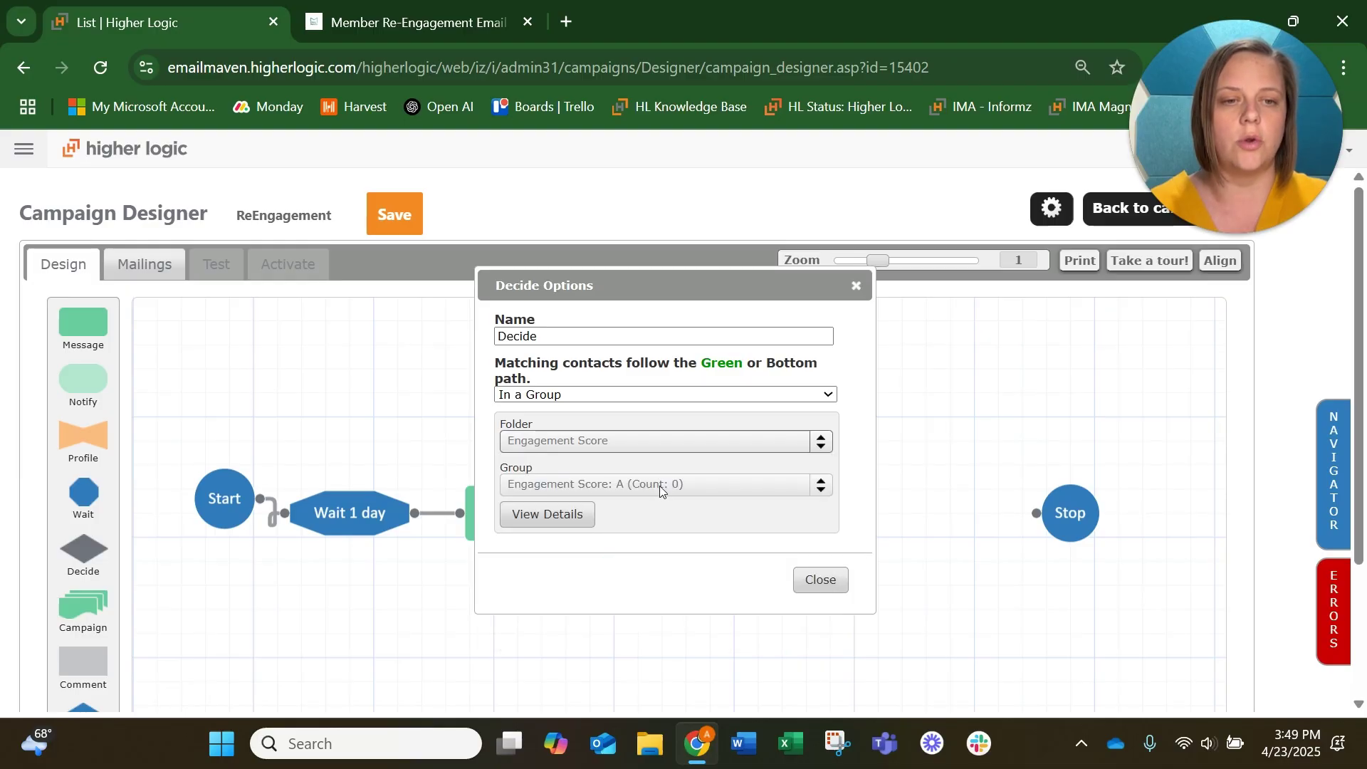
pyautogui.click(659, 483)
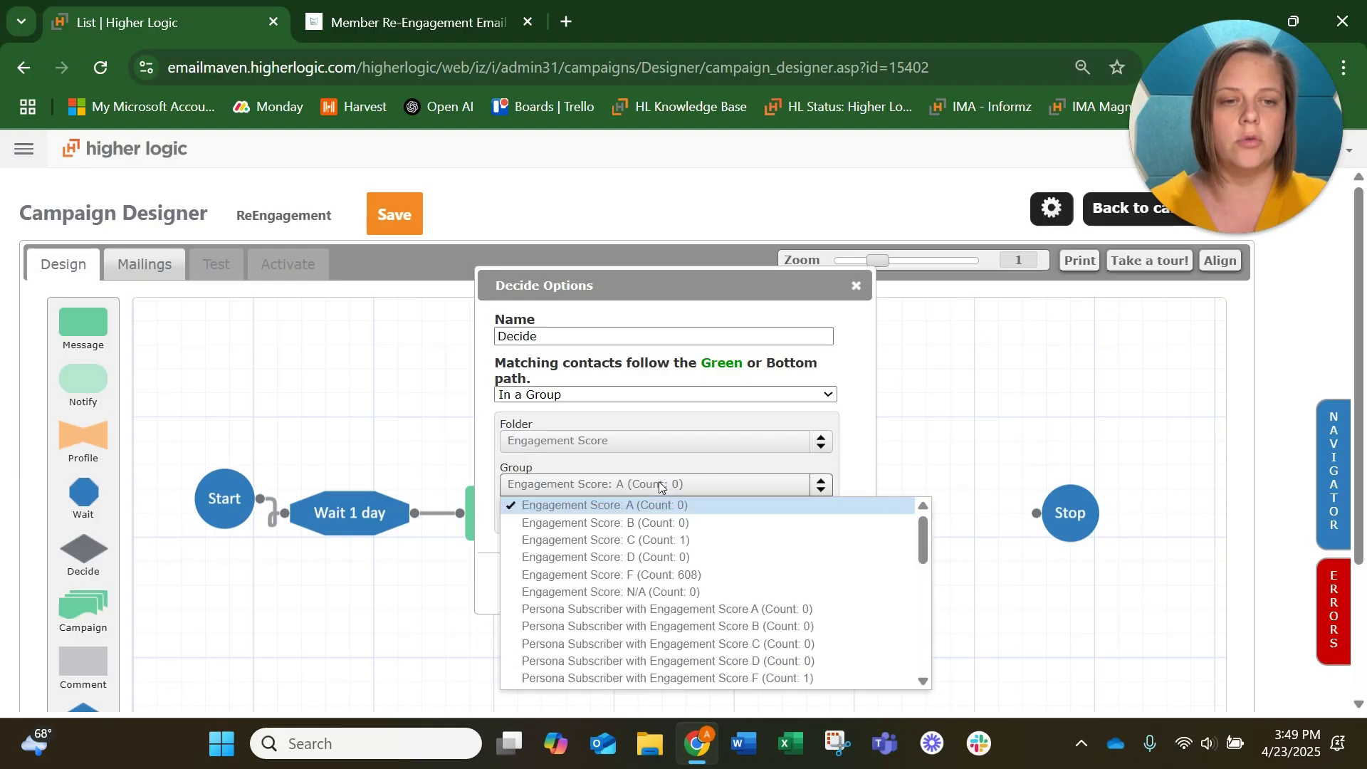
pyautogui.click(657, 557)
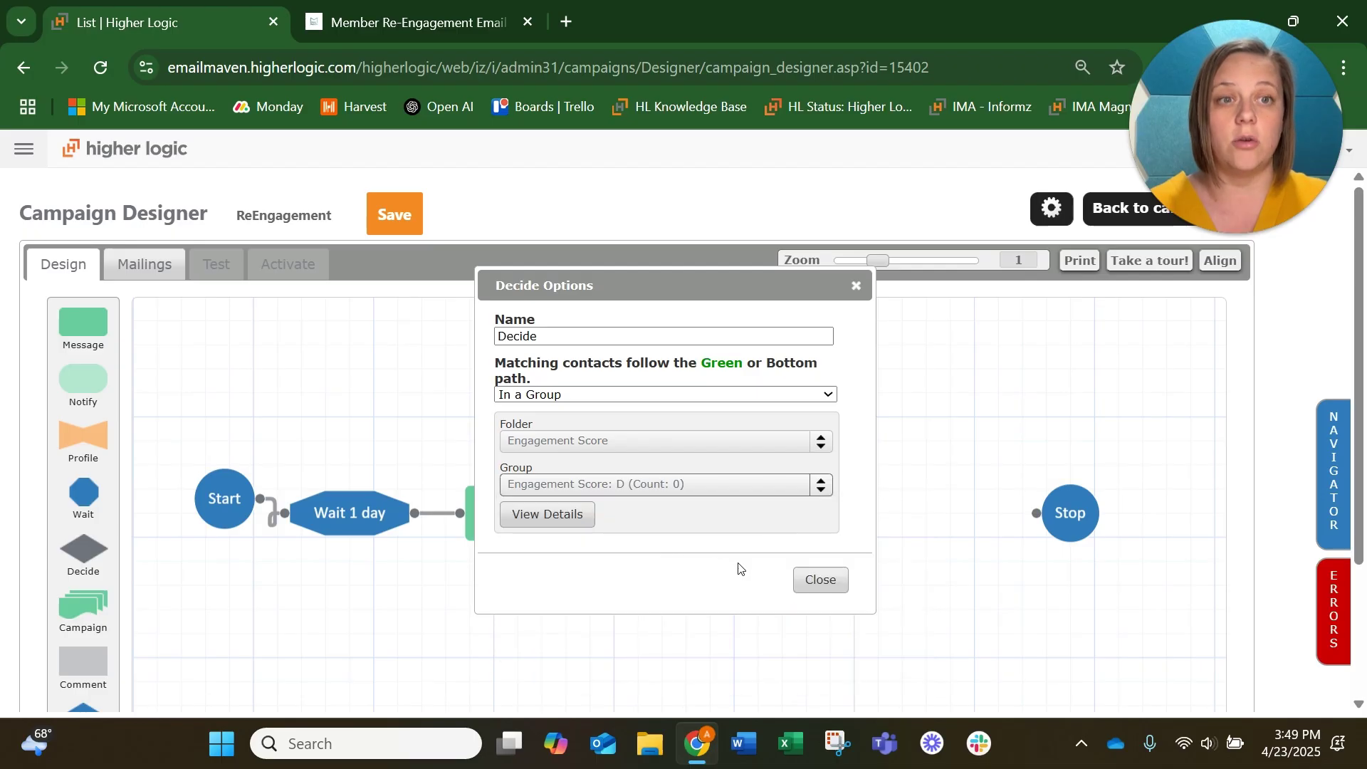
pyautogui.click(819, 580)
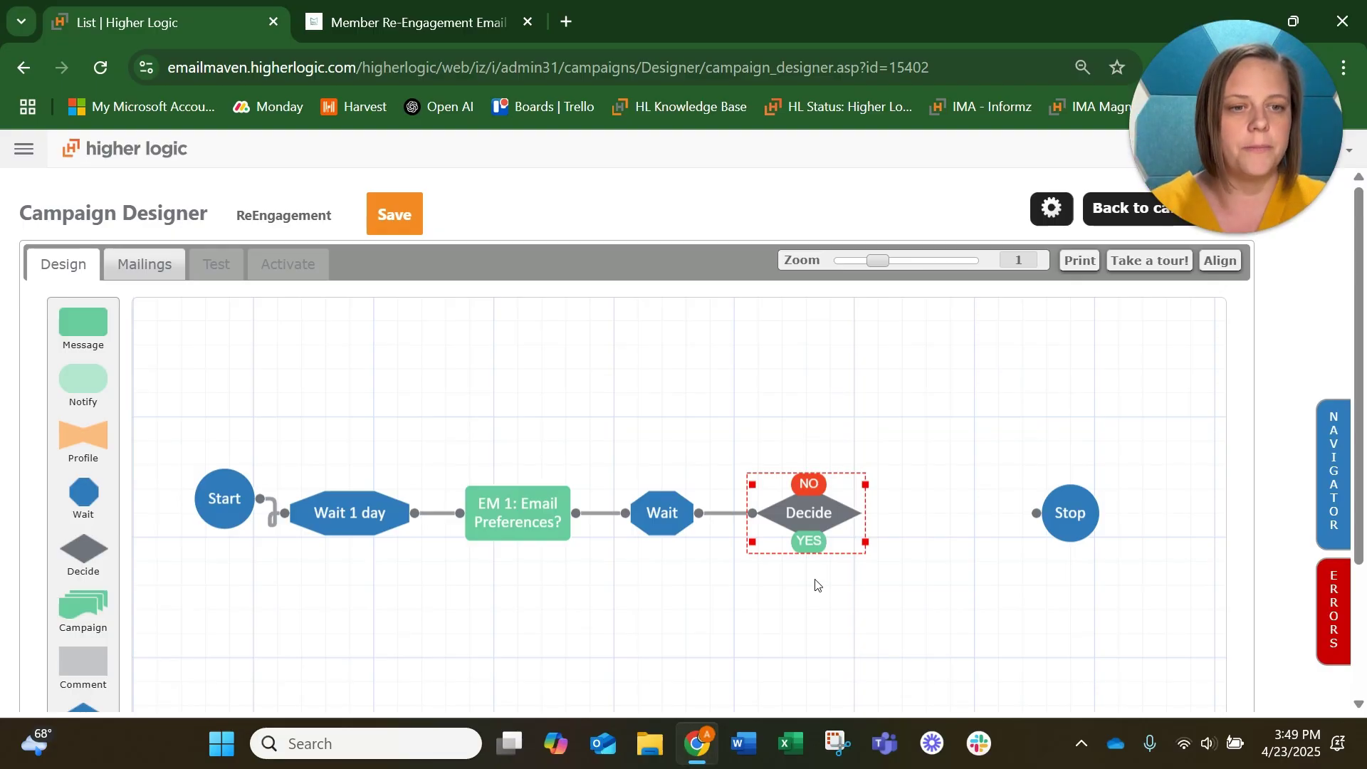
# Rename the Decide step "Convert to D?".
pyautogui.hscroll(1, 876, 515)
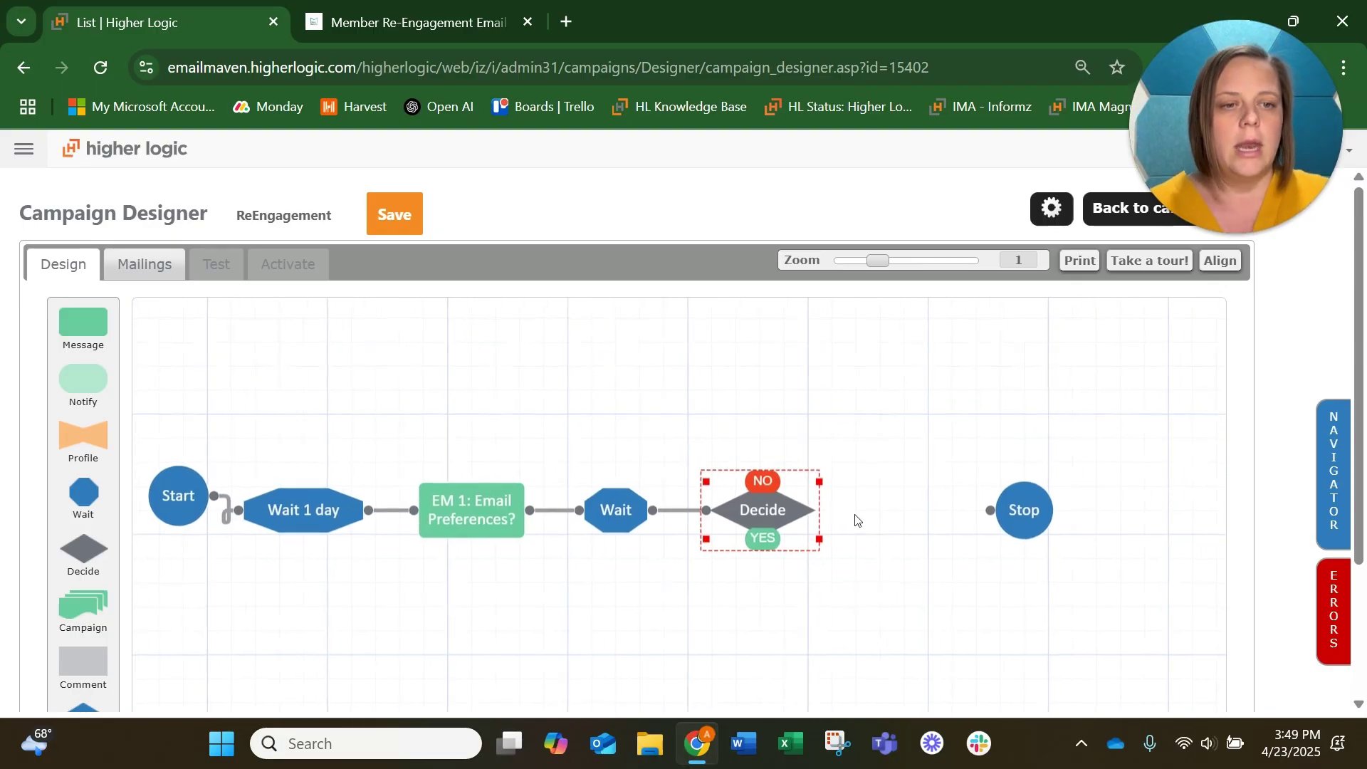
pyautogui.doubleClick(755, 510)
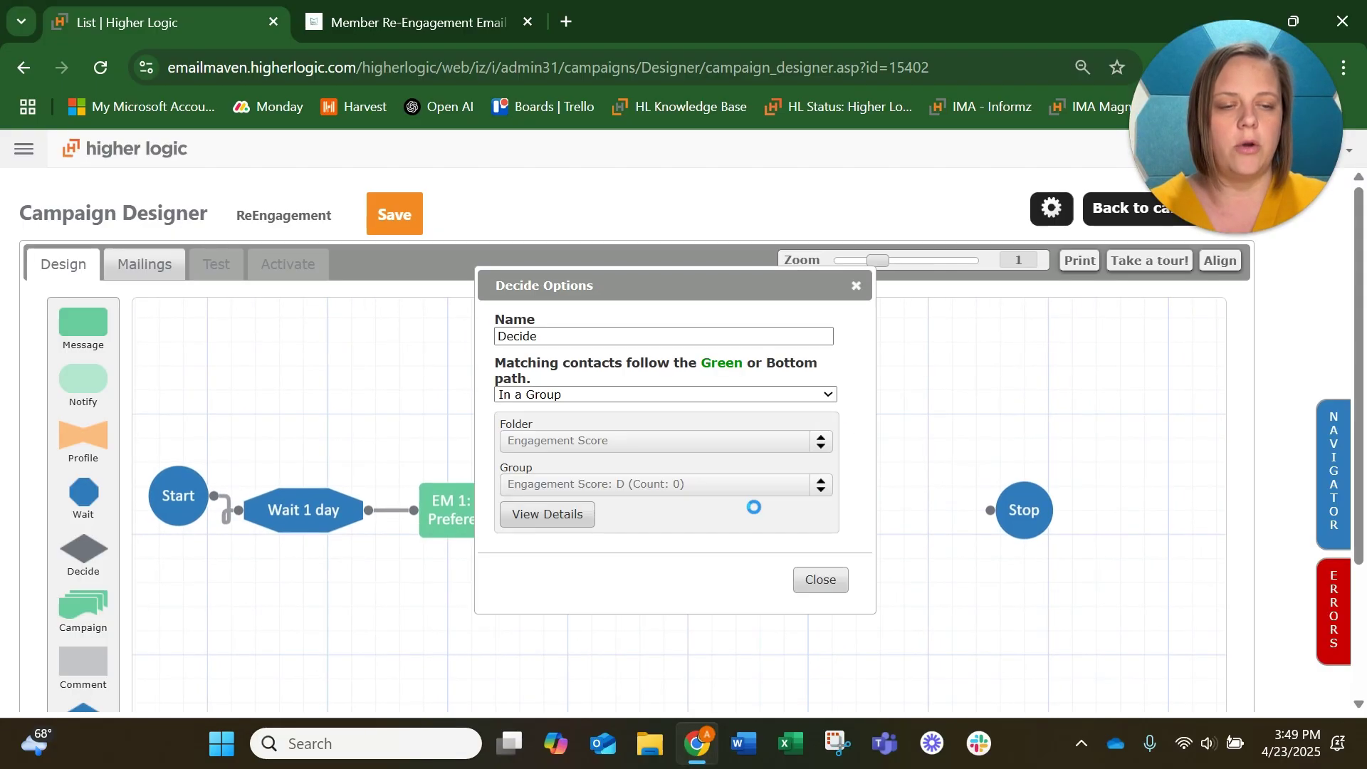
pyautogui.click(567, 339)
pyautogui.doubleClick(568, 339)
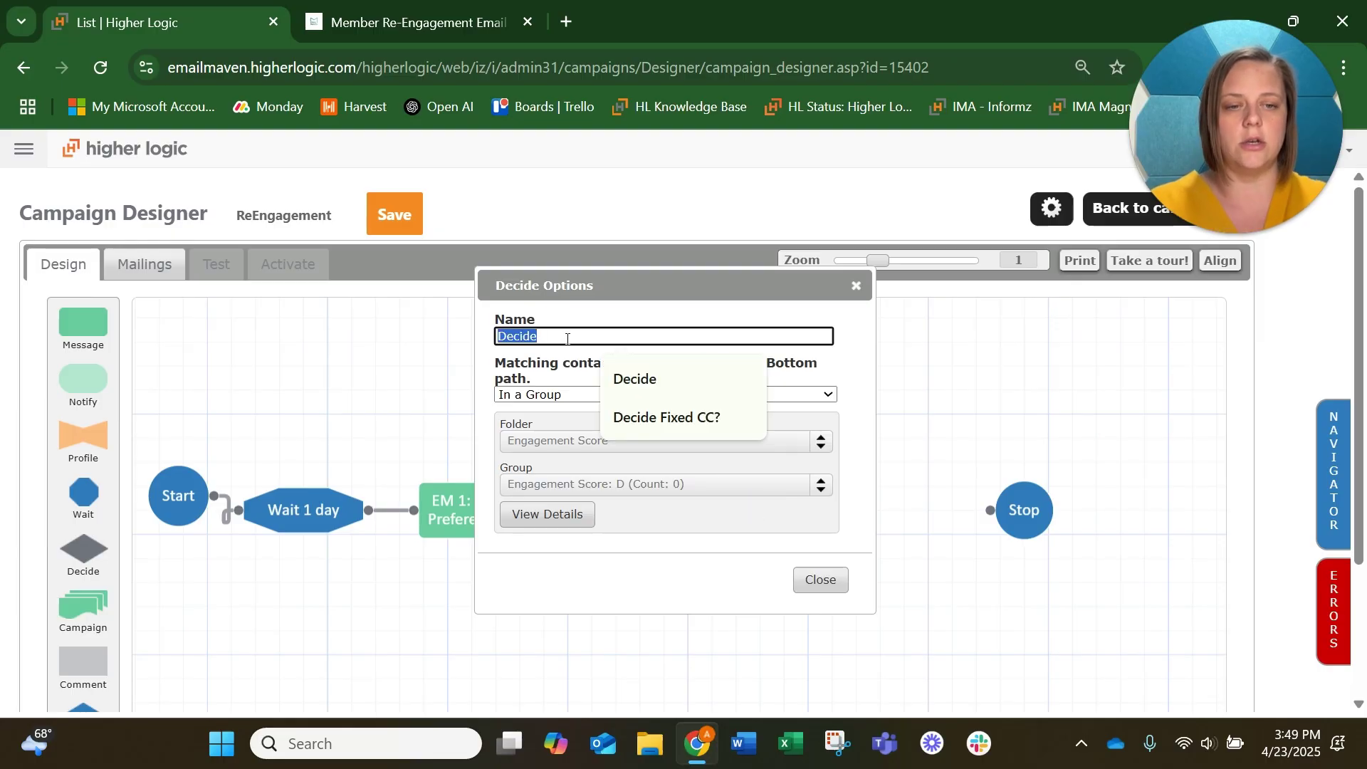
pyautogui.write('Con')
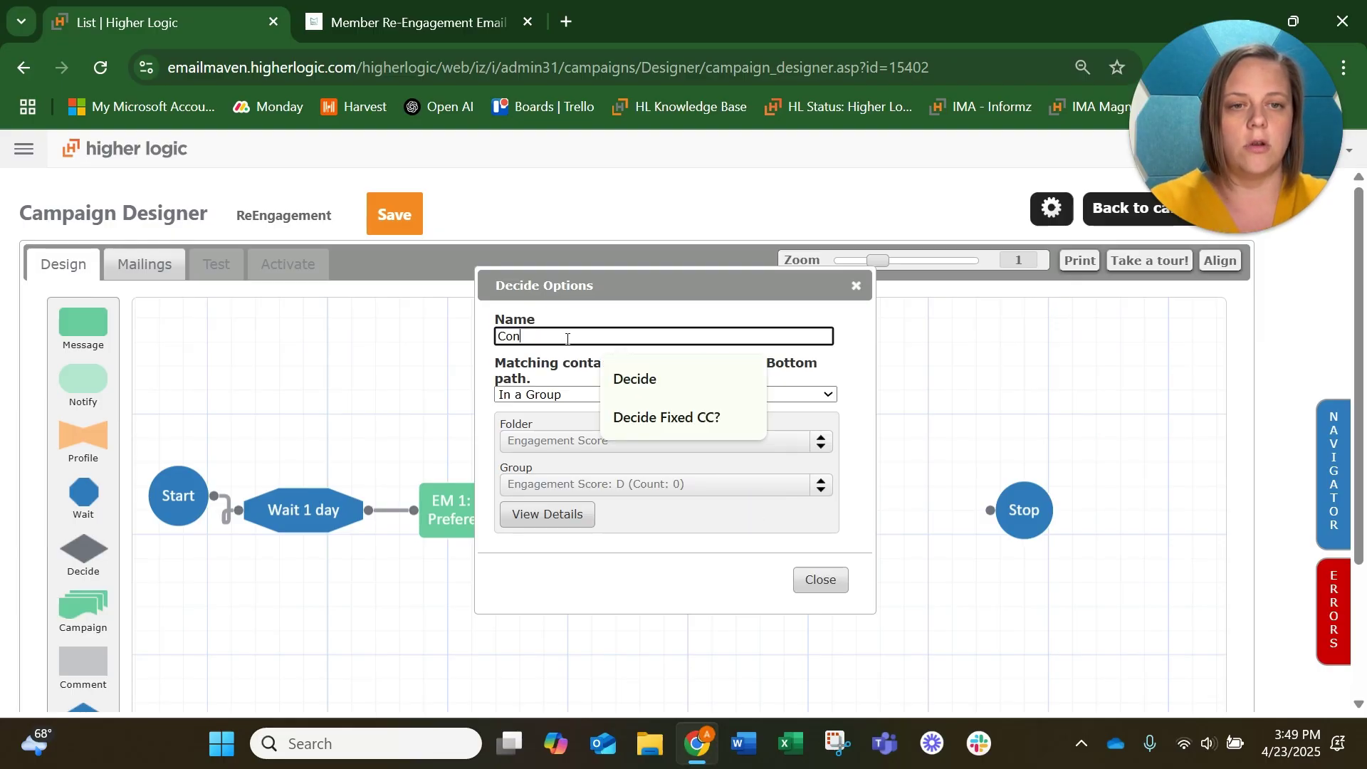
pyautogui.write('vert to ')
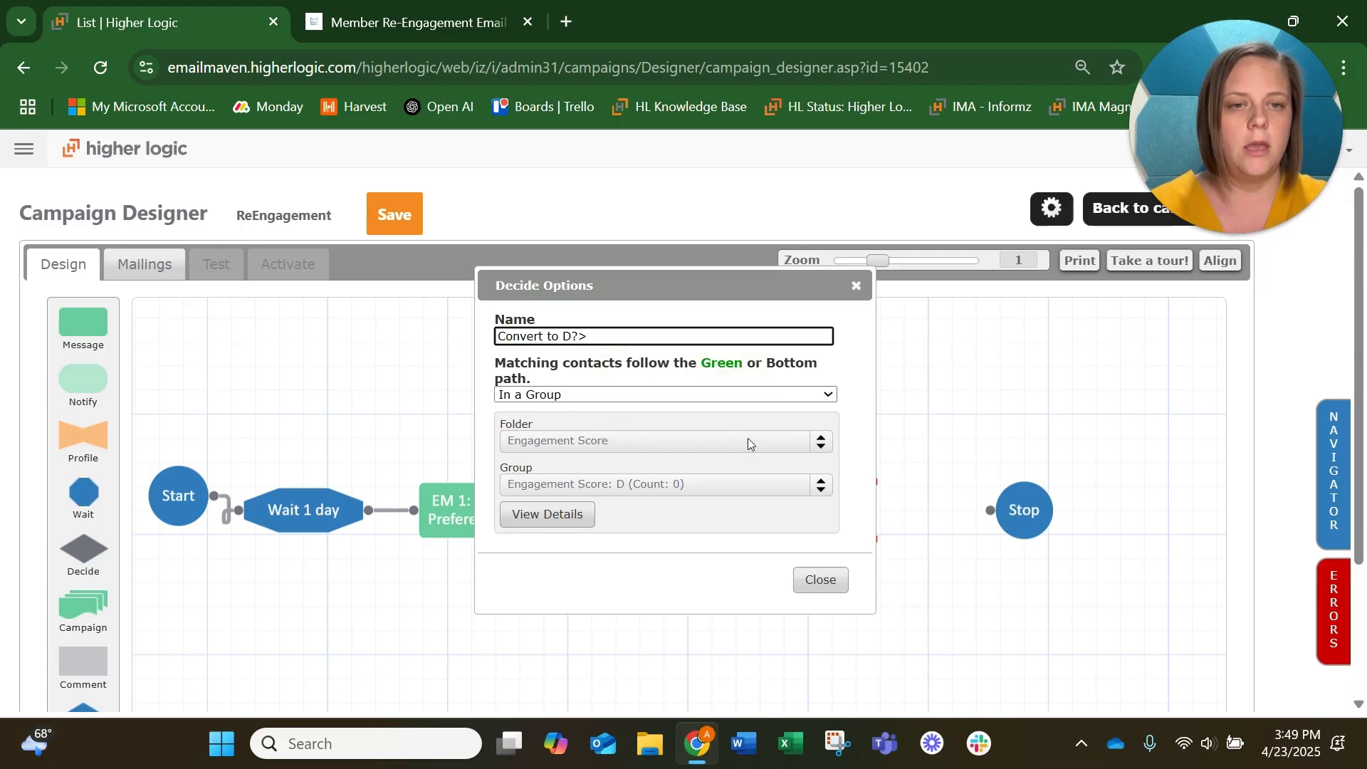
pyautogui.write('D?>')
pyautogui.press('BackSpace')
pyautogui.click(819, 580)
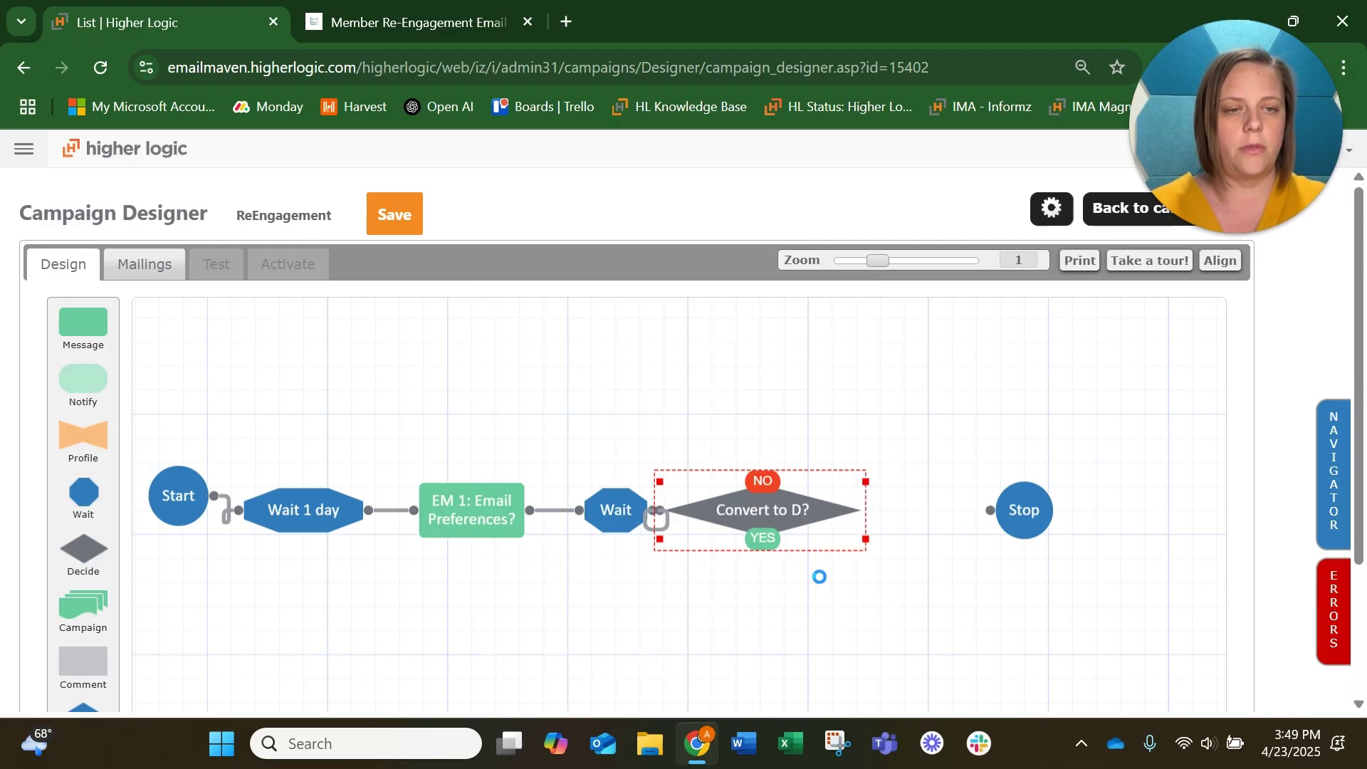
# Space the "Convert to D?" decision away from the Wait, place Stop below it, and connect its YES path to Stop.
pyautogui.moveTo(771, 523); pyautogui.dragTo(810, 514)
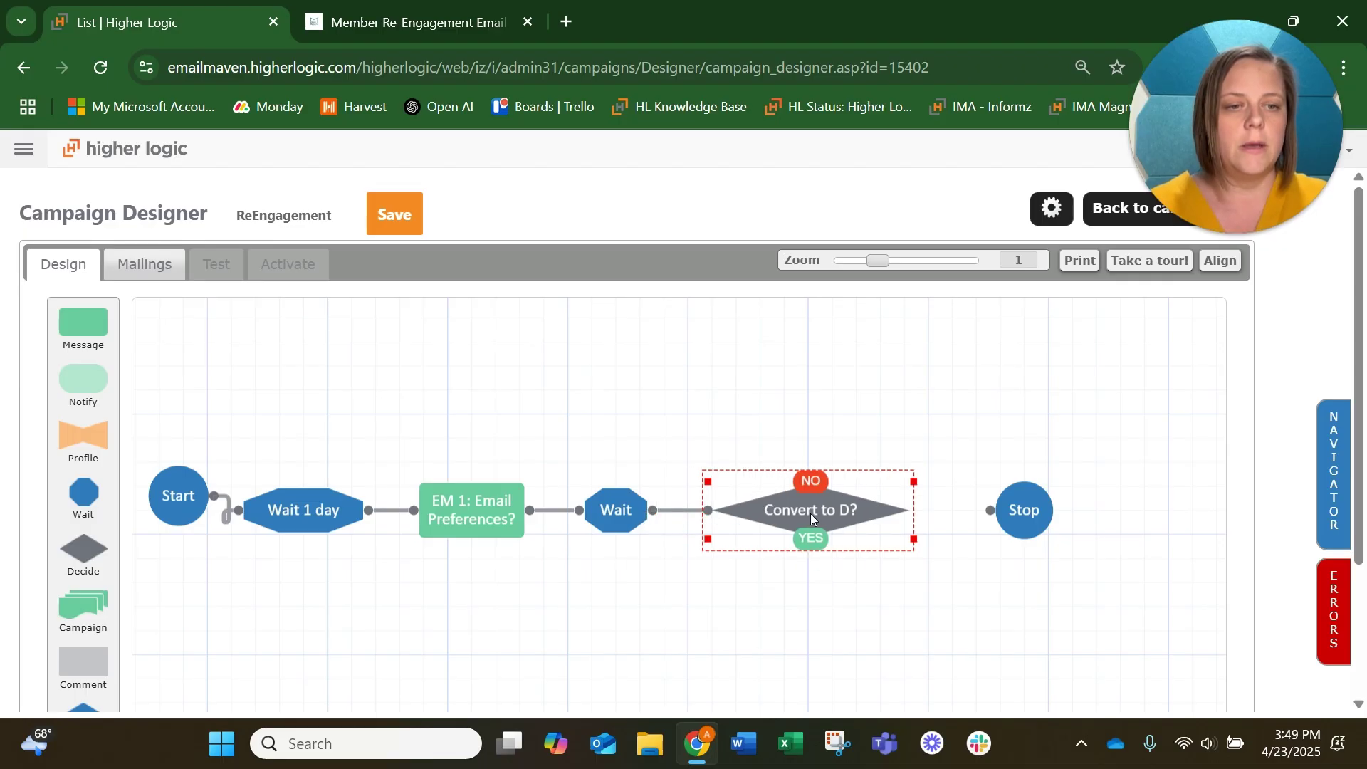
pyautogui.moveTo(1014, 506); pyautogui.dragTo(956, 572)
pyautogui.moveTo(811, 546)
pyautogui.mouseDown()
pyautogui.moveTo(885, 592)
pyautogui.moveTo(941, 584)
pyautogui.moveTo(931, 593)
pyautogui.mouseUp()
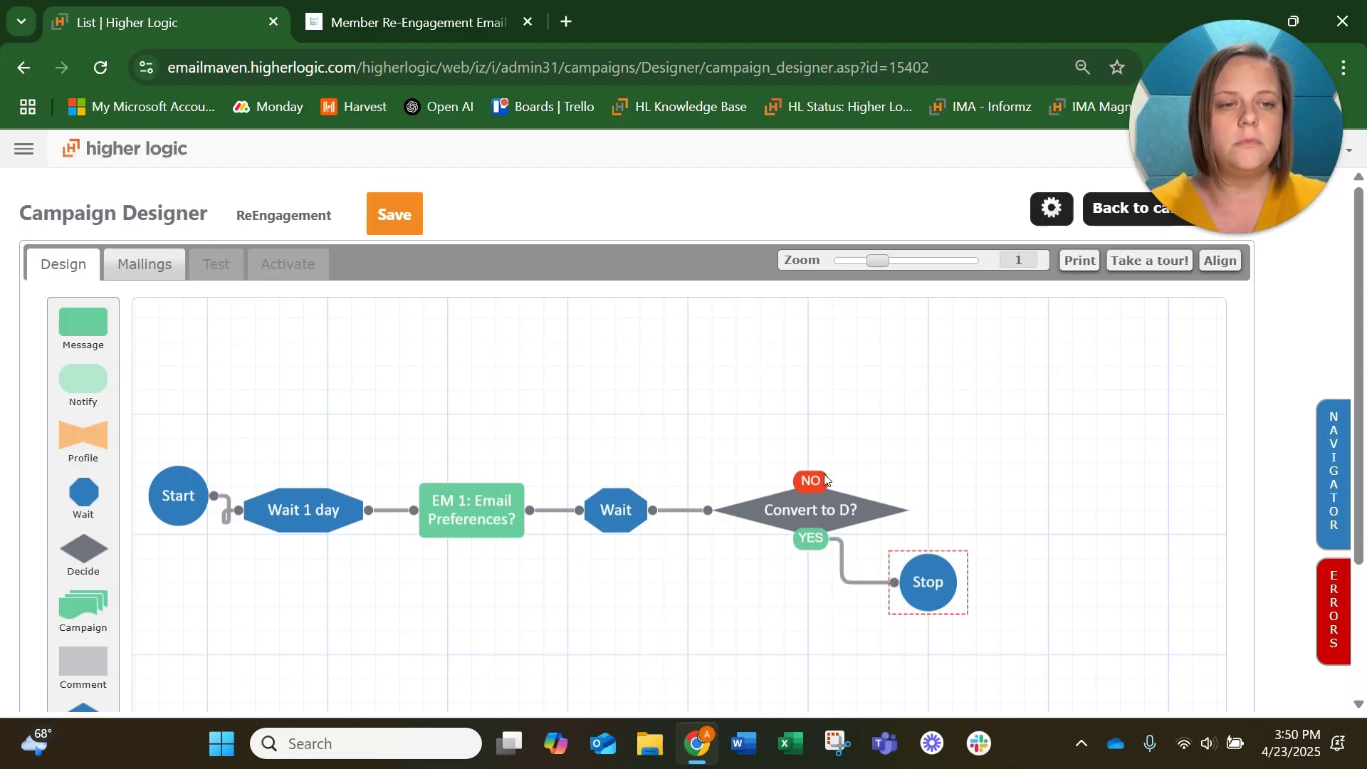
# Add a Message step above and beyond the "Convert to D?" decision and connect the decision's NO path to it.
pyautogui.moveTo(83, 322); pyautogui.dragTo(1017, 462)
pyautogui.moveTo(984, 343); pyautogui.dragTo(950, 456)
pyautogui.moveTo(816, 511); pyautogui.dragTo(891, 454)
# Rename the new message on the NO path "EM 2: Getting Info".
pyautogui.doubleClick(929, 454)
pyautogui.tripleClick(612, 342)
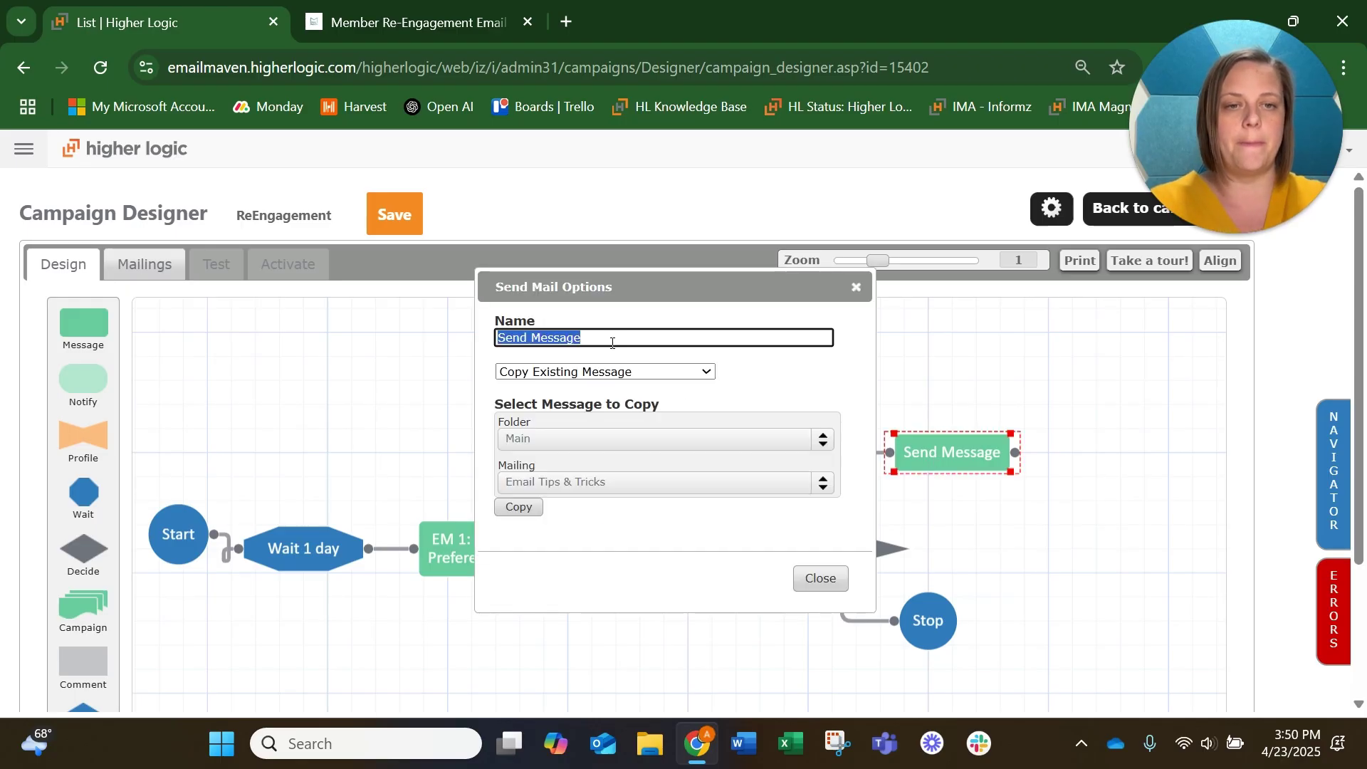
pyautogui.write('EM')
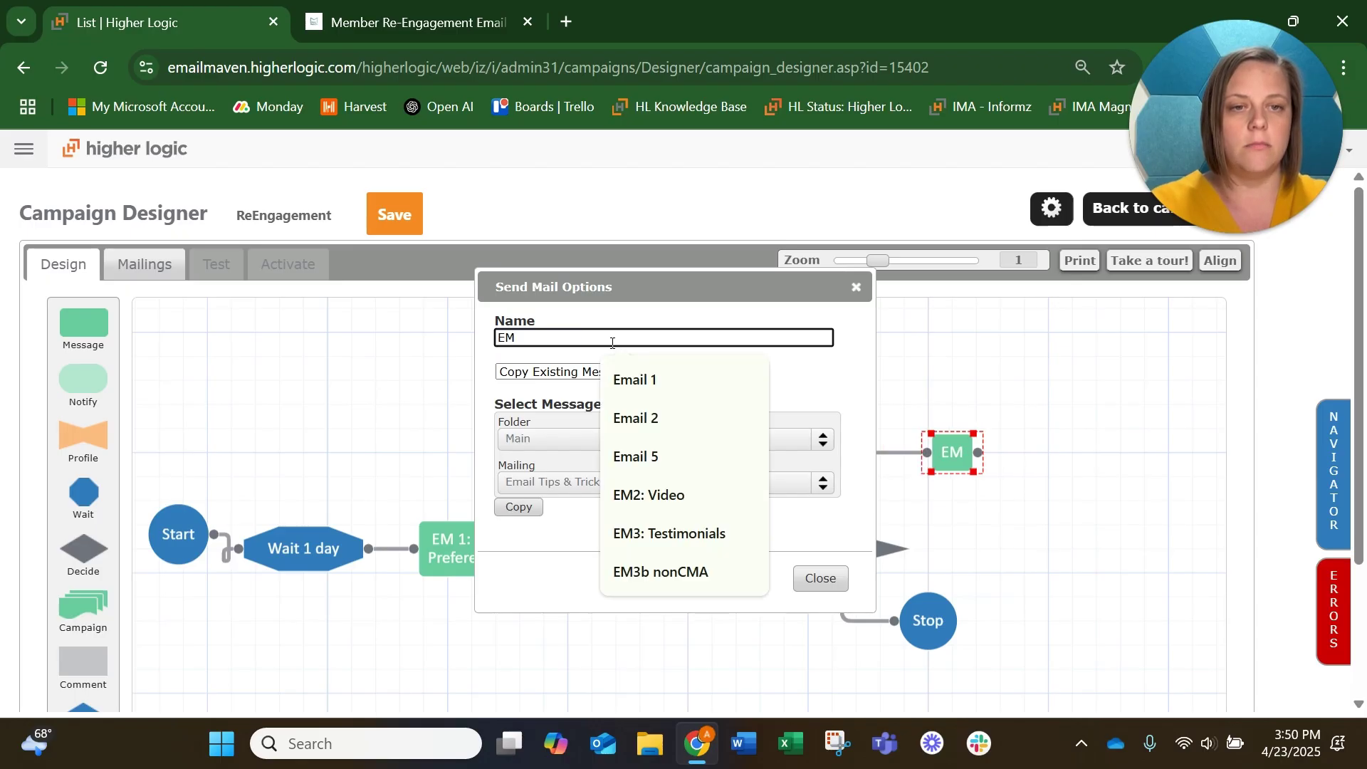
pyautogui.write(' 2:')
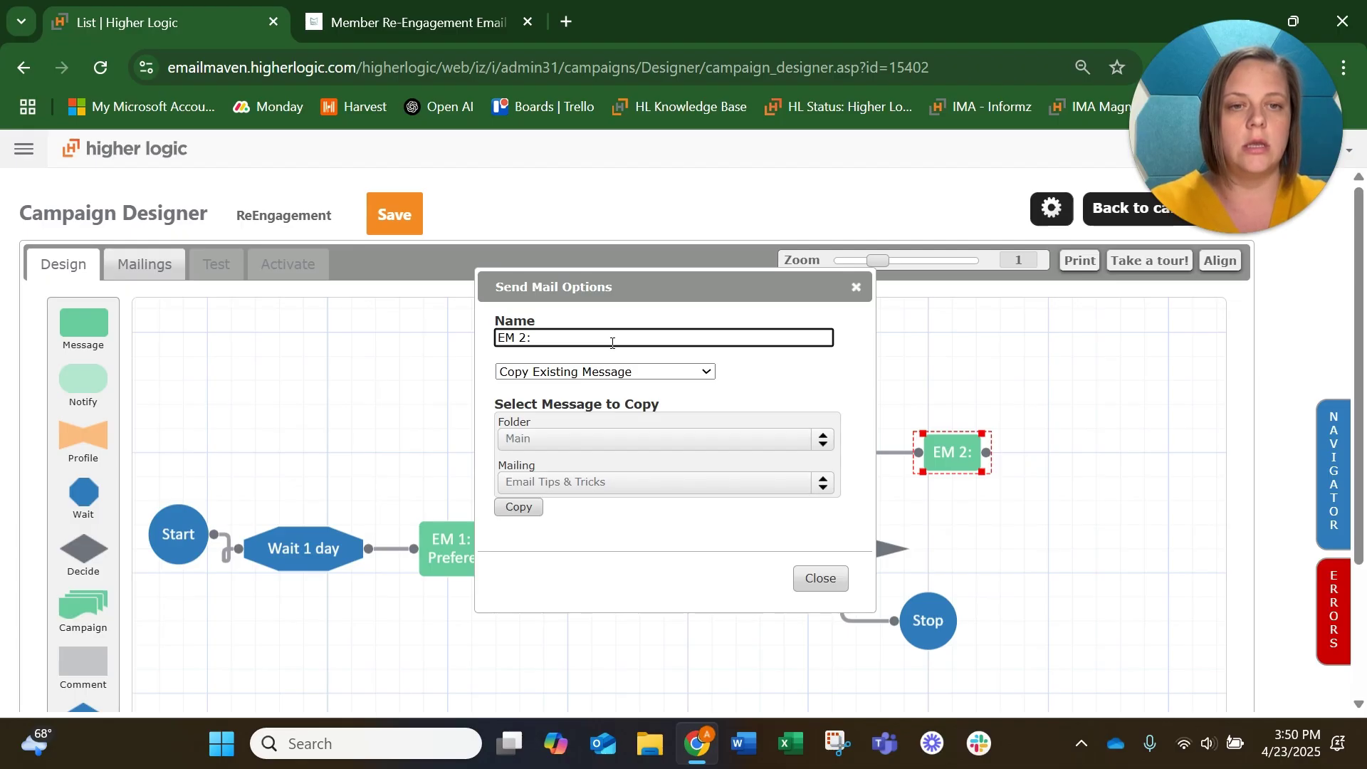
pyautogui.write('Gett')
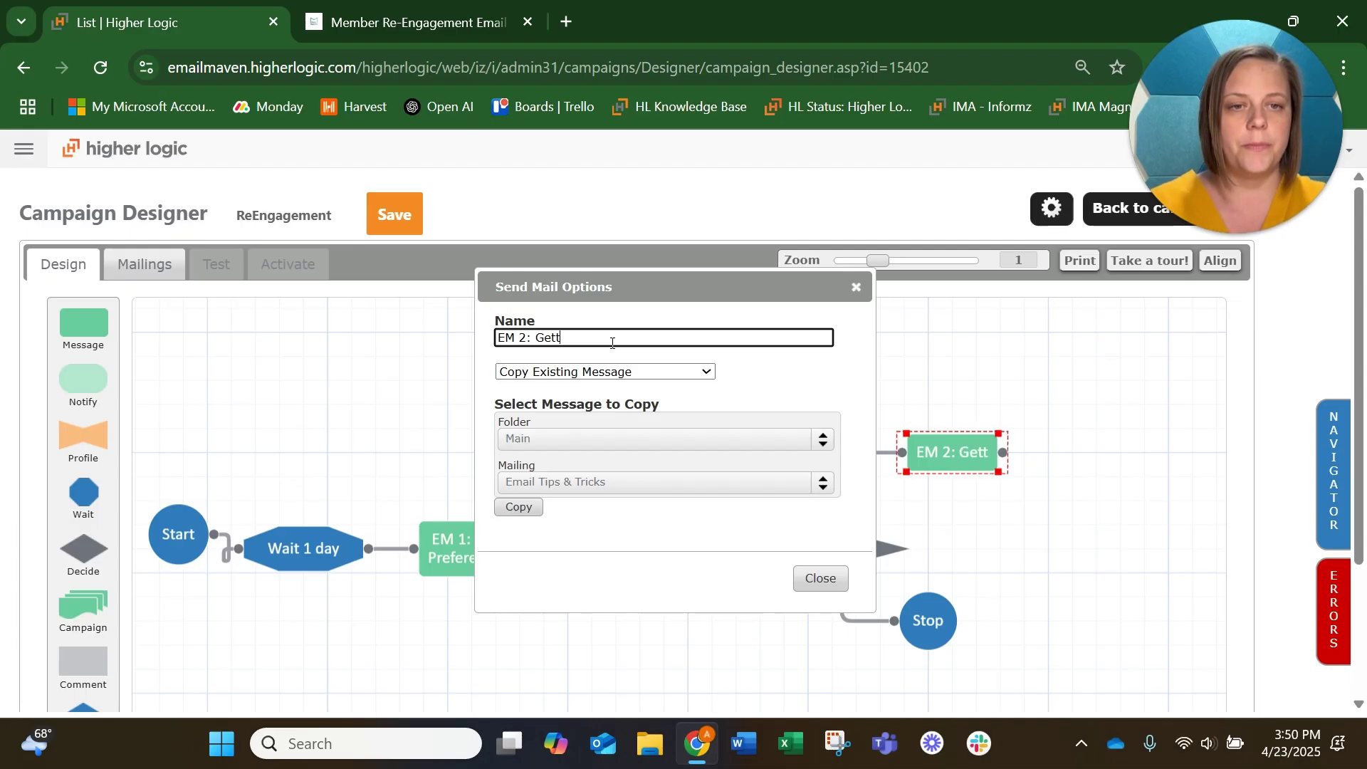
pyautogui.write('ing Info')
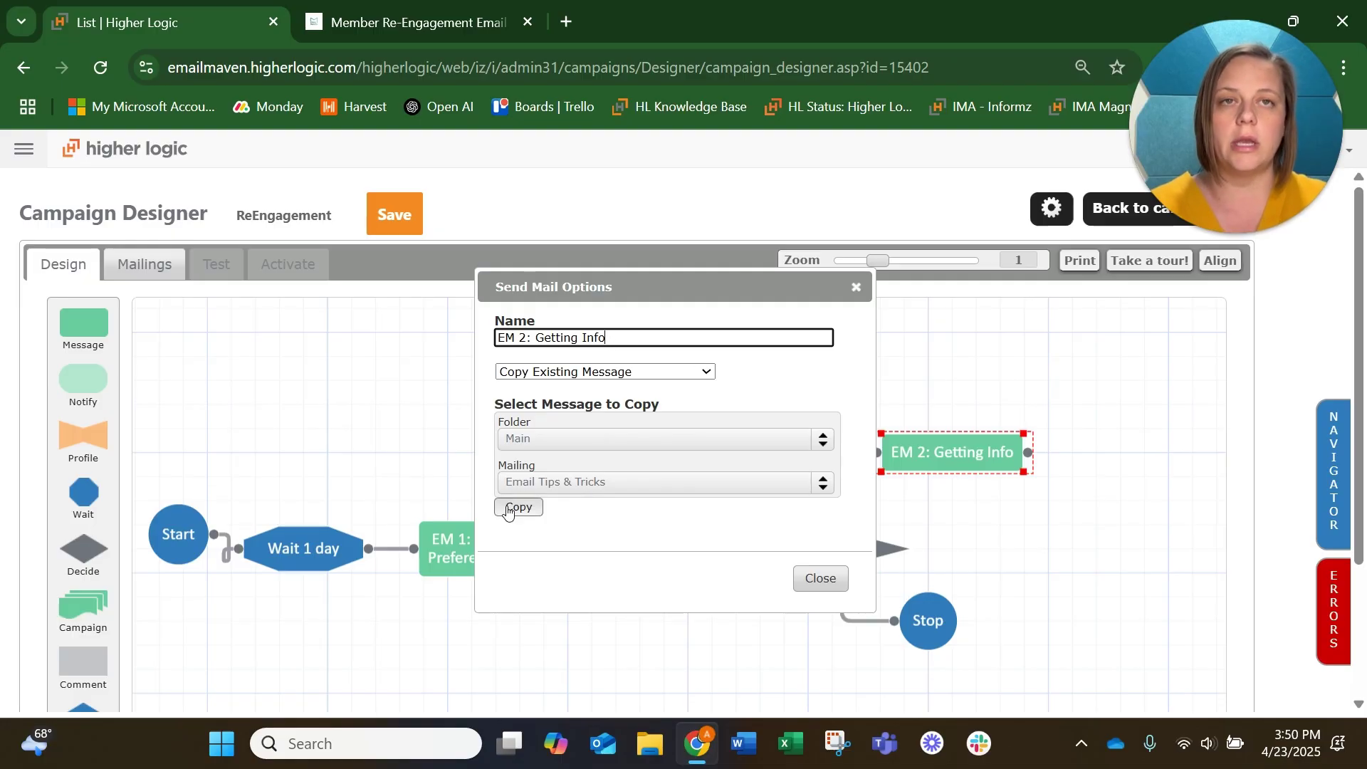
pyautogui.click(832, 584)
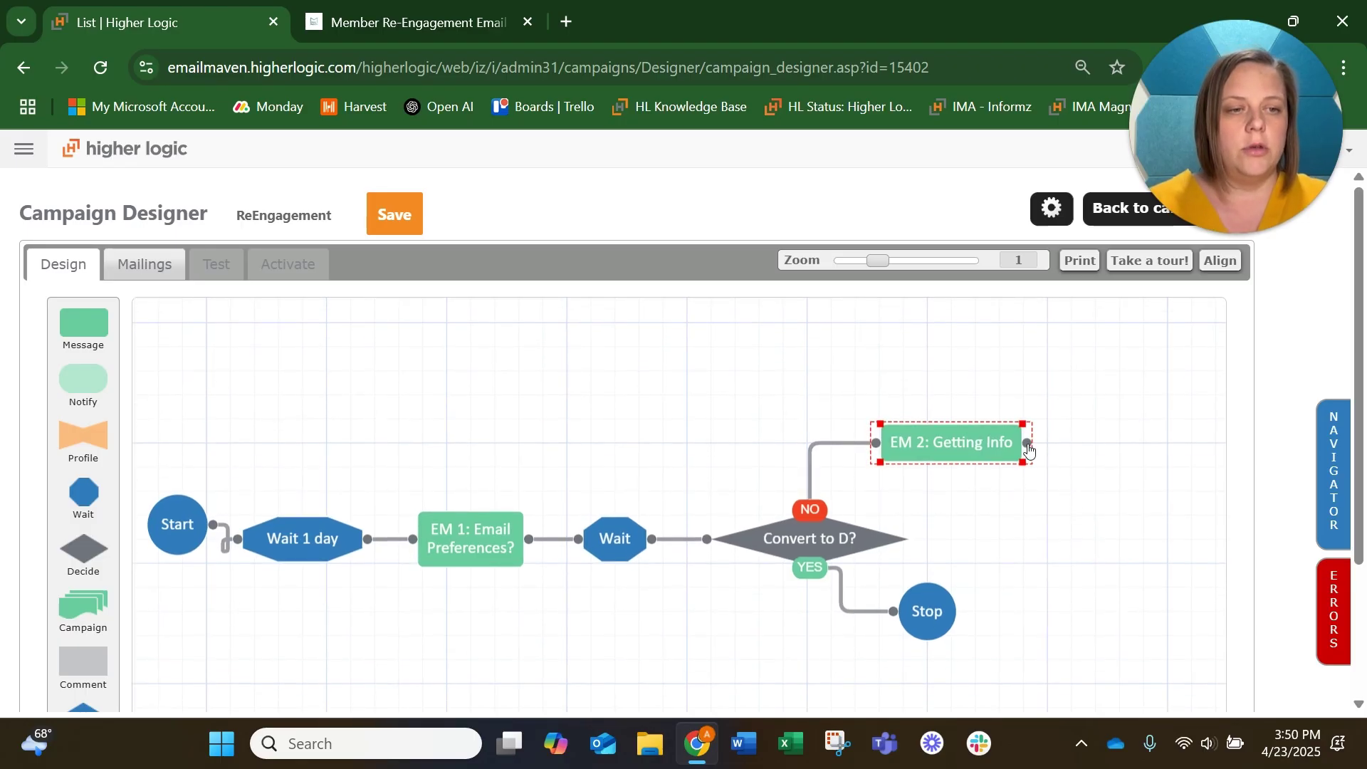
# Rename the Wait step between EM 1 and the decision "Wait 3 Days".
pyautogui.doubleClick(614, 541)
pyautogui.click(612, 311)
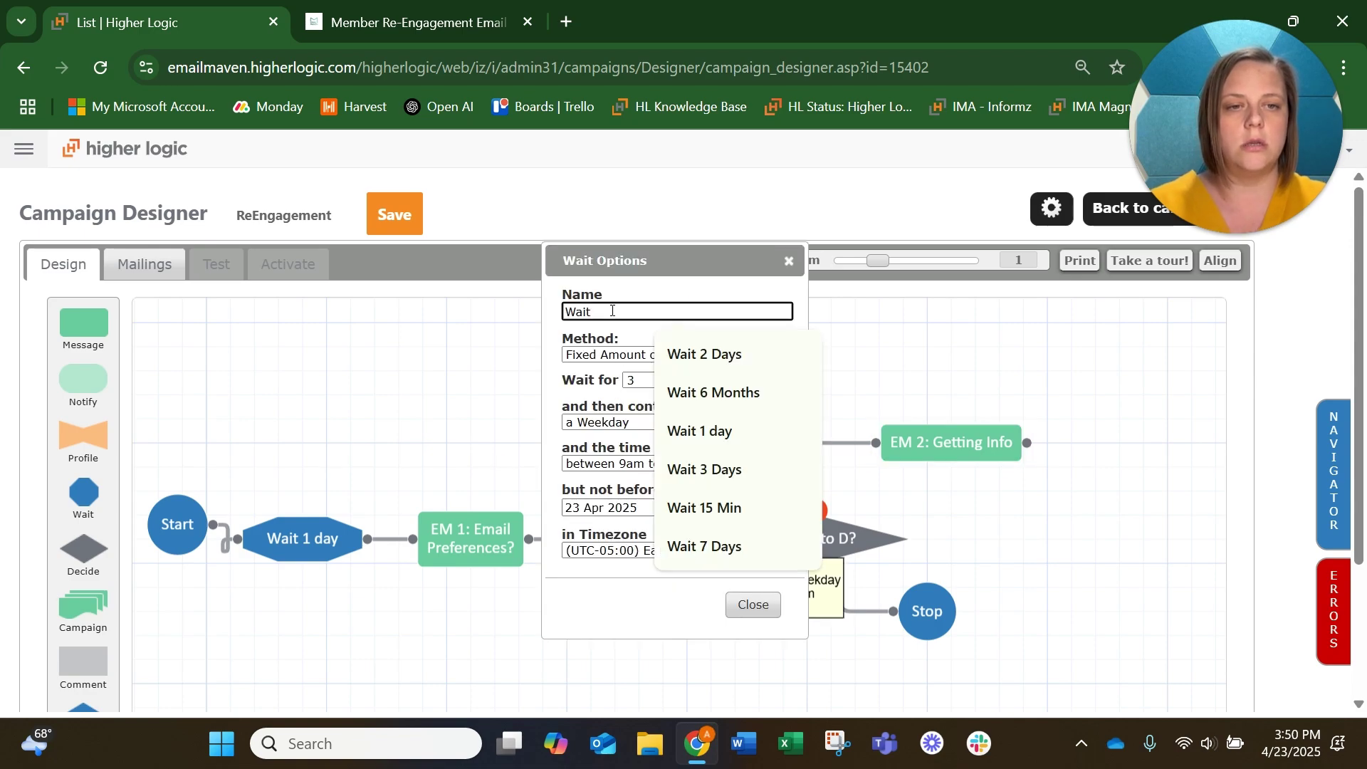
pyautogui.click(704, 469)
pyautogui.click(753, 604)
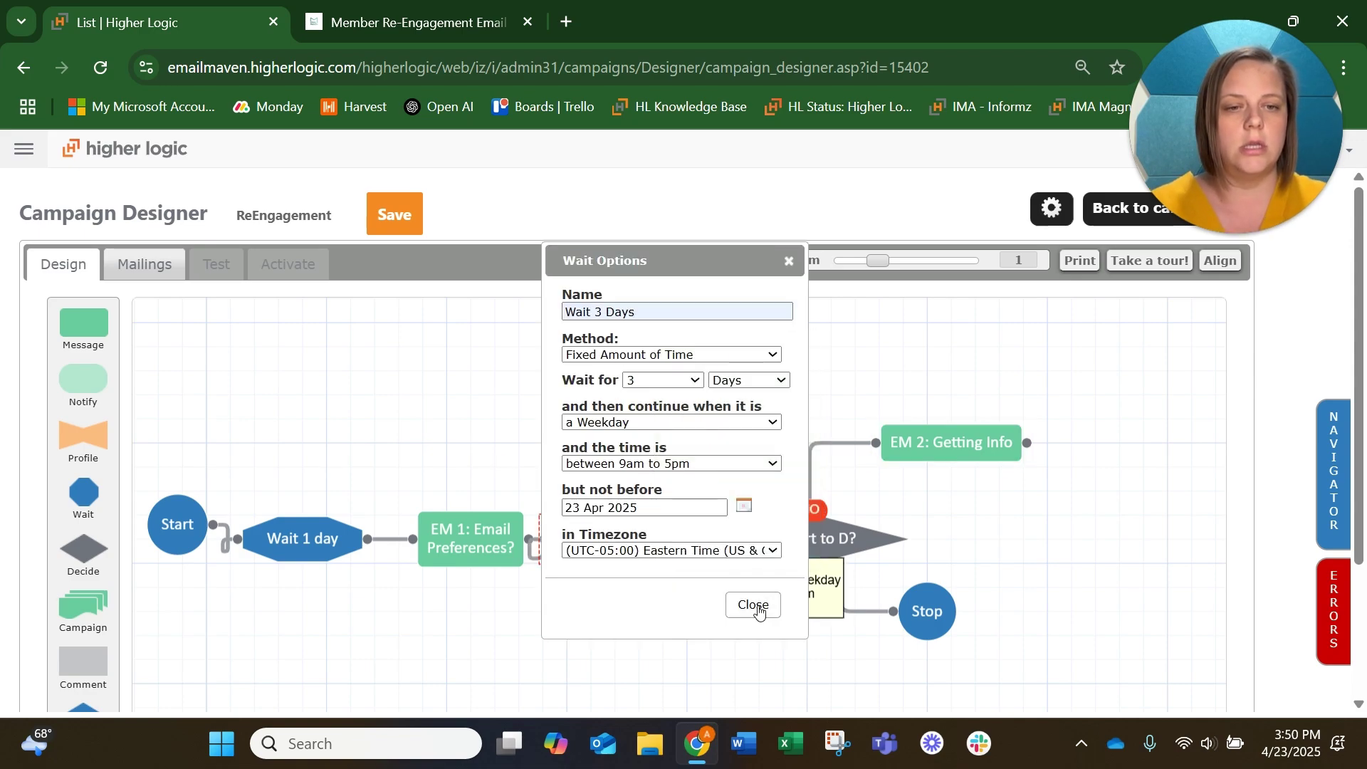
pyautogui.click(755, 605)
# Add a Wait step after "EM 2: Getting Info" and connect the message to it.
pyautogui.moveTo(73, 491); pyautogui.dragTo(1067, 477)
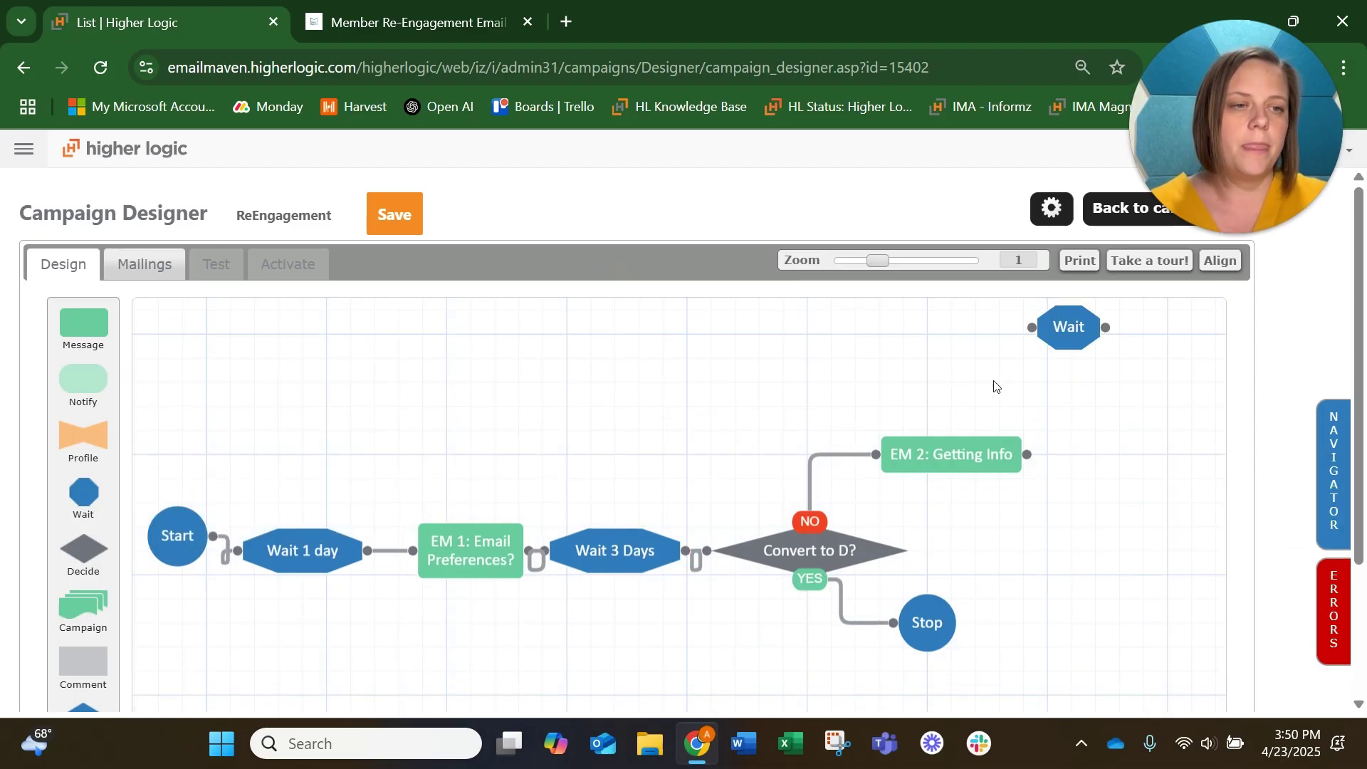
pyautogui.moveTo(1079, 475); pyautogui.dragTo(1100, 454)
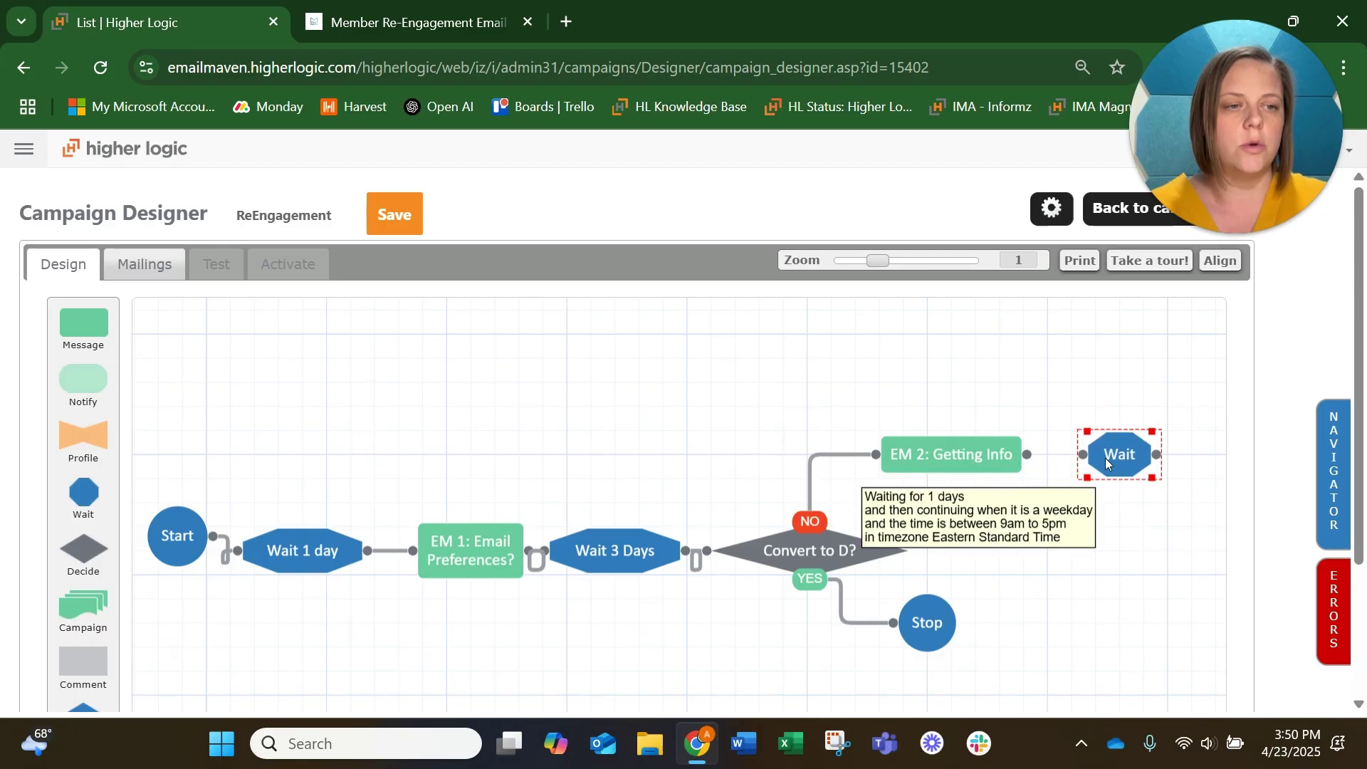
pyautogui.doubleClick(1022, 456)
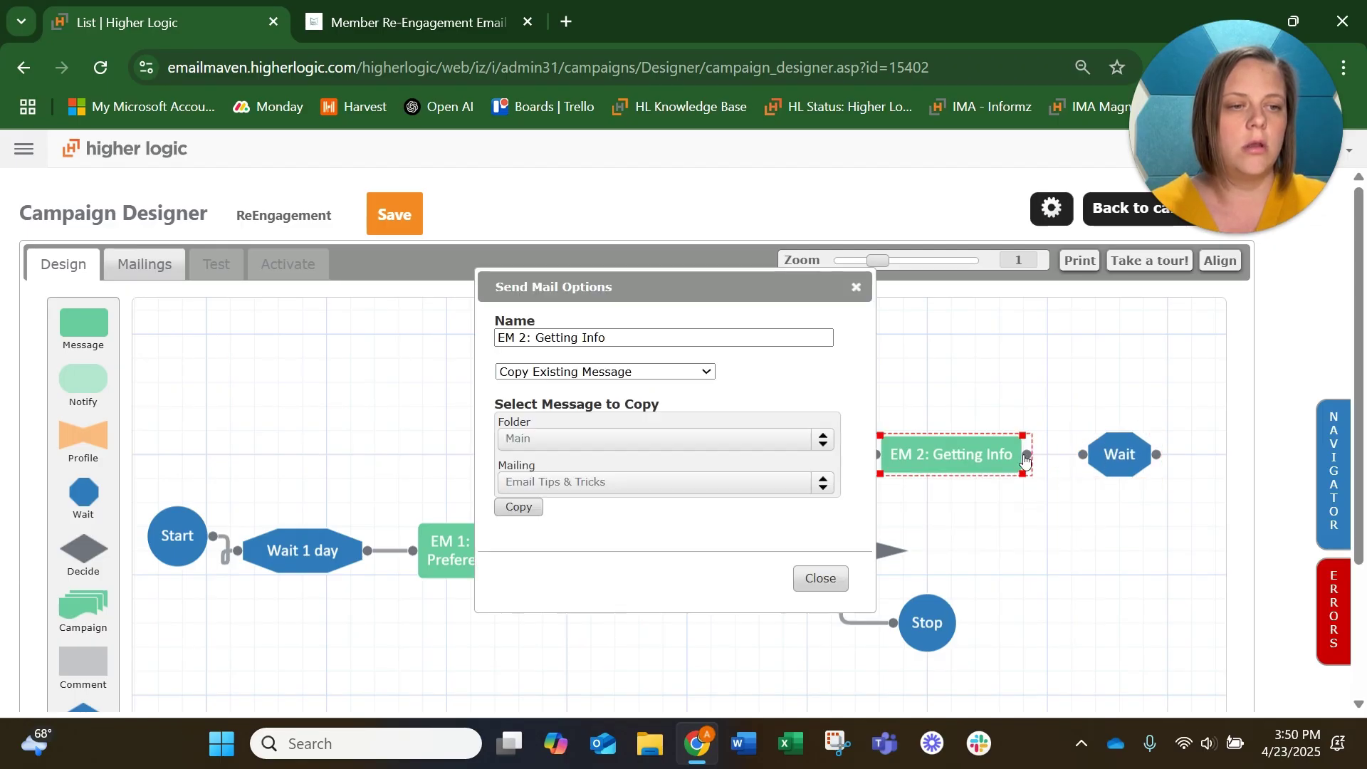
pyautogui.moveTo(1028, 456); pyautogui.dragTo(1098, 459)
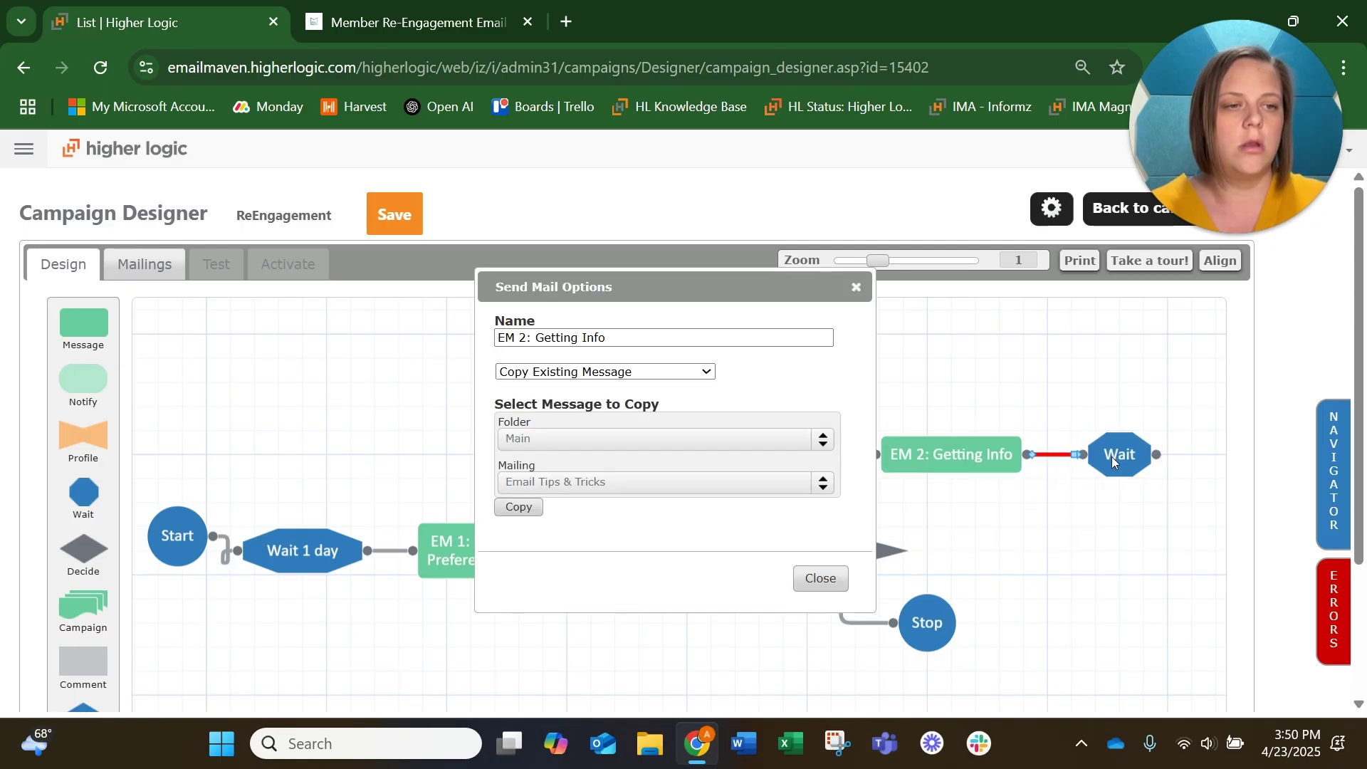
pyautogui.click(819, 577)
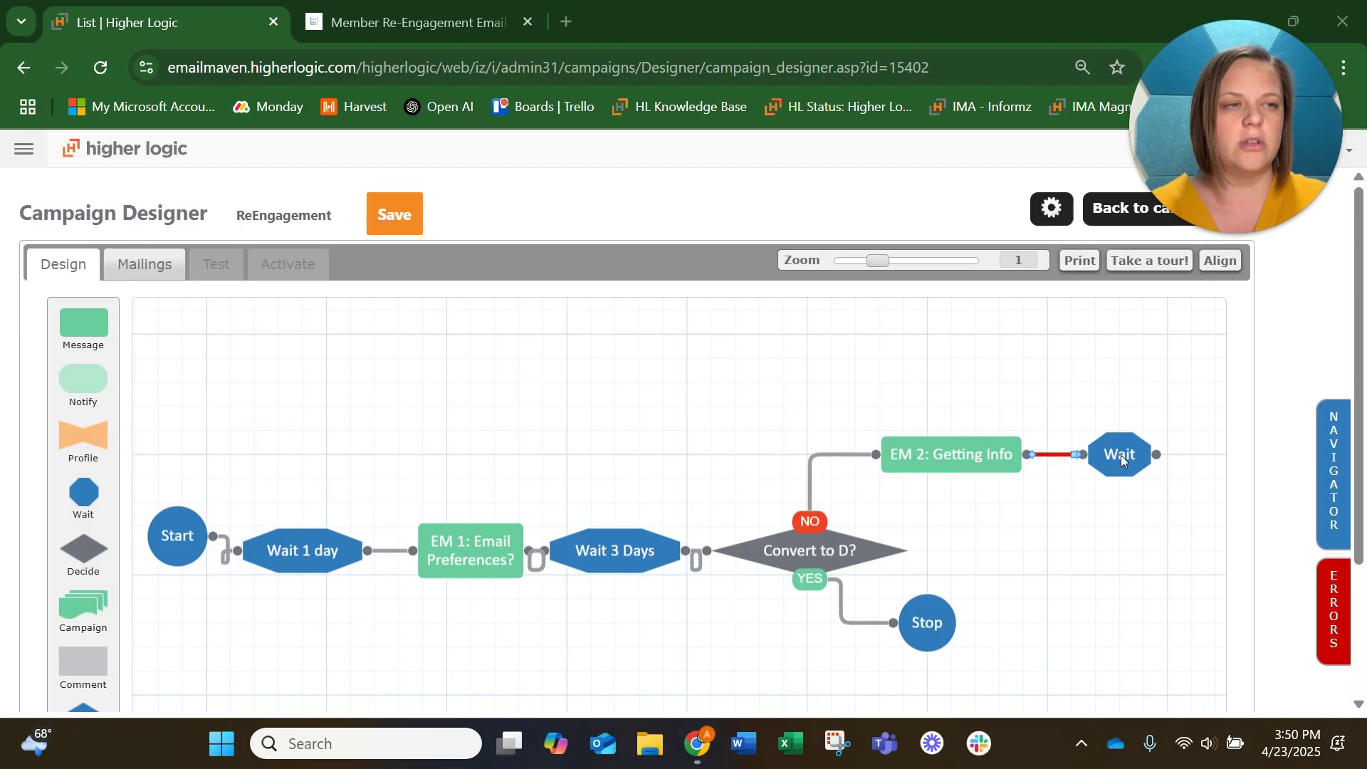
pyautogui.click(1134, 599)
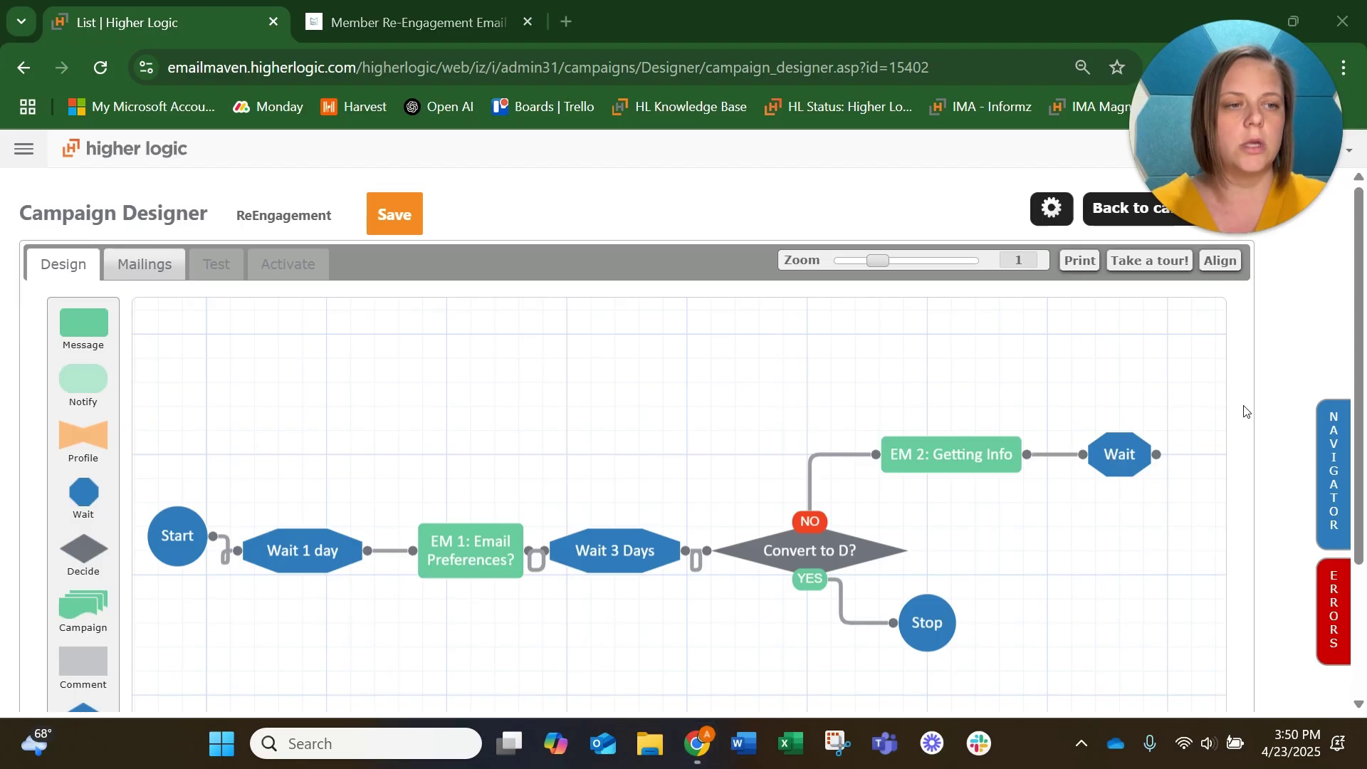
pyautogui.scroll(-1, 1287, 412)
pyautogui.scroll(1, 1284, 410)
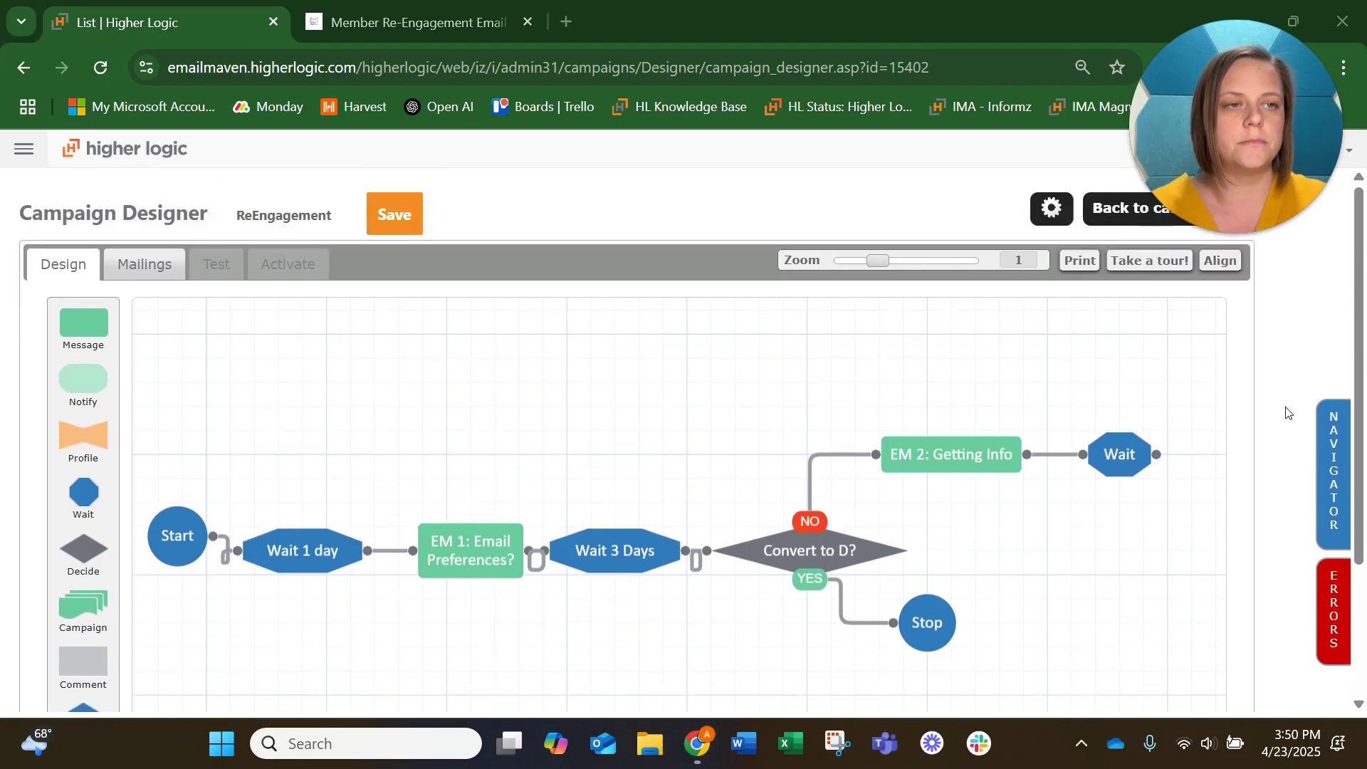
# Name the Wait after EM 2 "Wait 1 Week" and set its fixed duration to 1 week.
pyautogui.doubleClick(1120, 454)
pyautogui.click(646, 311)
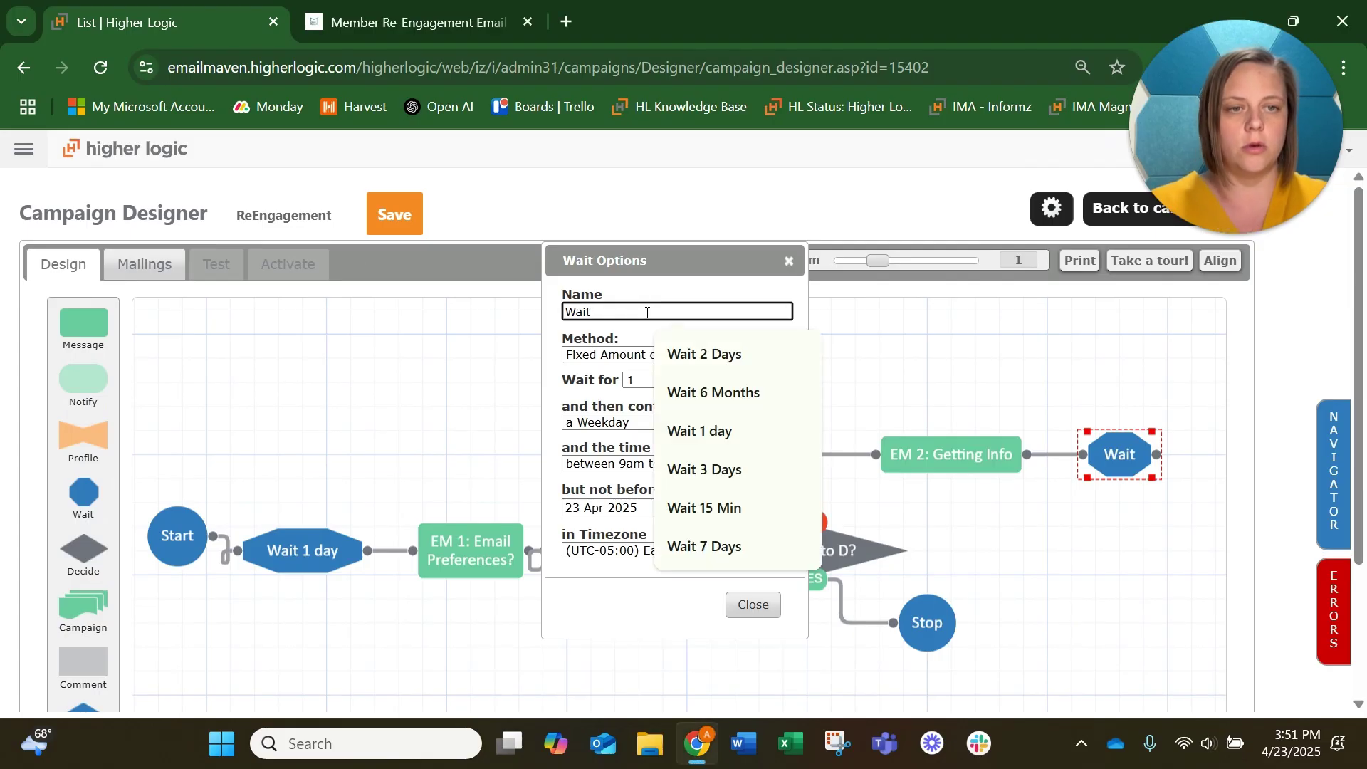
pyautogui.write('1 W')
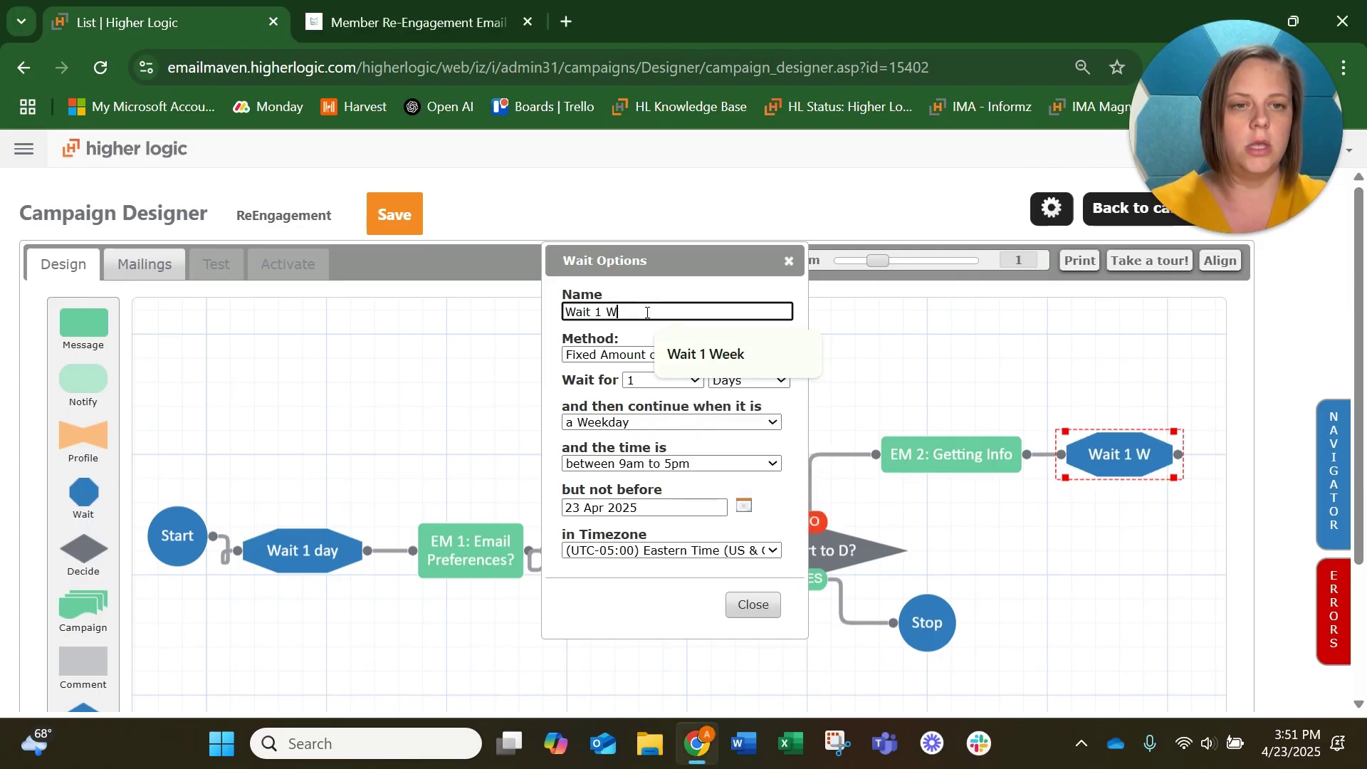
pyautogui.click(677, 358)
pyautogui.click(748, 380)
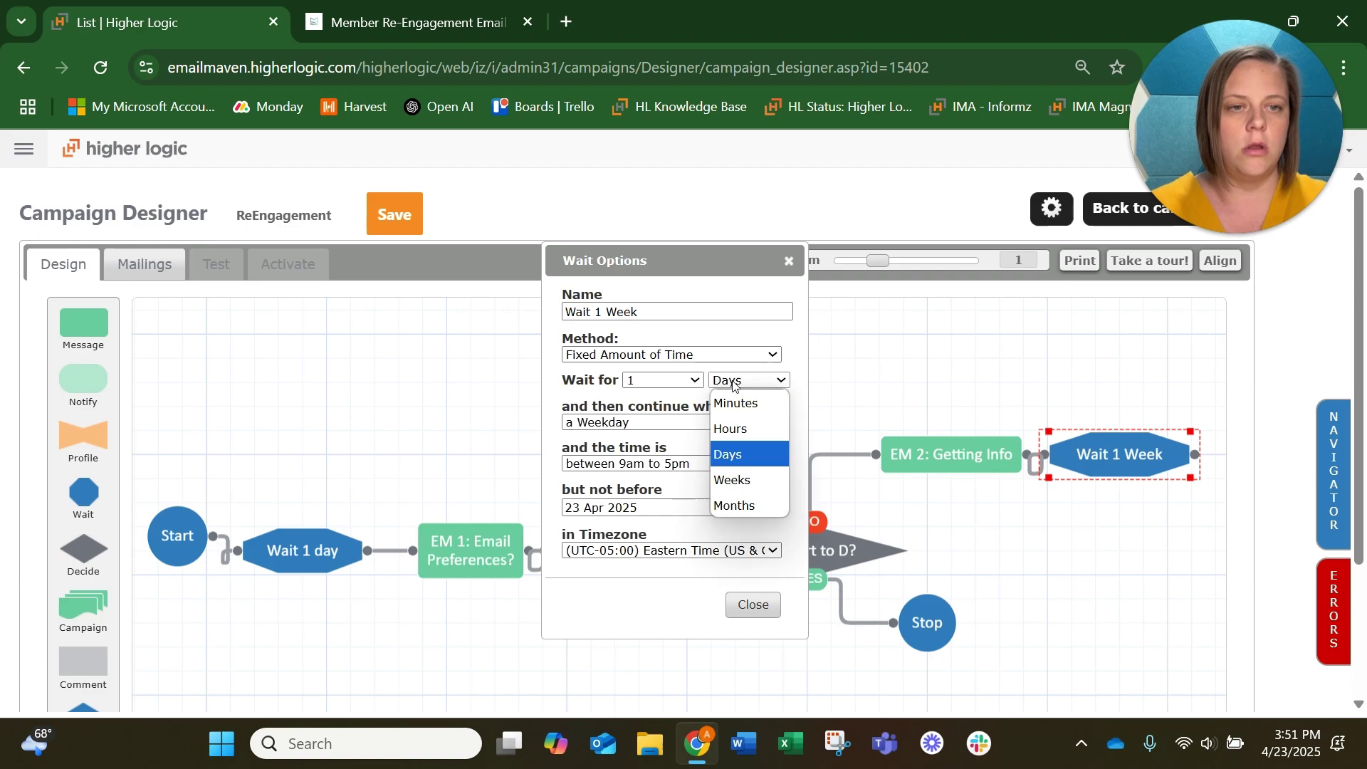
pyautogui.click(746, 479)
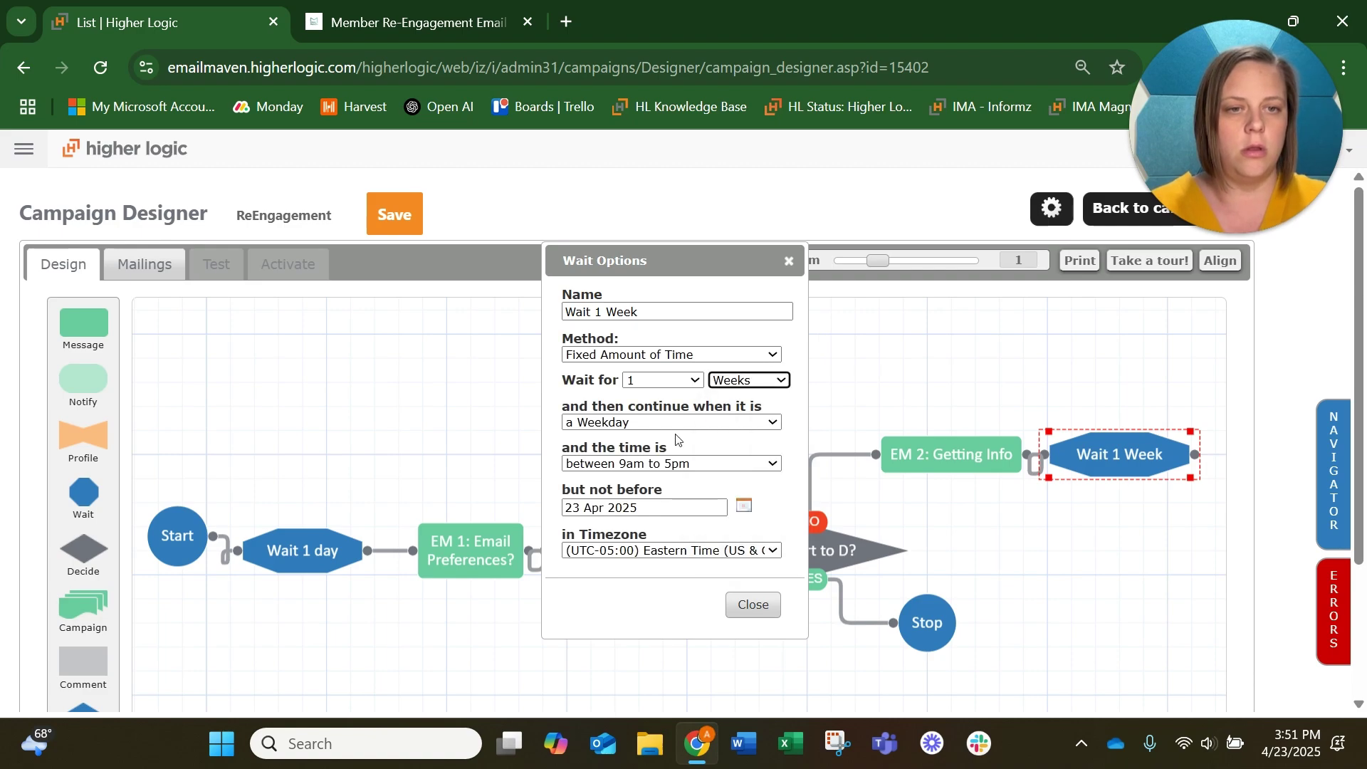
pyautogui.click(756, 610)
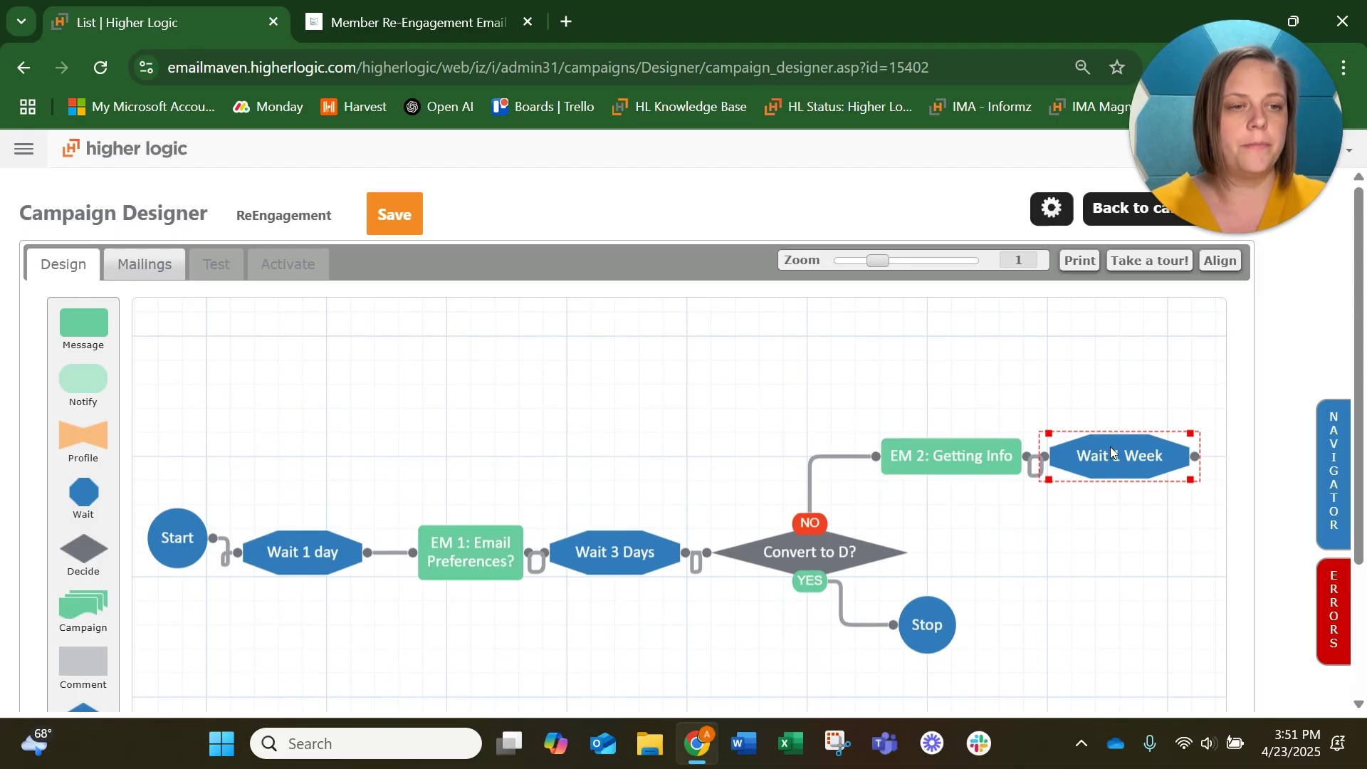
# Space "Wait 1 Week" away from EM 2, add a Decide step after it, and connect that Wait to the Decide step.
pyautogui.moveTo(1110, 450); pyautogui.dragTo(1164, 447)
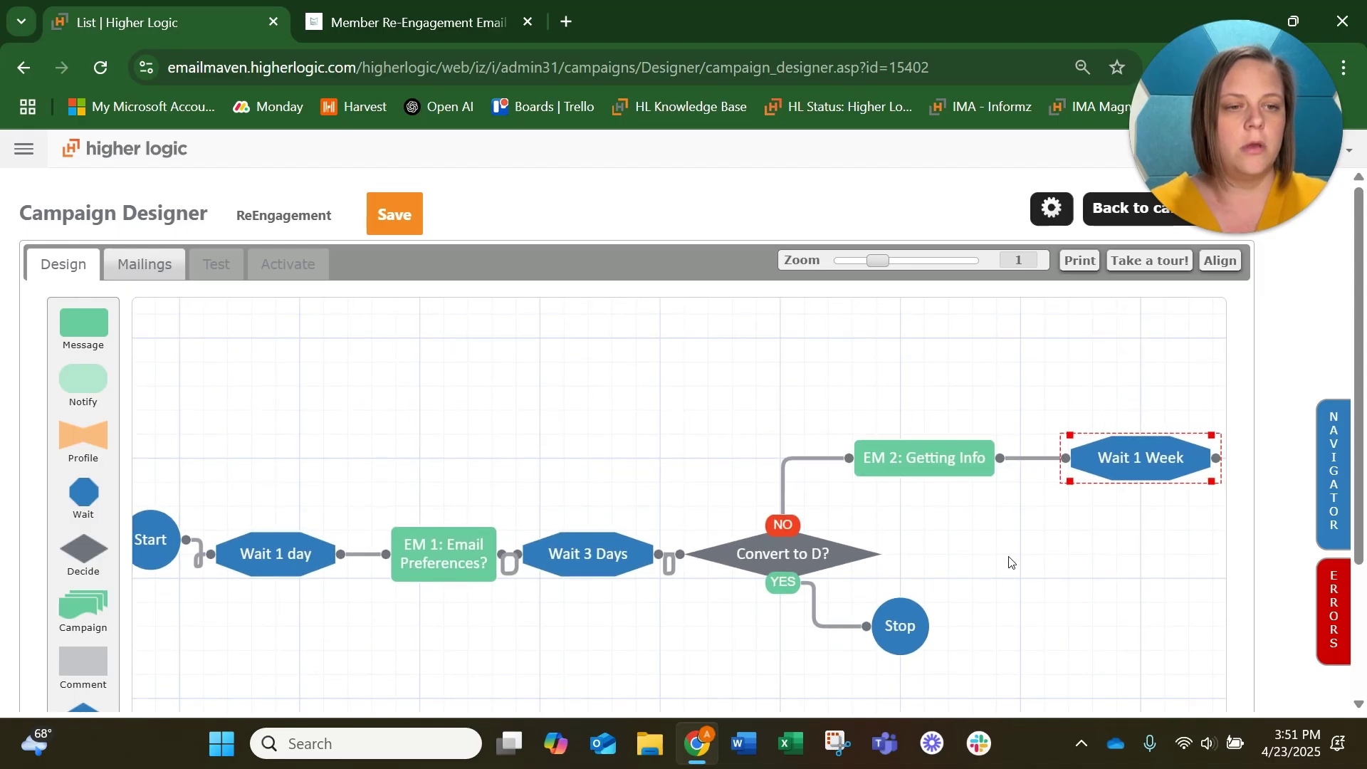
pyautogui.moveTo(81, 562); pyautogui.dragTo(1122, 533)
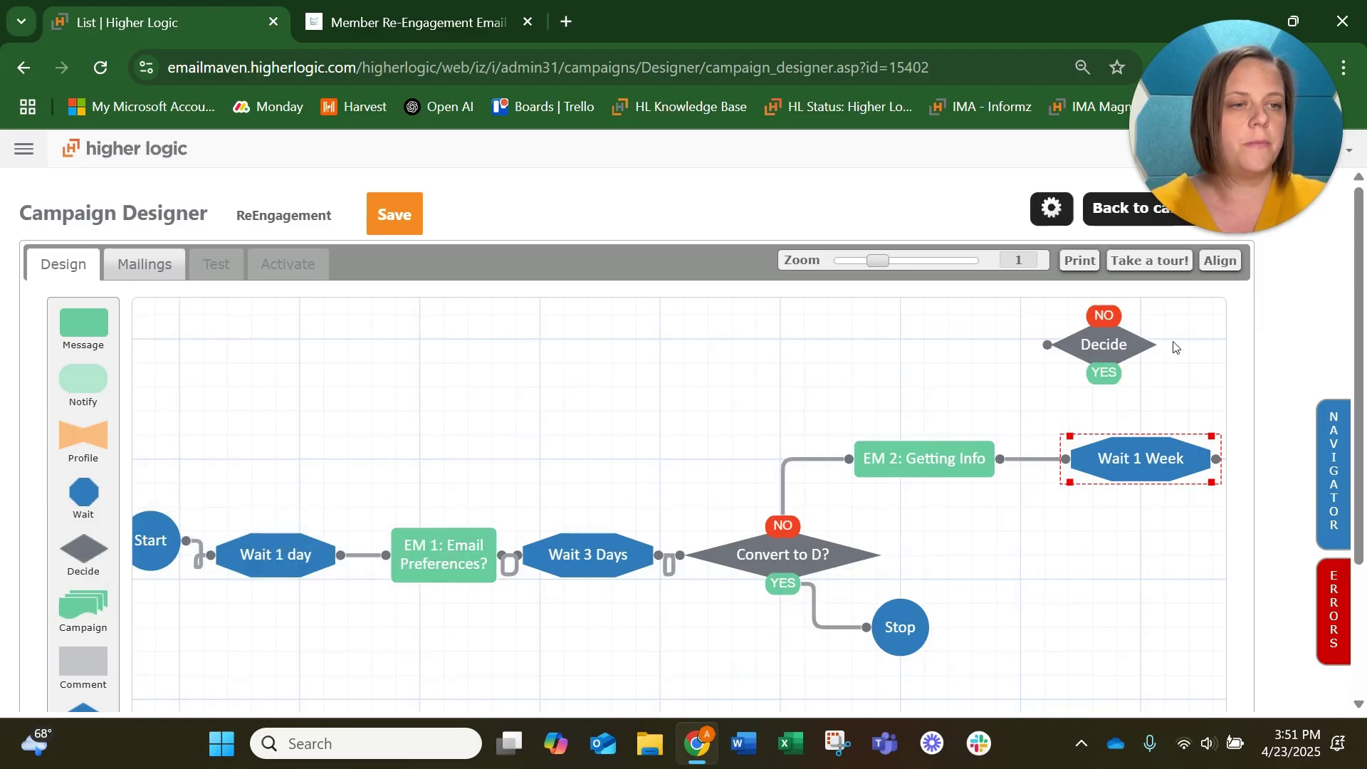
pyautogui.moveTo(1082, 344); pyautogui.dragTo(1270, 442)
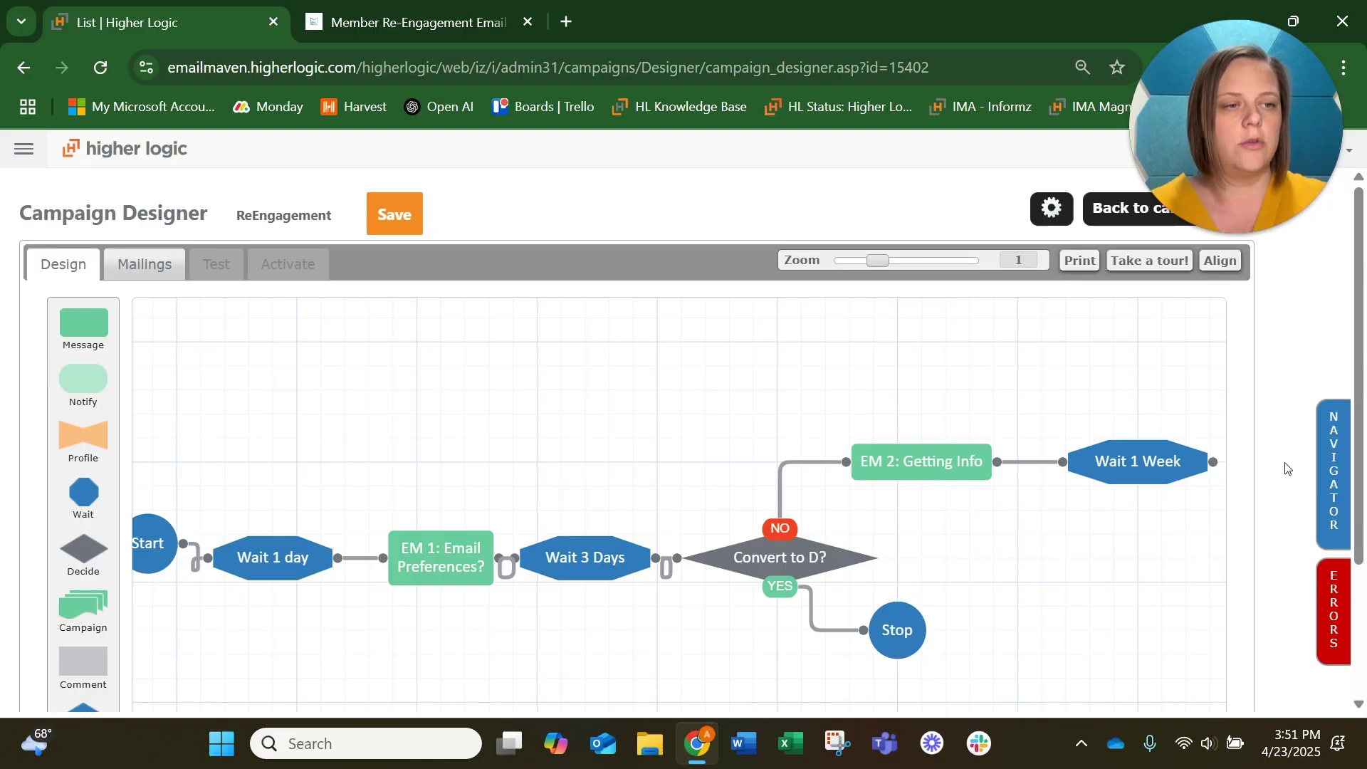
pyautogui.moveTo(1169, 527); pyautogui.dragTo(852, 498)
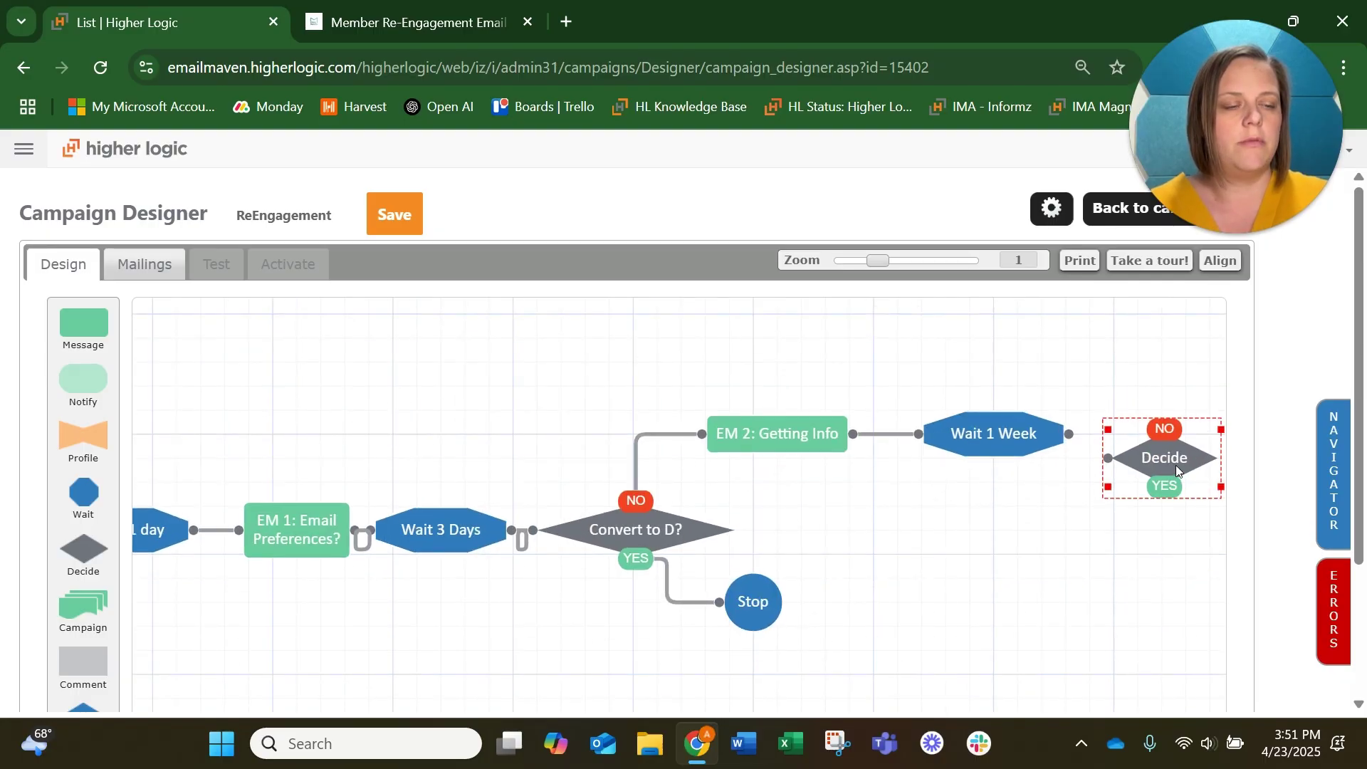
pyautogui.moveTo(1163, 461); pyautogui.dragTo(1068, 437)
pyautogui.moveTo(972, 441); pyautogui.dragTo(1112, 443)
# Rename the Decide step after "Wait 1 Week" as "Convert to D?".
pyautogui.doubleClick(1168, 444)
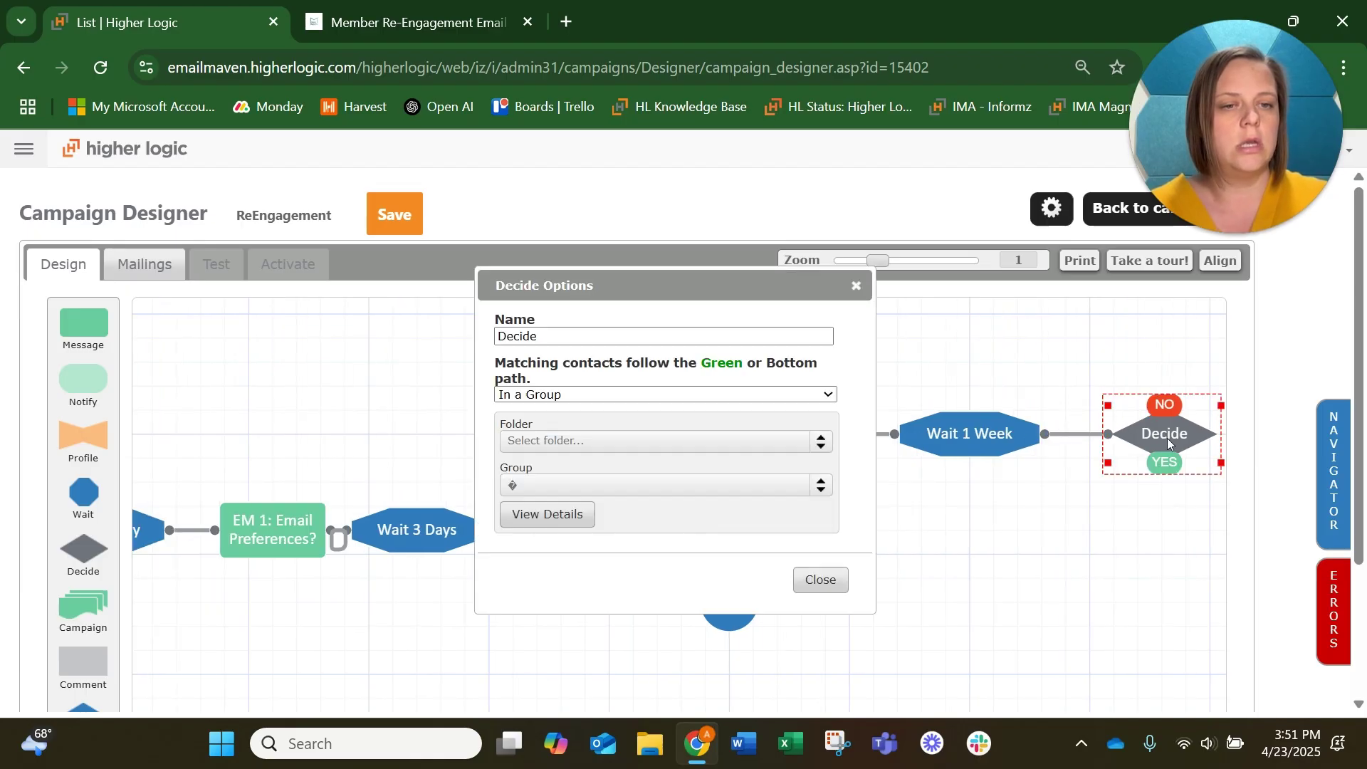
pyautogui.doubleClick(608, 338)
pyautogui.write('Con')
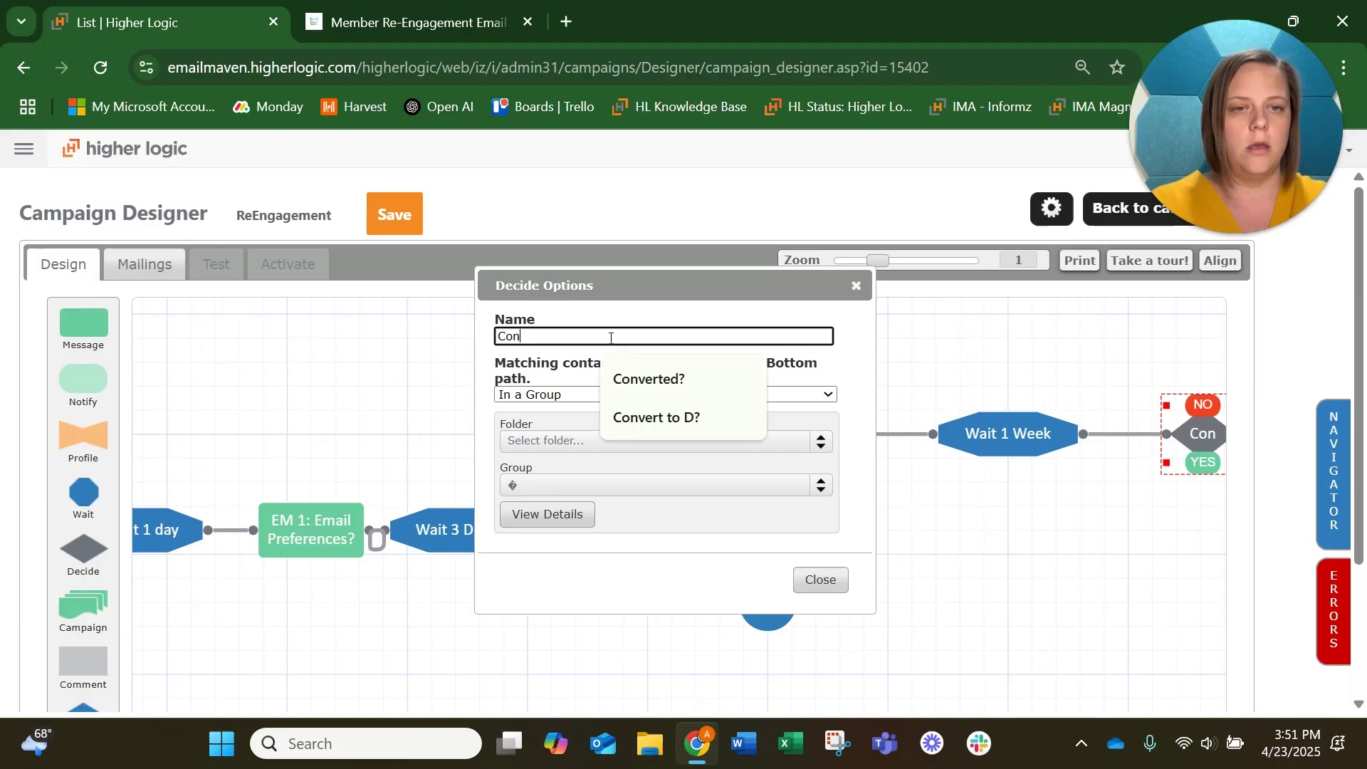
pyautogui.click(656, 416)
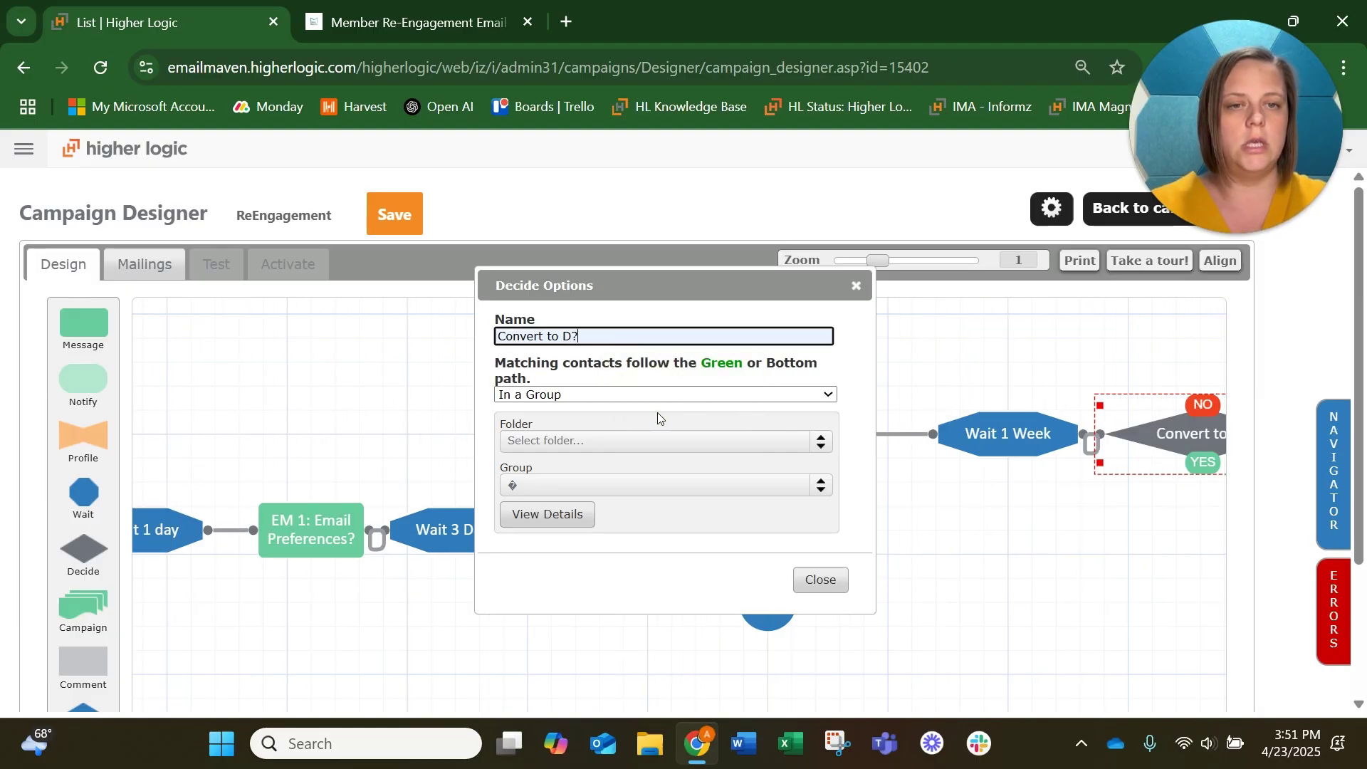
# Set the second "Convert to D?" decision to match contacts in the group Engagement Score: D from the Engagement Score folder.
pyautogui.click(662, 441)
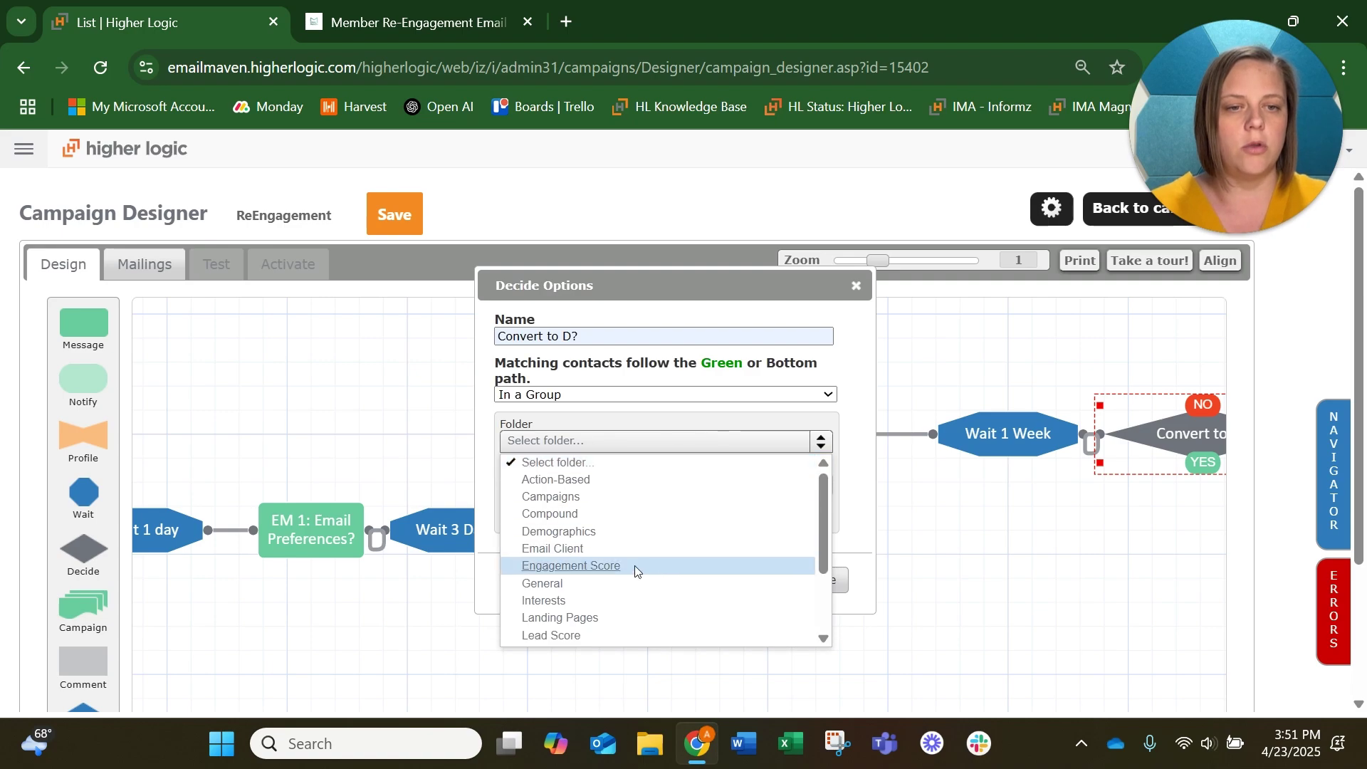
pyautogui.click(612, 565)
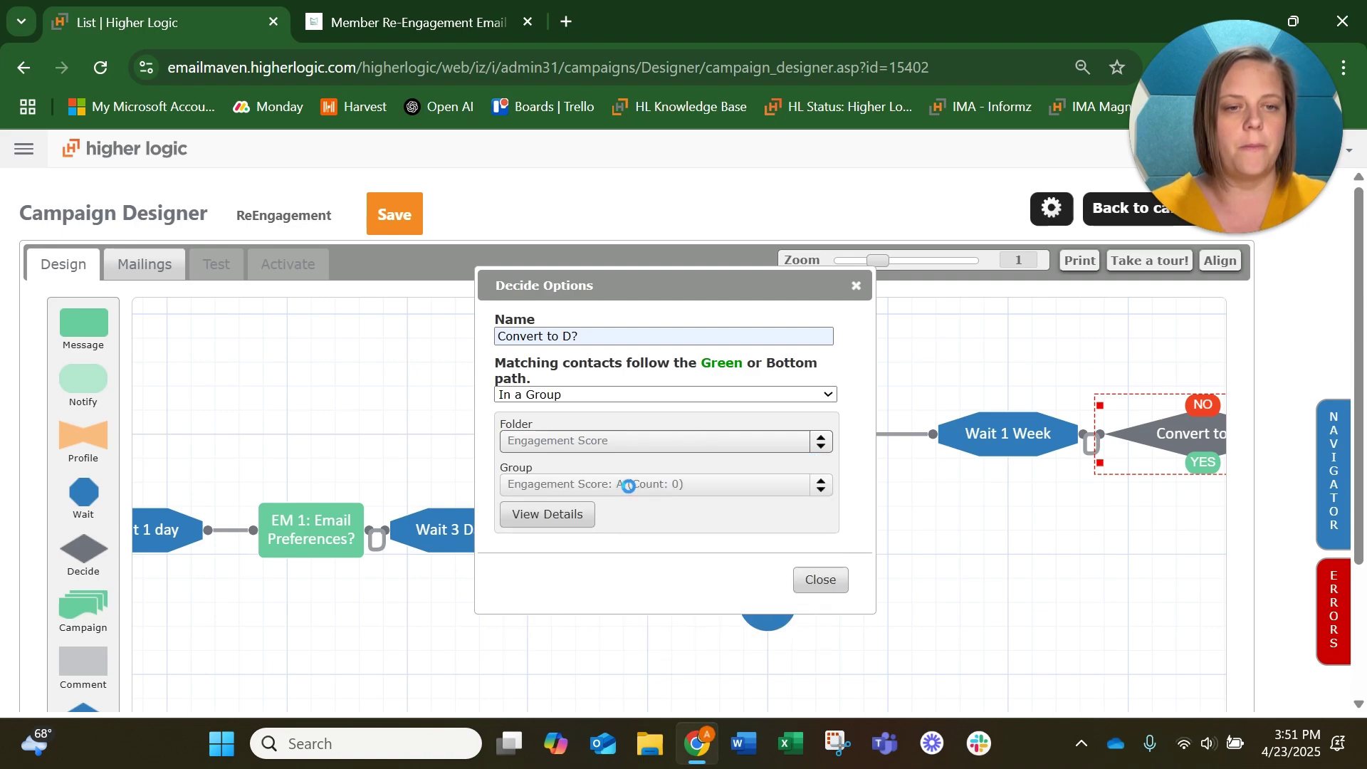
pyautogui.click(628, 487)
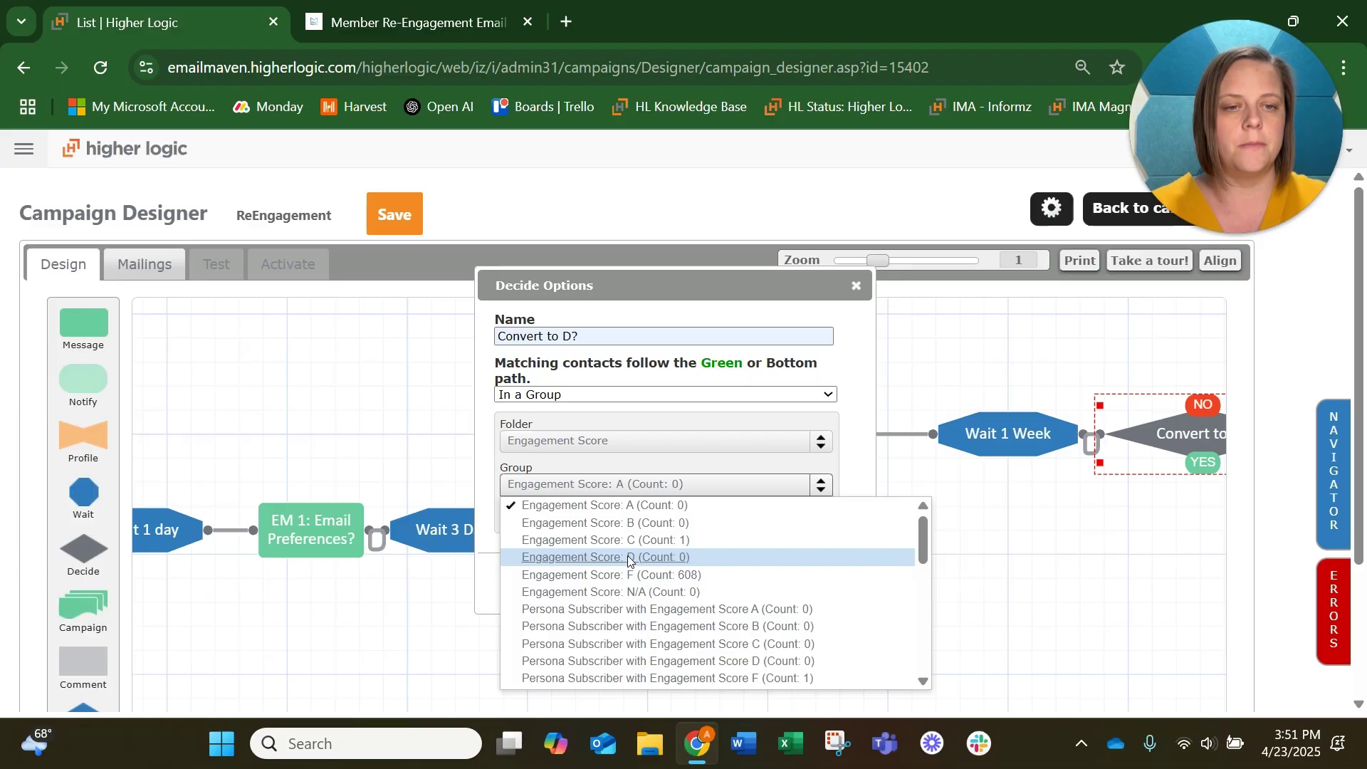
pyautogui.click(684, 556)
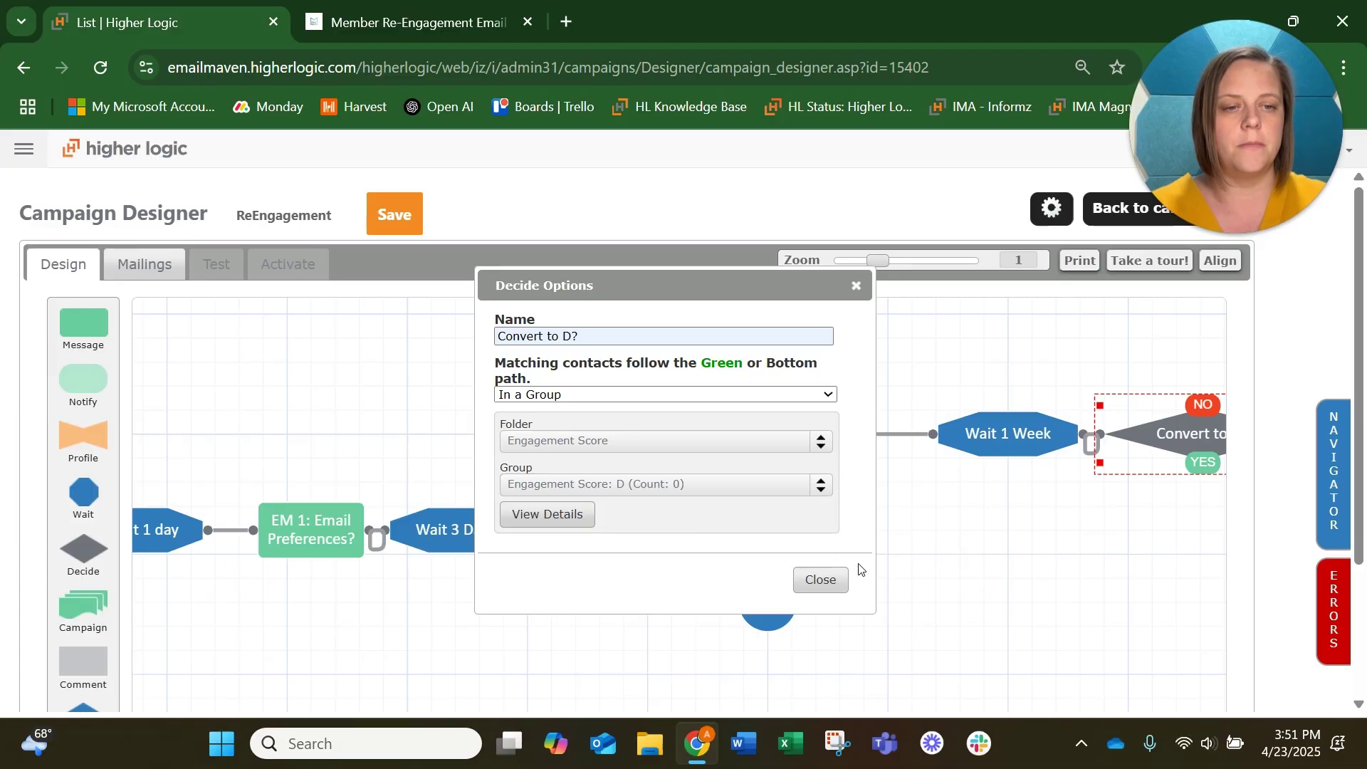
pyautogui.click(821, 580)
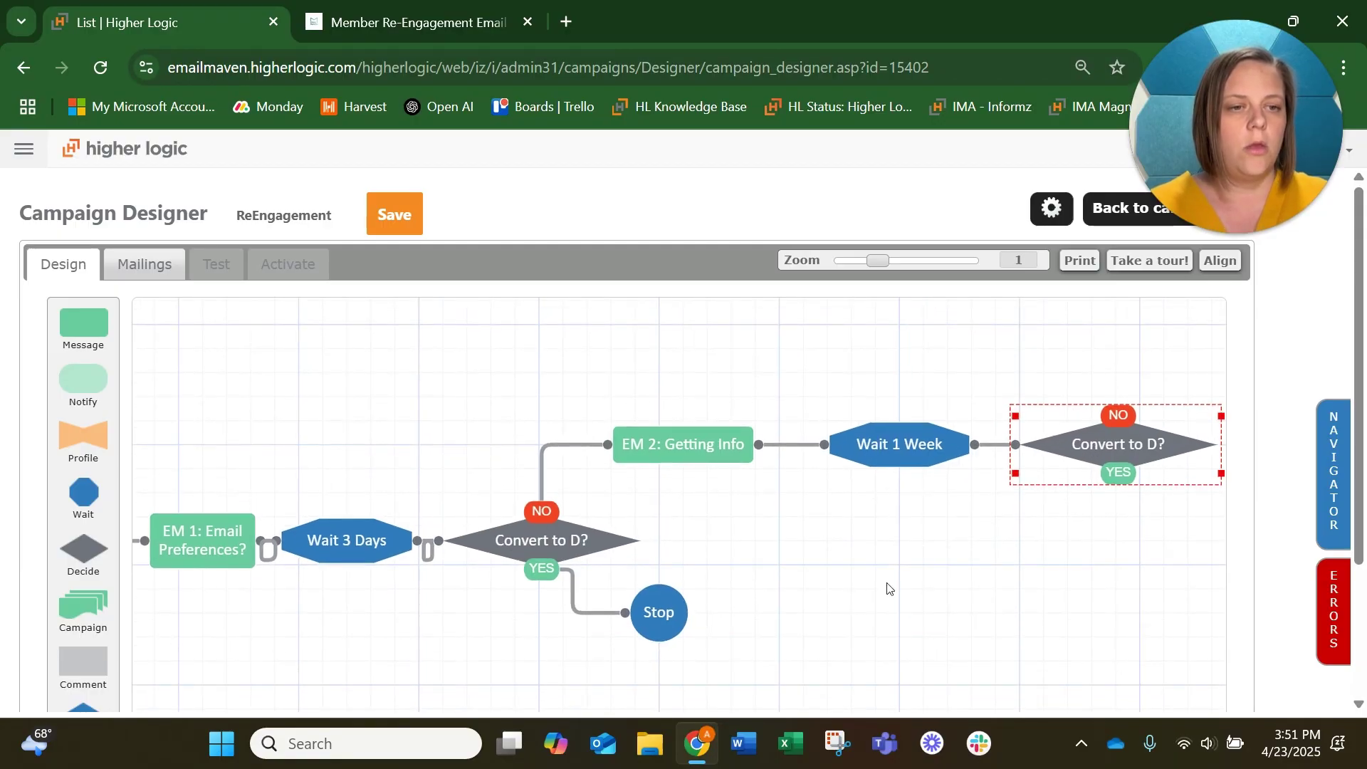
pyautogui.scroll(-1, 86, 508)
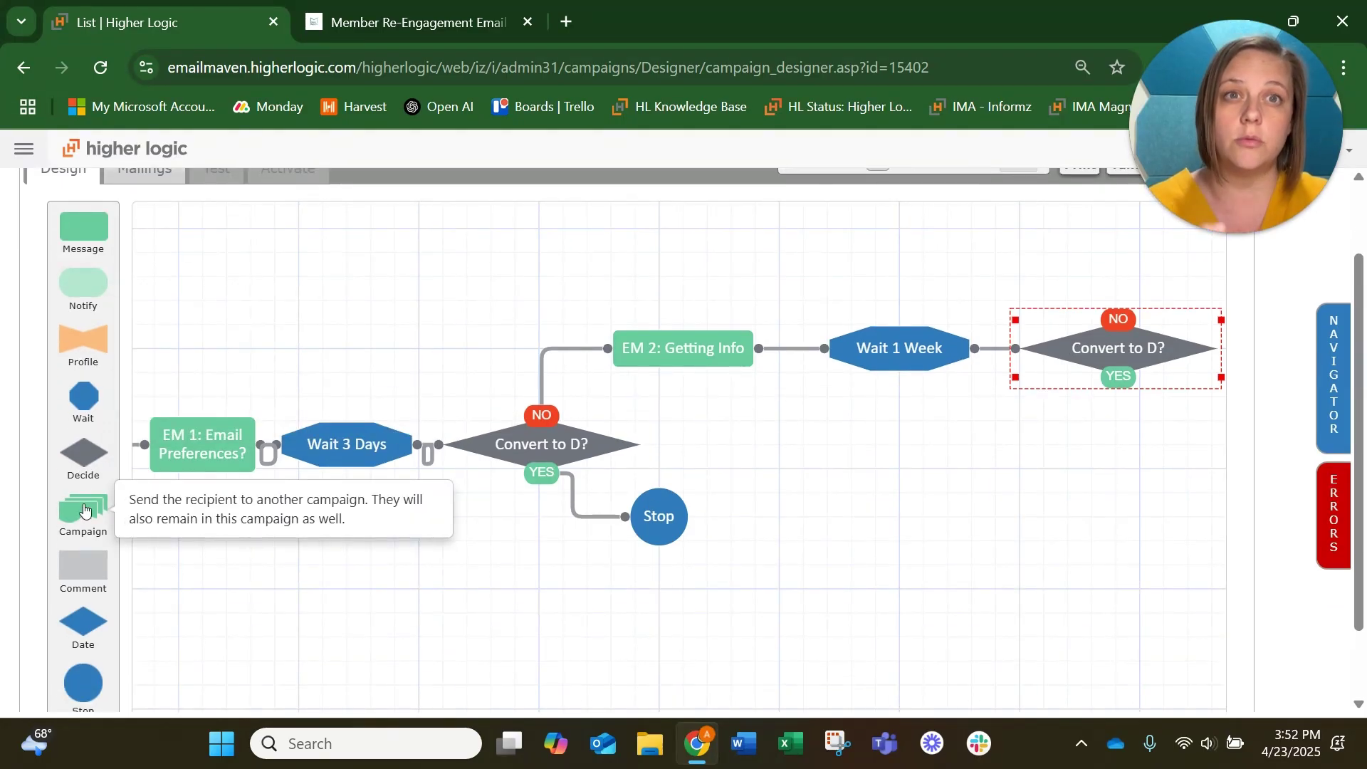
# Add a Stop step above the second "Convert to D?" decision and connect the decision's NO branch to it.
pyautogui.scroll(-1, 85, 518)
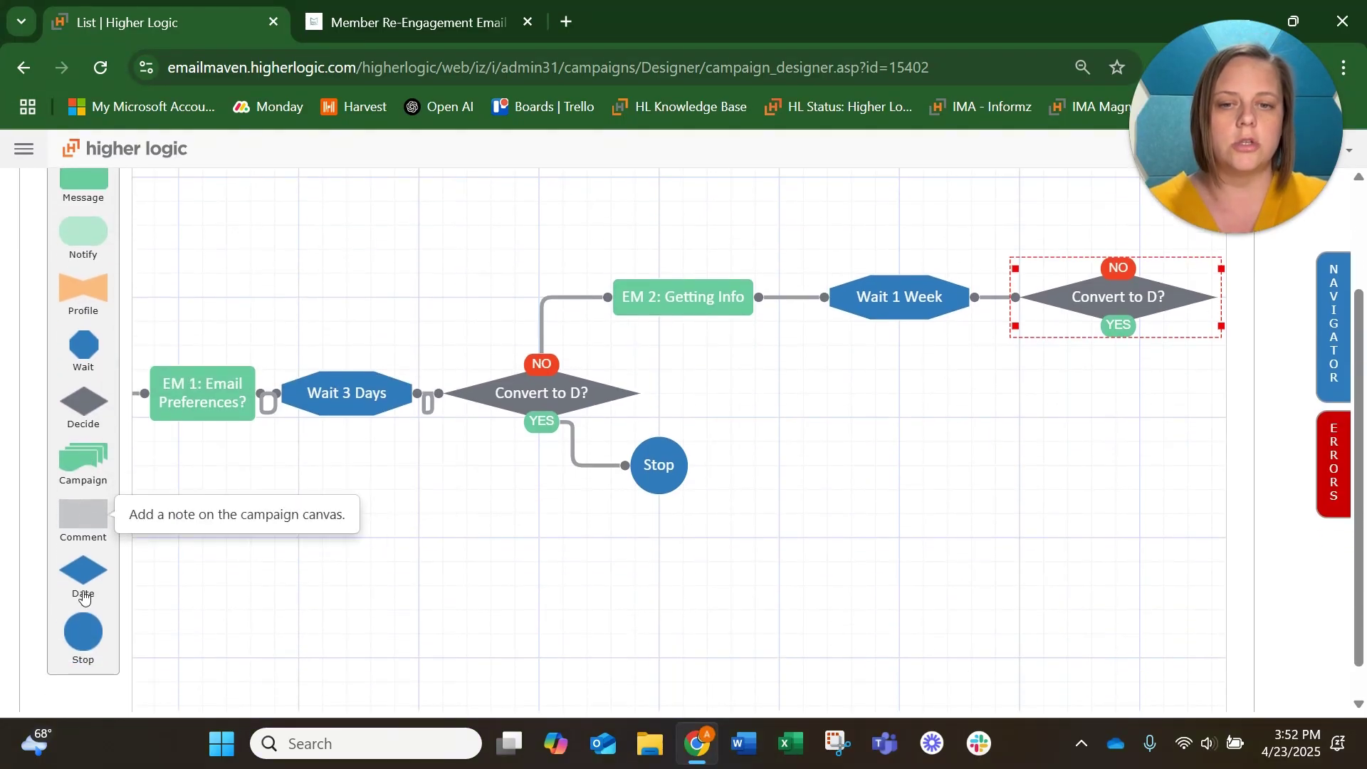
pyautogui.moveTo(82, 631); pyautogui.dragTo(1143, 463)
pyautogui.moveTo(1086, 290); pyautogui.dragTo(1170, 243)
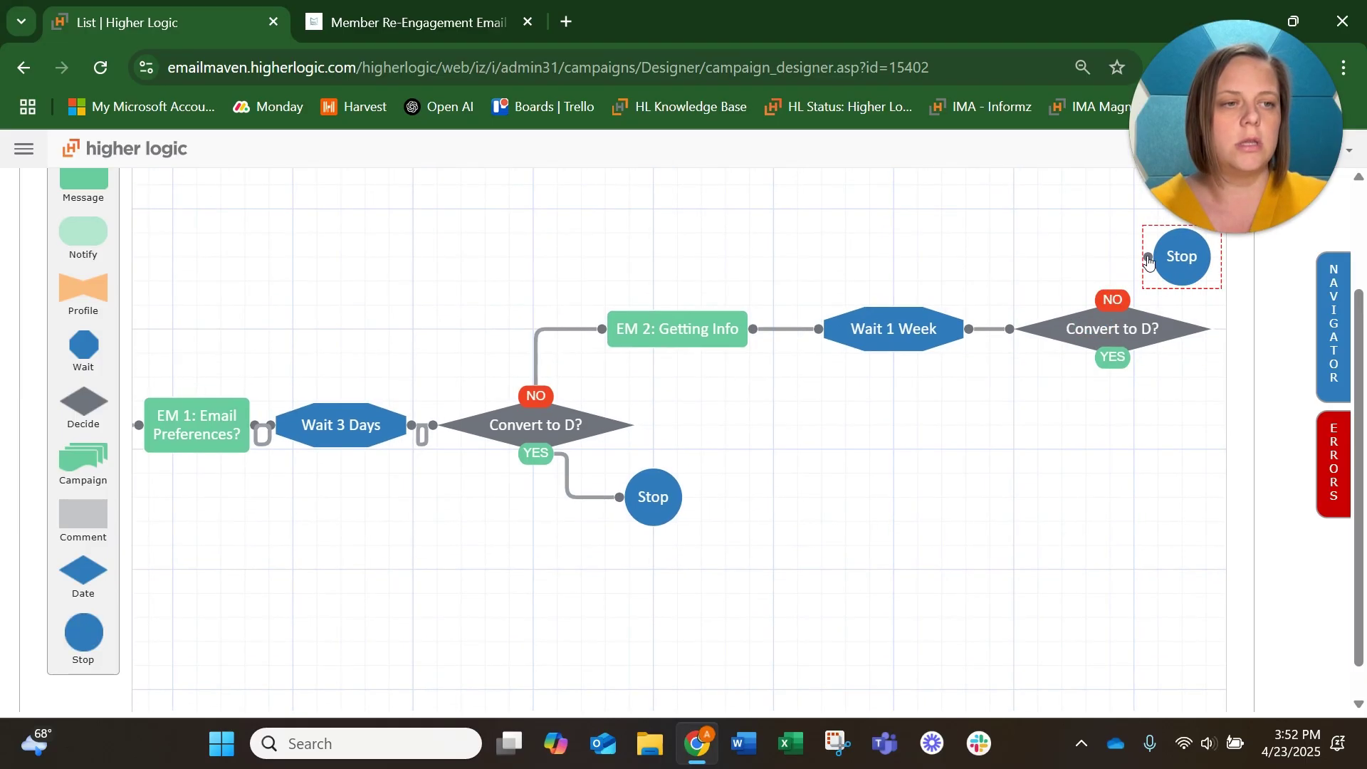
pyautogui.moveTo(1106, 278); pyautogui.dragTo(1165, 258)
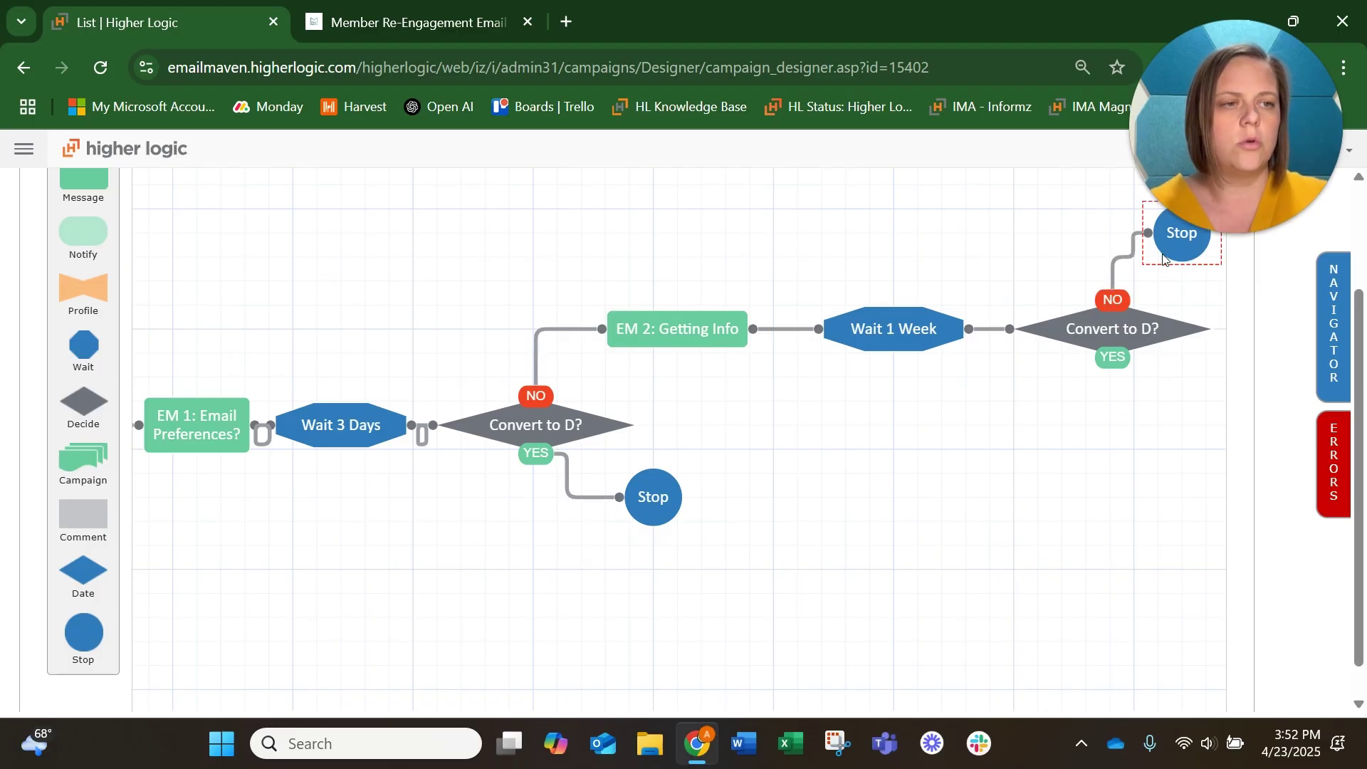
# Delete the NO connection to the new Stop, move that Stop below the decision, and connect the YES branch to it.
pyautogui.click(1128, 260)
pyautogui.press('Delete')
pyautogui.moveTo(1181, 256)
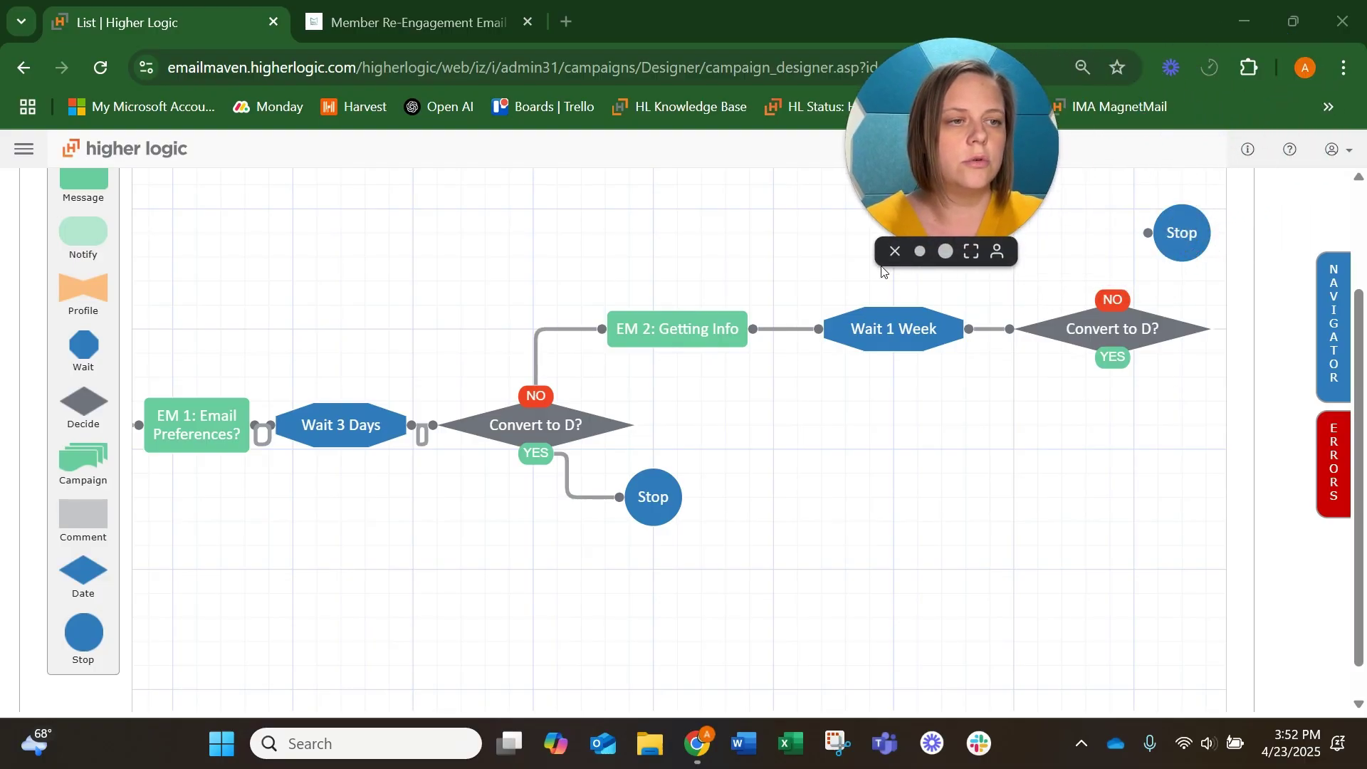
pyautogui.moveTo(1181, 242); pyautogui.dragTo(1126, 427)
pyautogui.click(1127, 429)
pyautogui.moveTo(1113, 366); pyautogui.dragTo(1148, 425)
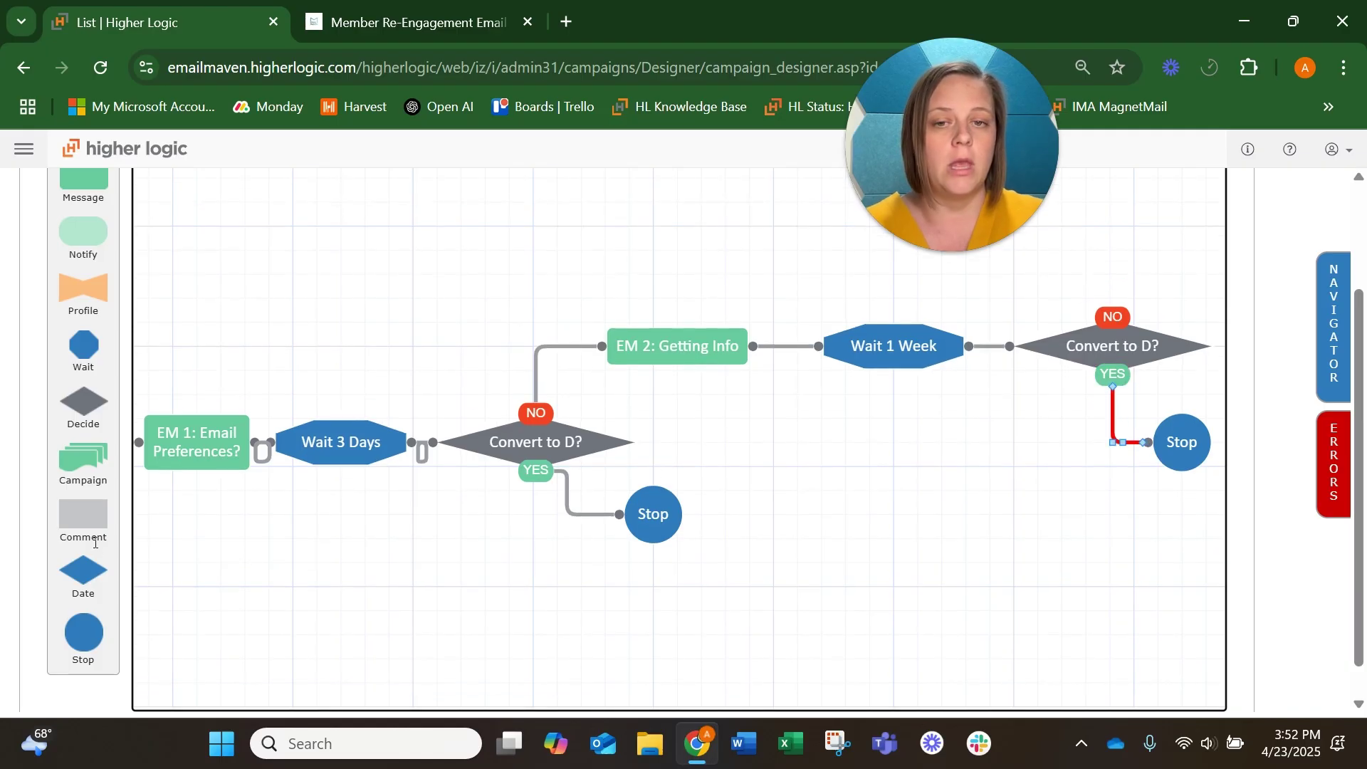
# Add a Message step beyond the second "Convert to D?" decision and connect the NO branch to it.
pyautogui.moveTo(97, 176); pyautogui.dragTo(1216, 350)
pyautogui.moveTo(1190, 198); pyautogui.dragTo(1062, 306)
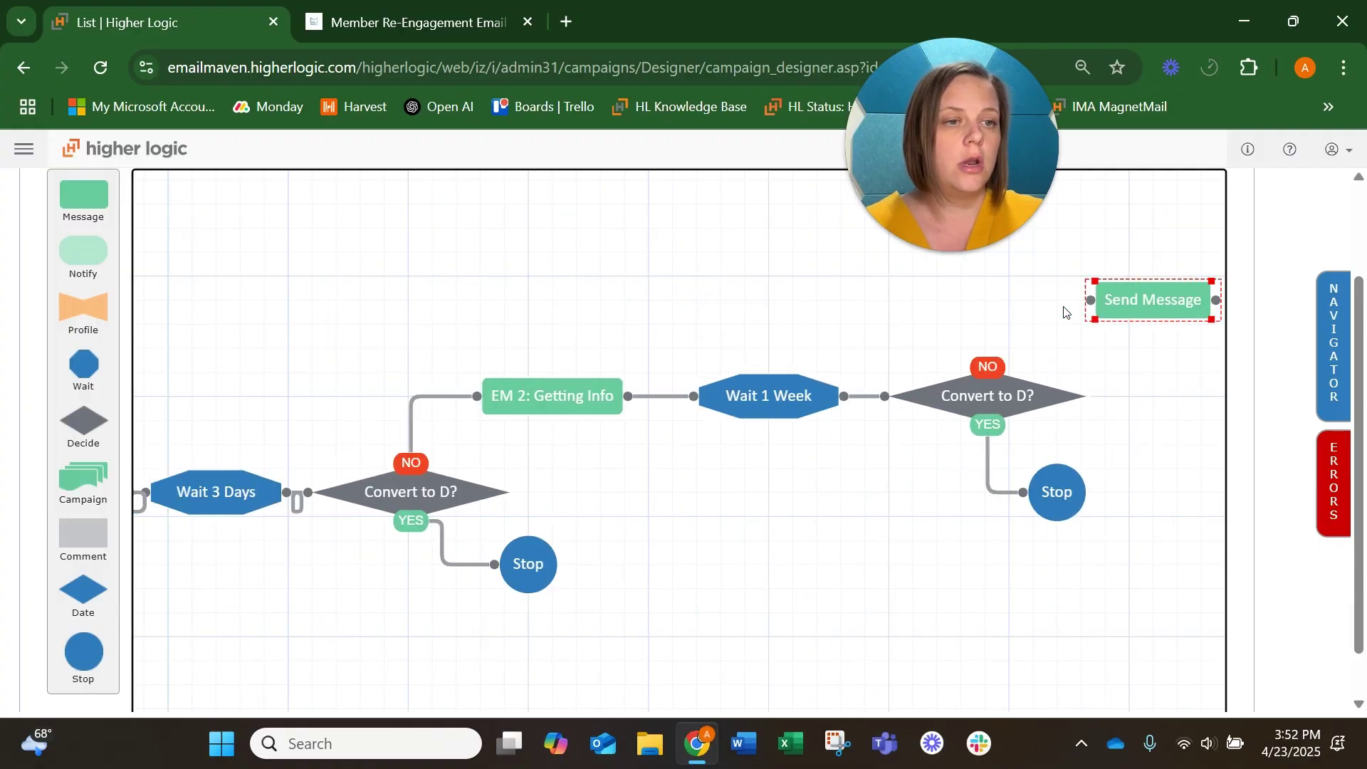
pyautogui.moveTo(986, 366); pyautogui.dragTo(1126, 306)
# Rename the new Send Message step as "EM 3: Survey".
pyautogui.doubleClick(1126, 306)
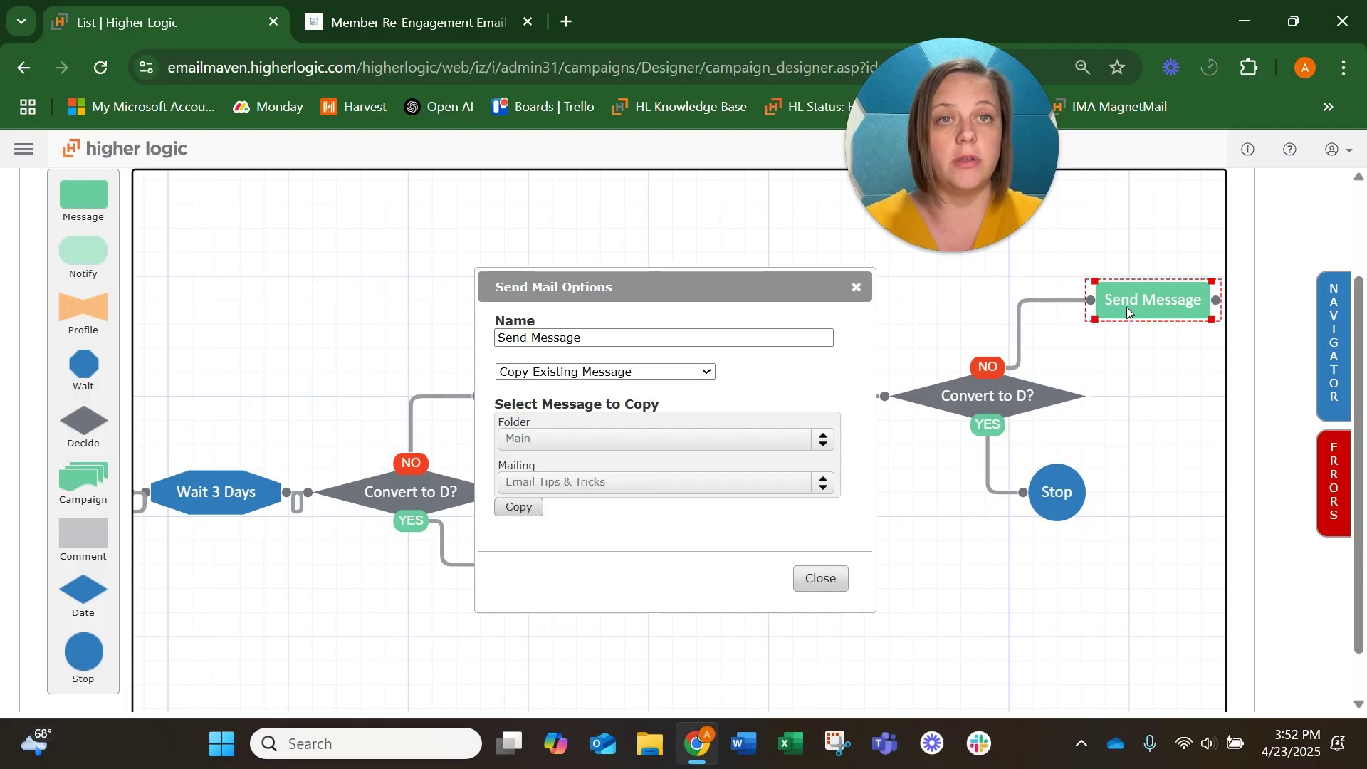
pyautogui.click(558, 355)
pyautogui.tripleClick(558, 339)
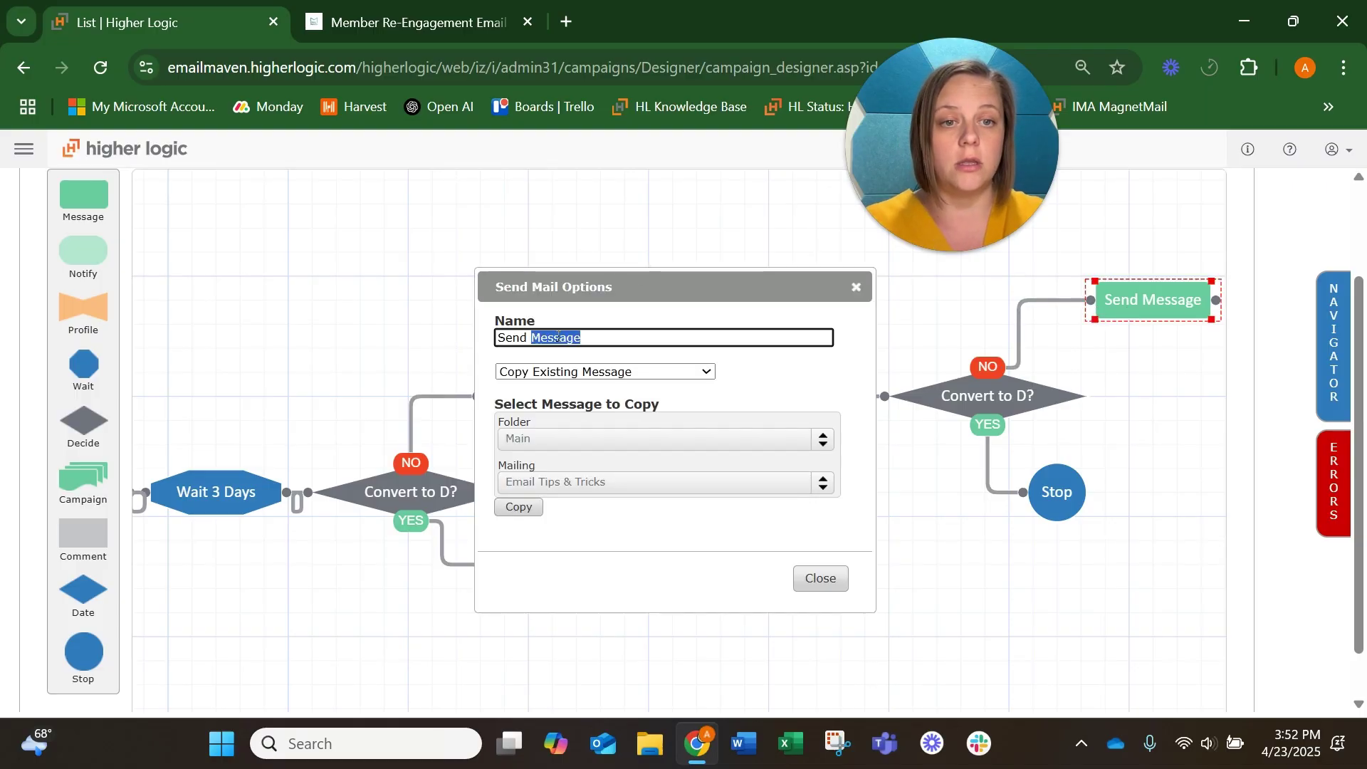
pyautogui.write('EM')
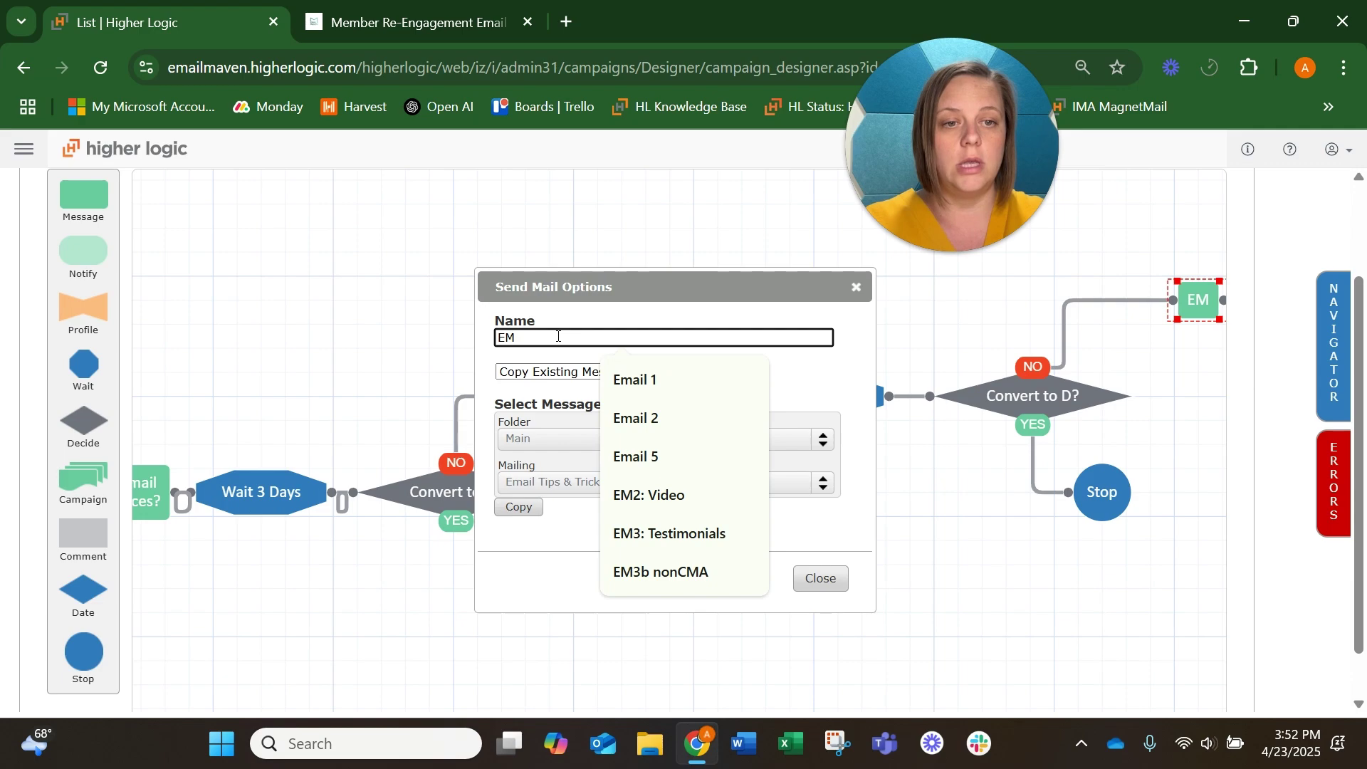
pyautogui.write(' 3: ')
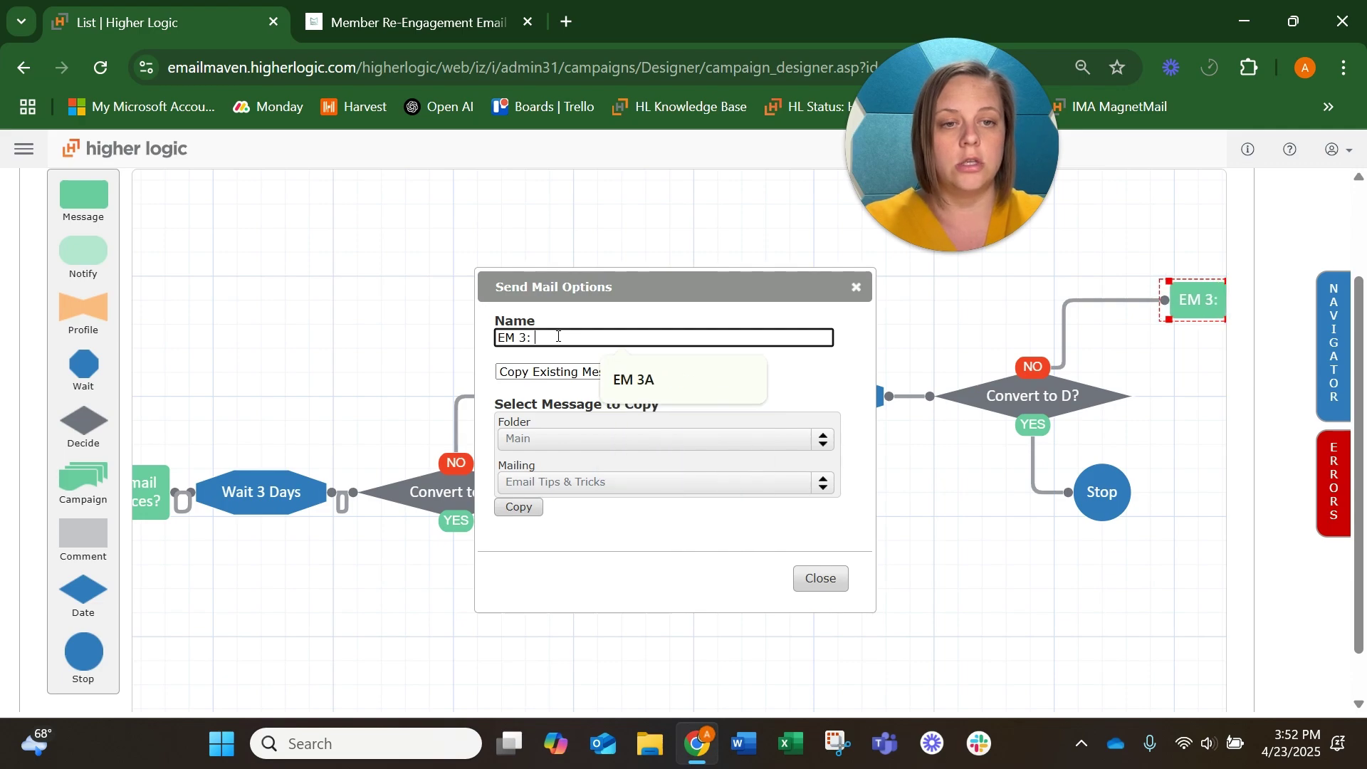
pyautogui.write('Survey')
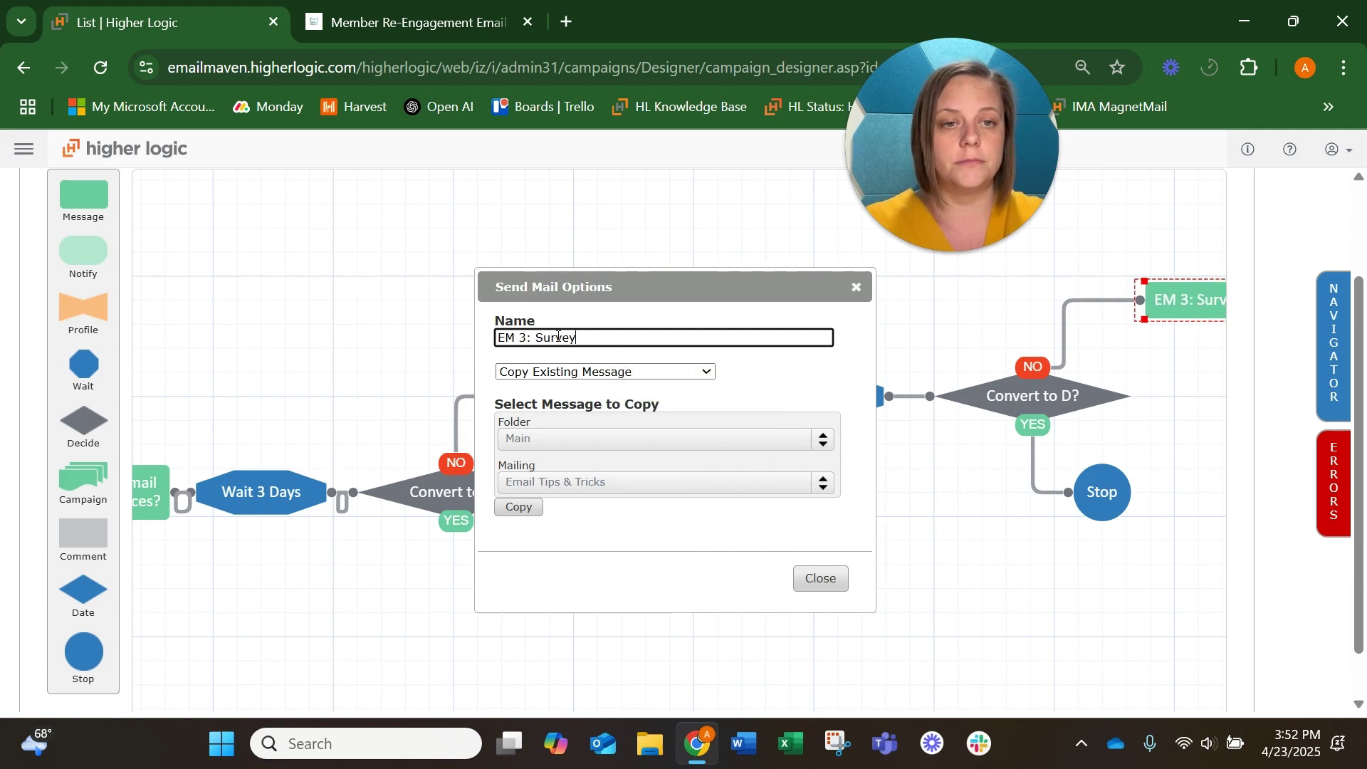
pyautogui.click(822, 572)
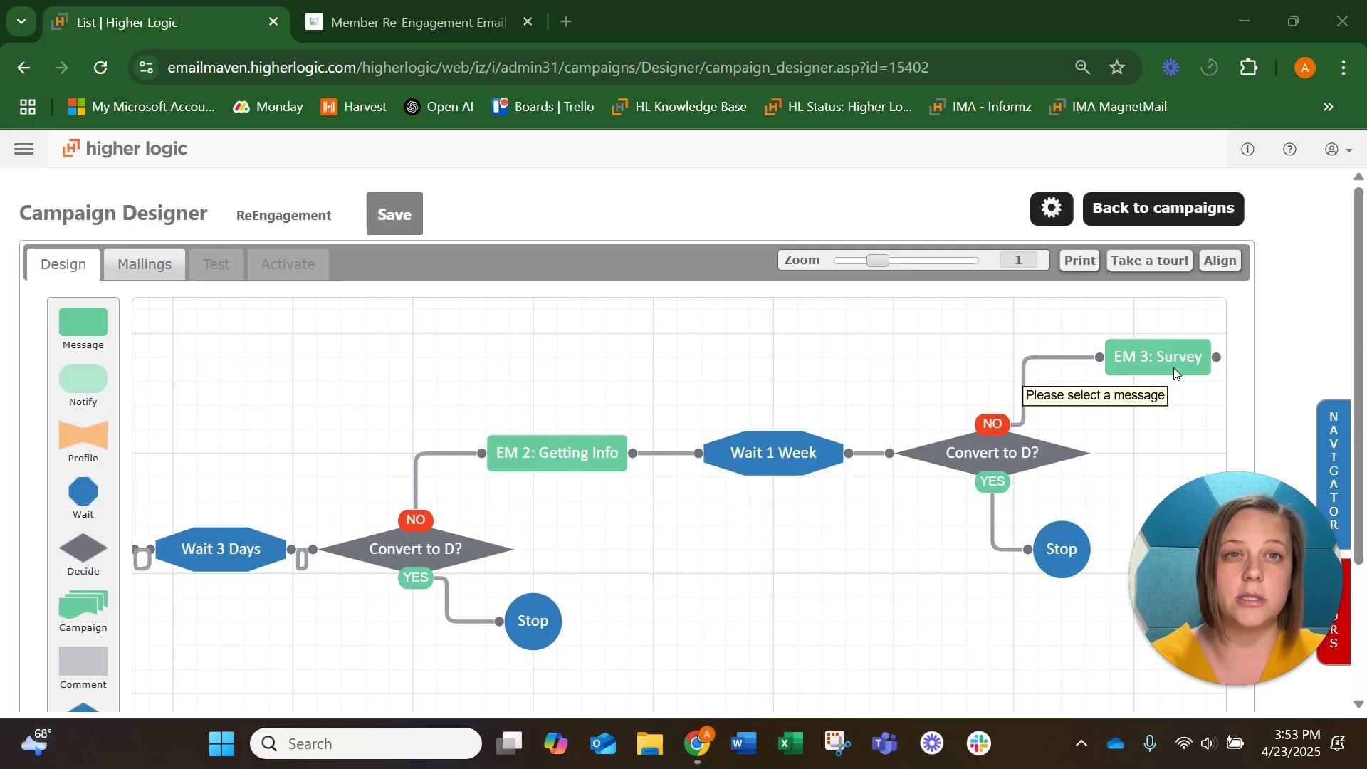
pyautogui.click(1184, 392)
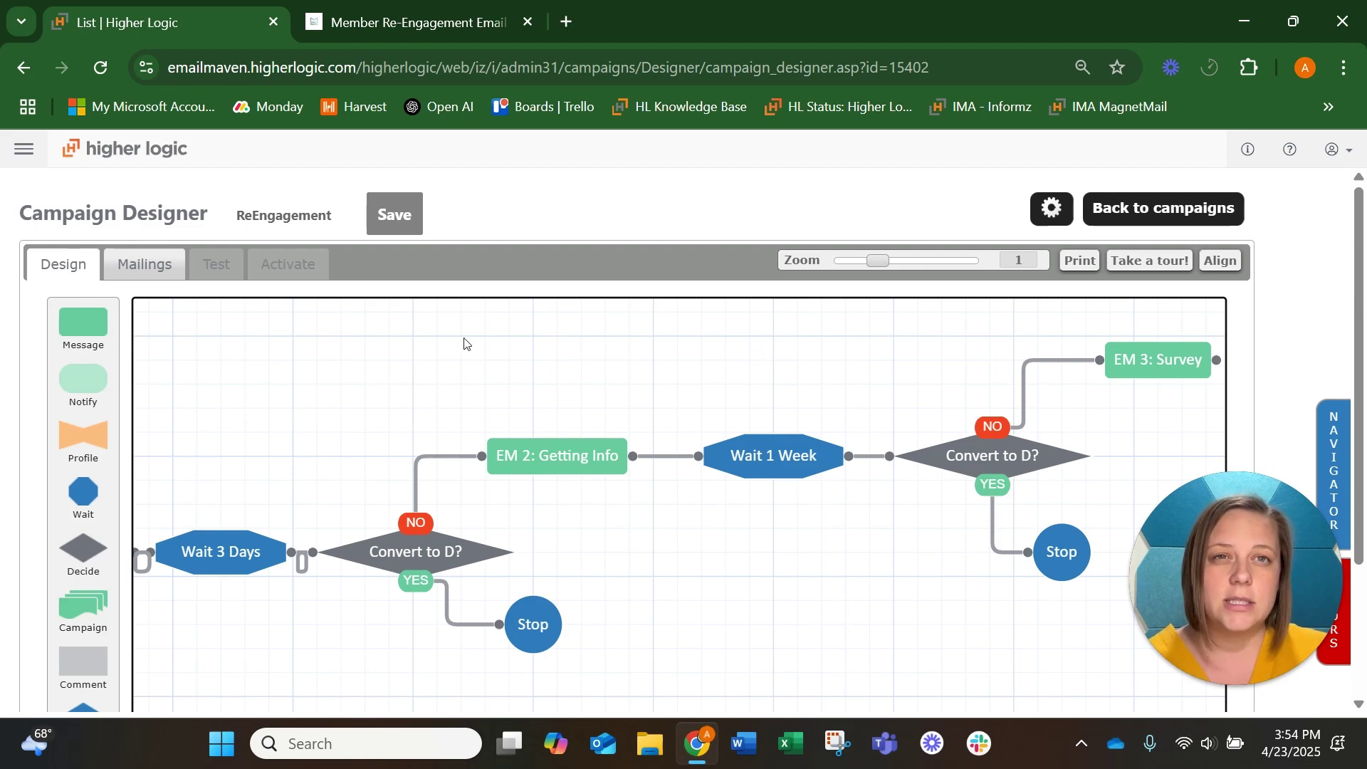
# Add a Wait step and a Decide step after EM 3: Survey and connect the three in sequence.
pyautogui.moveTo(83, 491); pyautogui.dragTo(1225, 349)
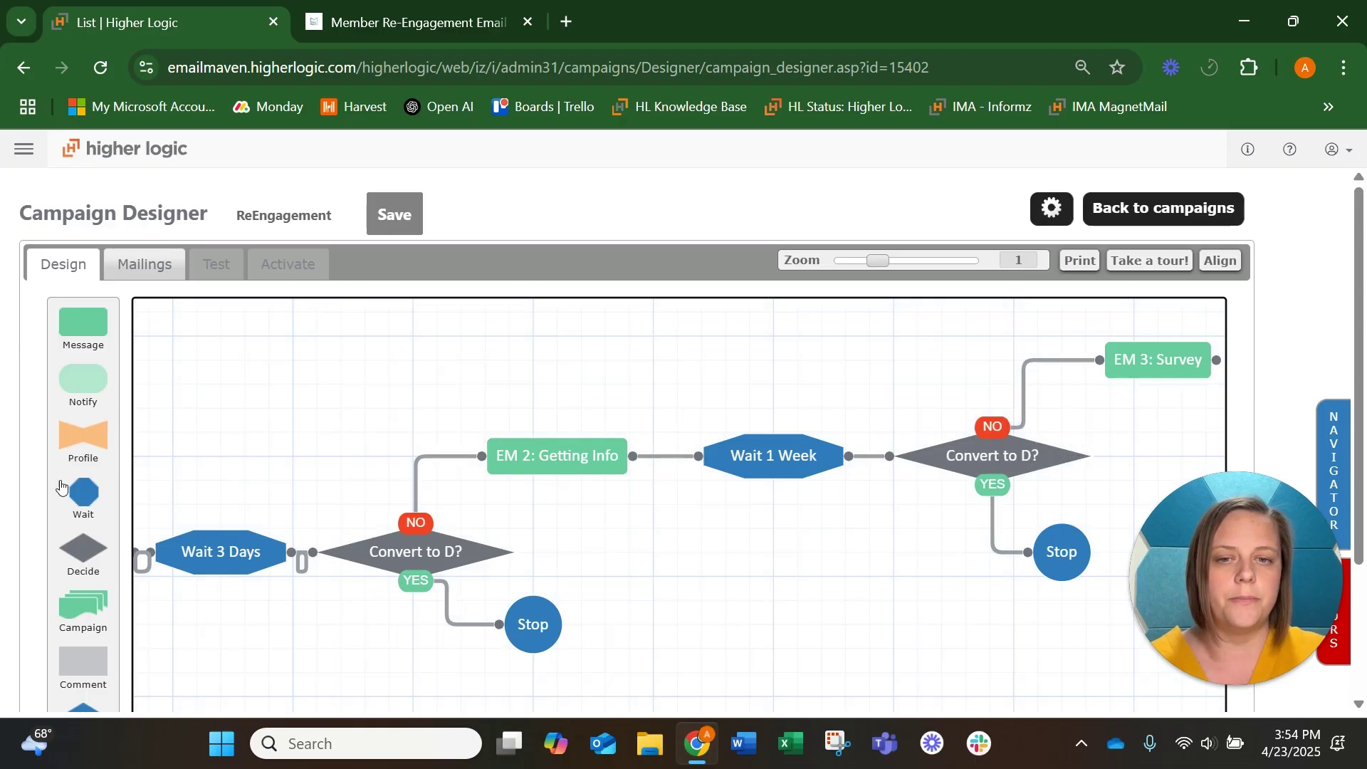
pyautogui.moveTo(83, 493); pyautogui.dragTo(1284, 480)
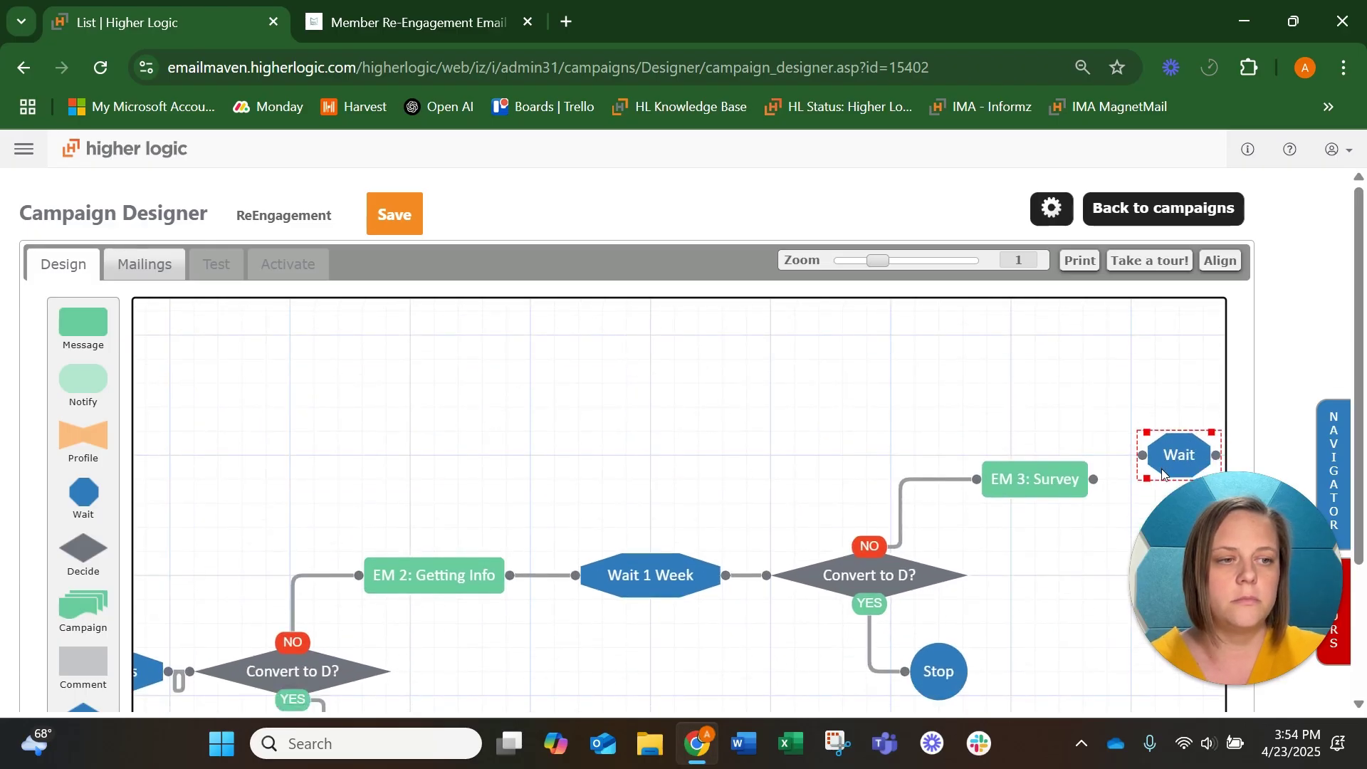
pyautogui.moveTo(83, 548); pyautogui.dragTo(1214, 396)
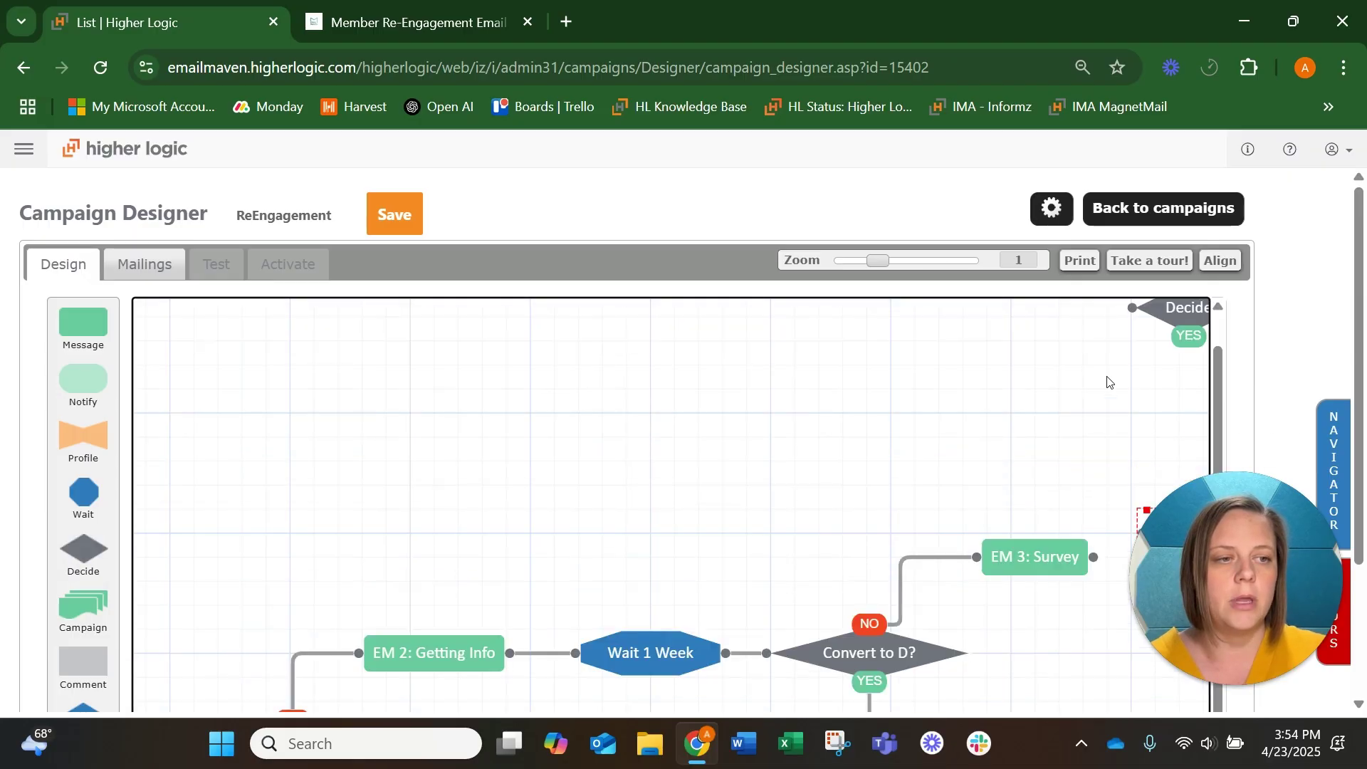
pyautogui.moveTo(1136, 314); pyautogui.dragTo(1247, 485)
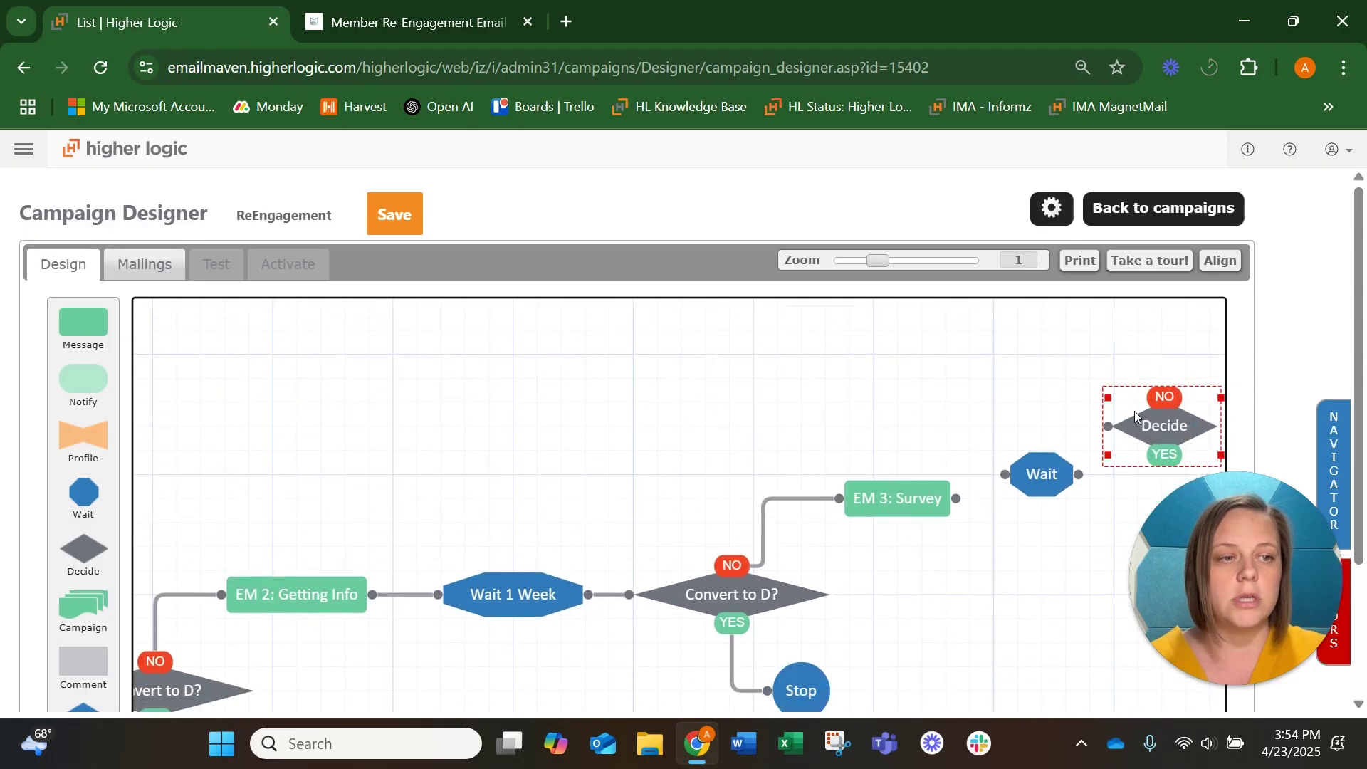
pyautogui.moveTo(1159, 425); pyautogui.dragTo(1182, 468)
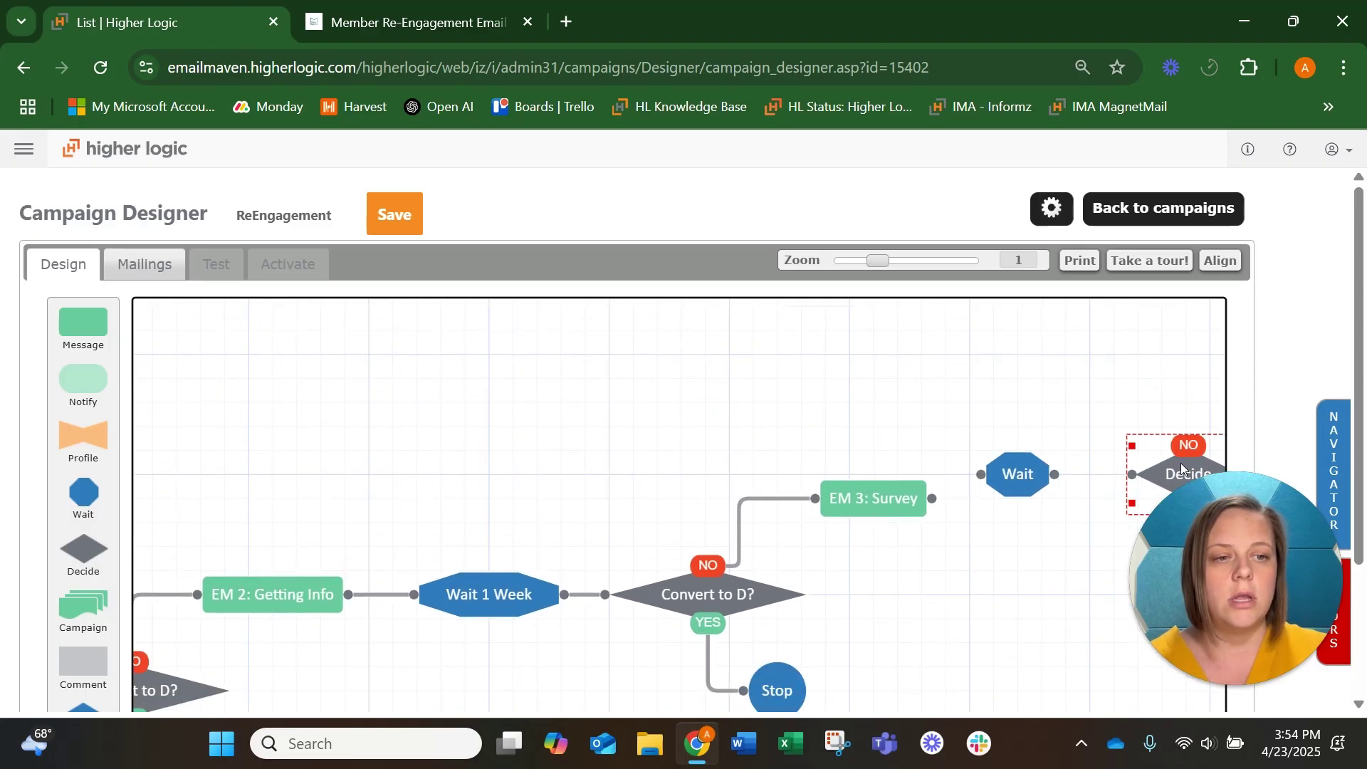
pyautogui.moveTo(932, 498); pyautogui.dragTo(1132, 475)
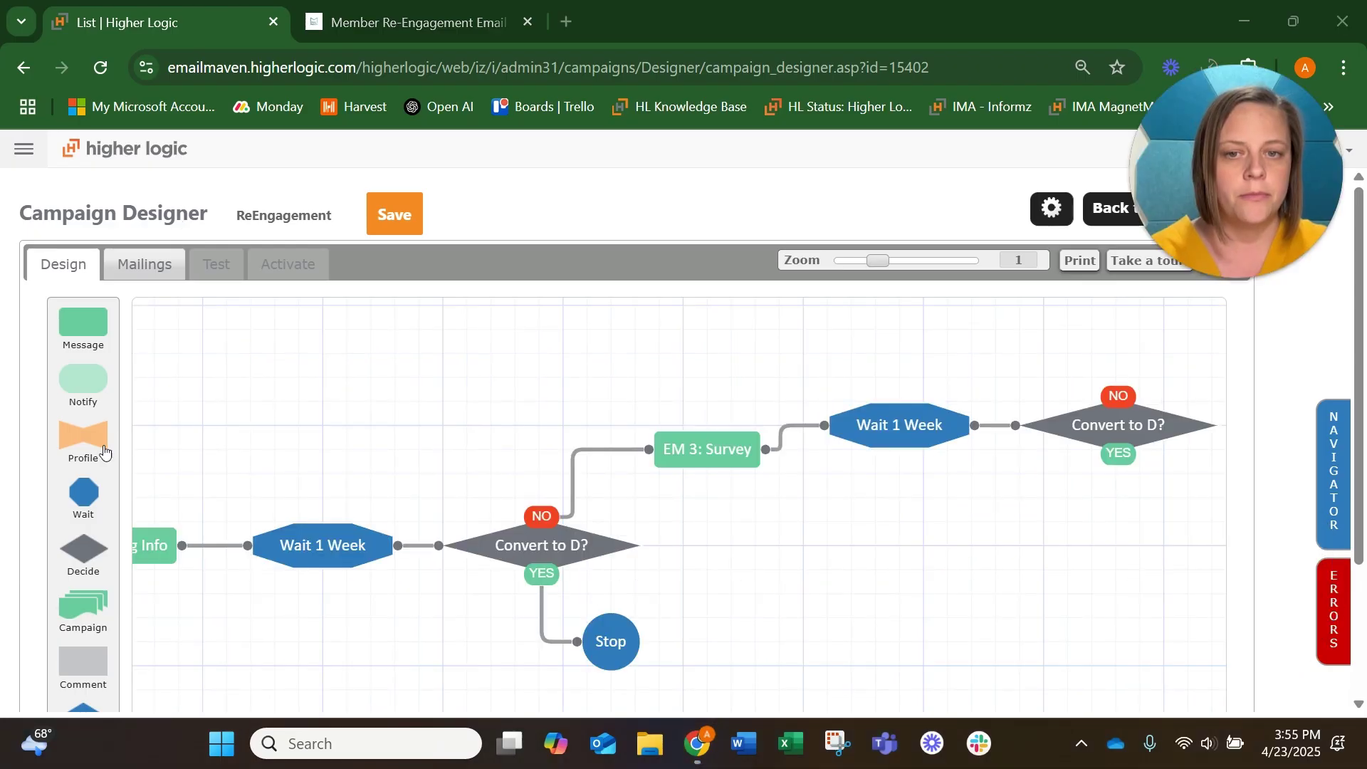
# Add two Stop steps beside the last "Convert to D?" decision and connect its NO and YES branches to them.
pyautogui.scroll(-2, 103, 456)
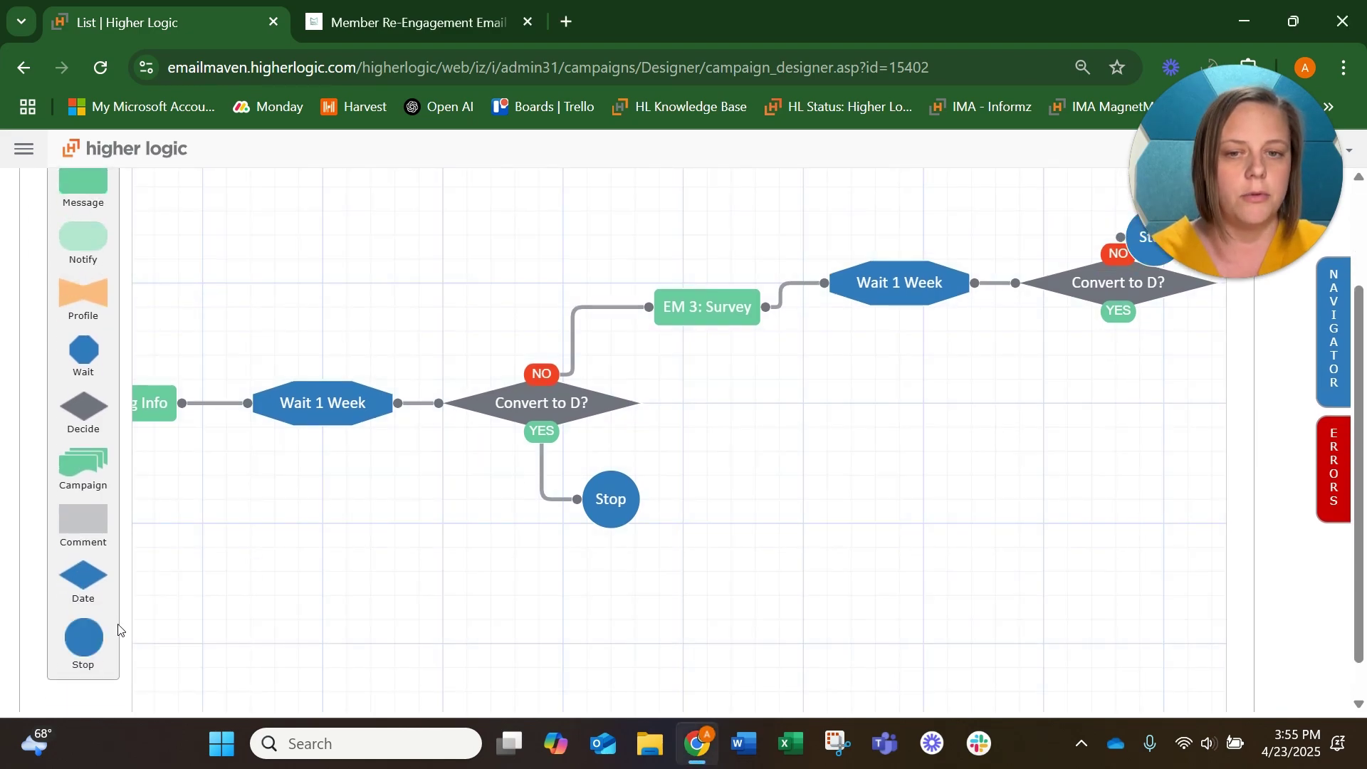
pyautogui.moveTo(86, 634); pyautogui.dragTo(993, 481)
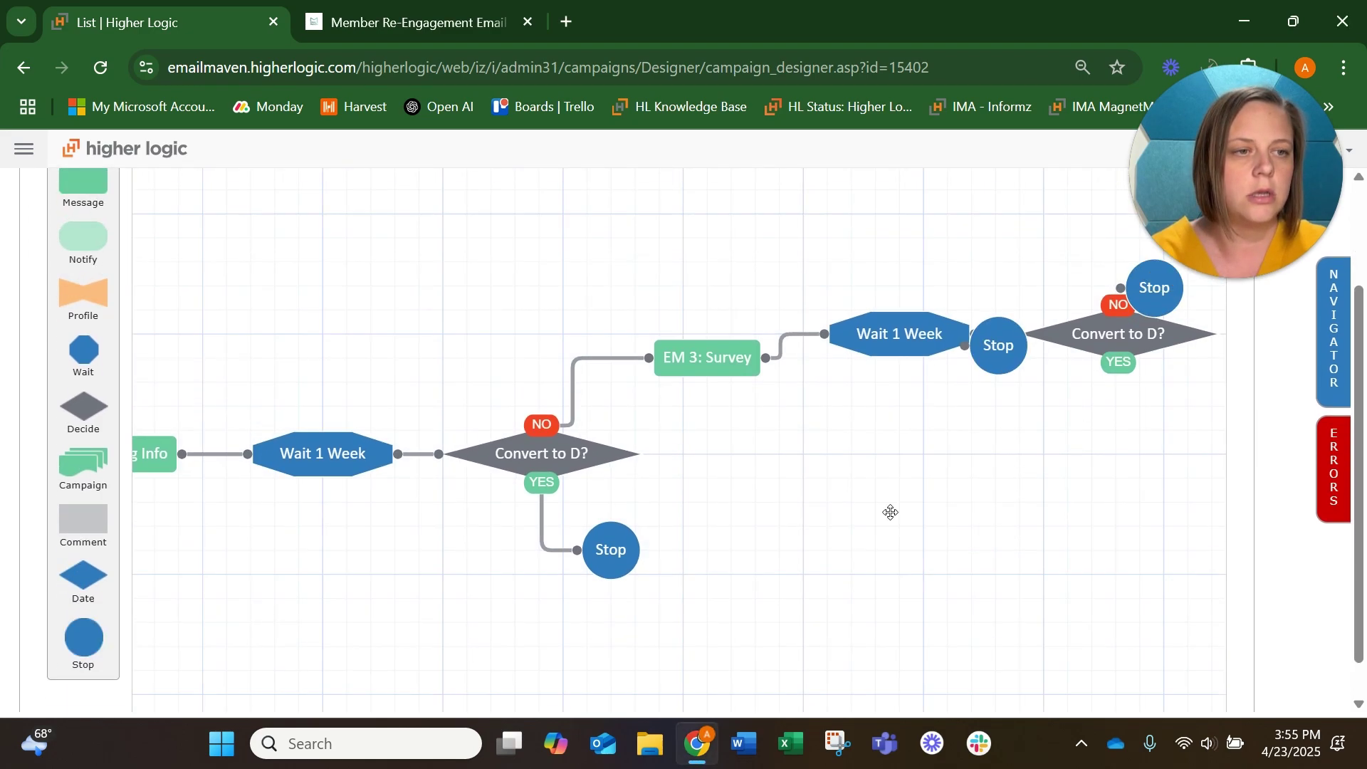
pyautogui.moveTo(1164, 342); pyautogui.dragTo(1187, 307)
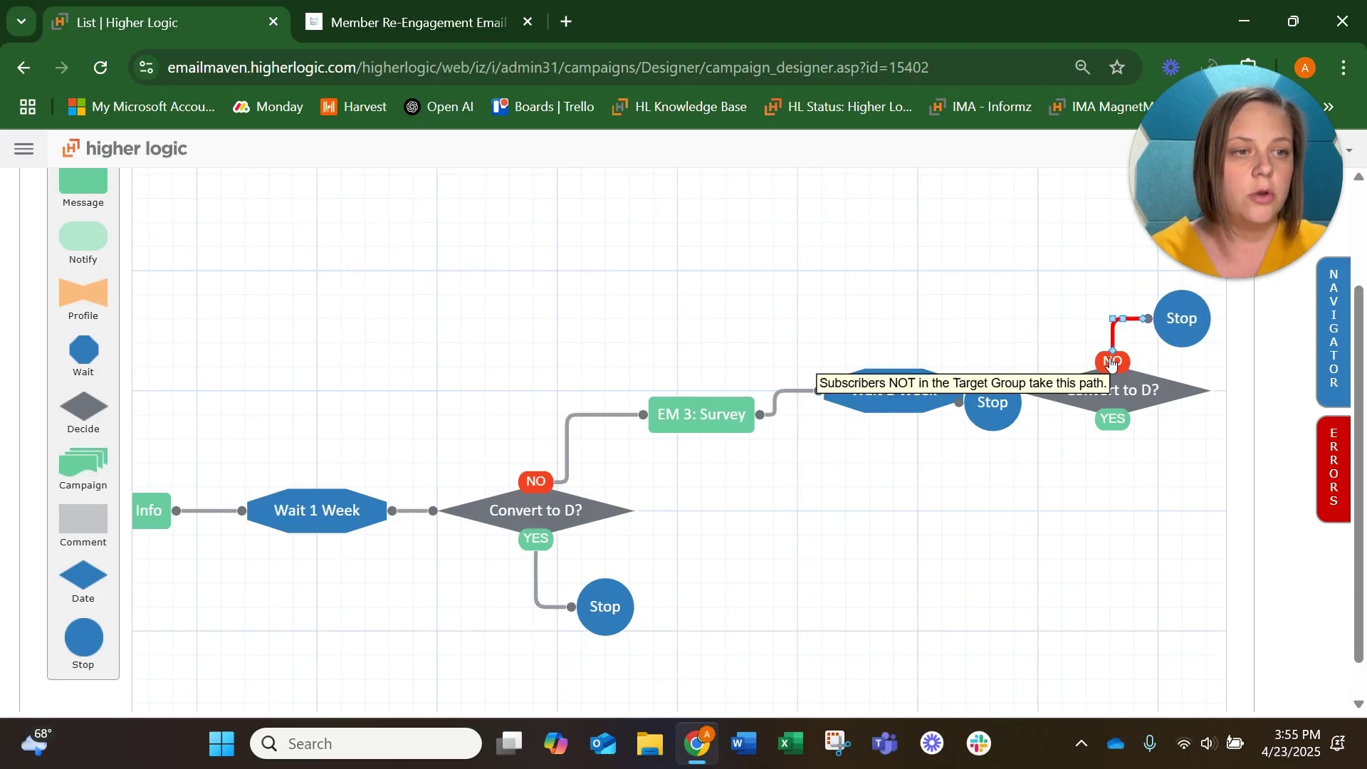
pyautogui.moveTo(1024, 414); pyautogui.dragTo(1225, 474)
pyautogui.moveTo(1107, 425); pyautogui.dragTo(1148, 491)
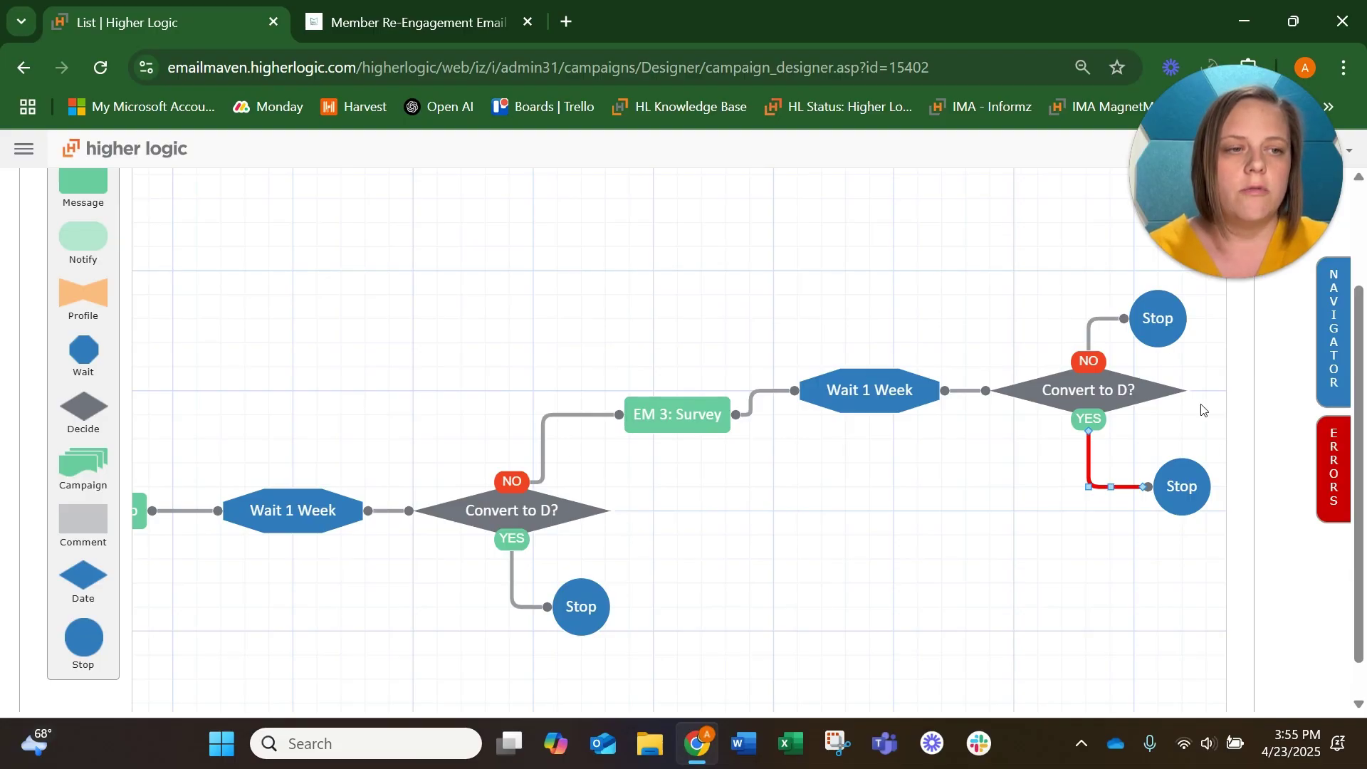
pyautogui.moveTo(1148, 316); pyautogui.dragTo(1176, 324)
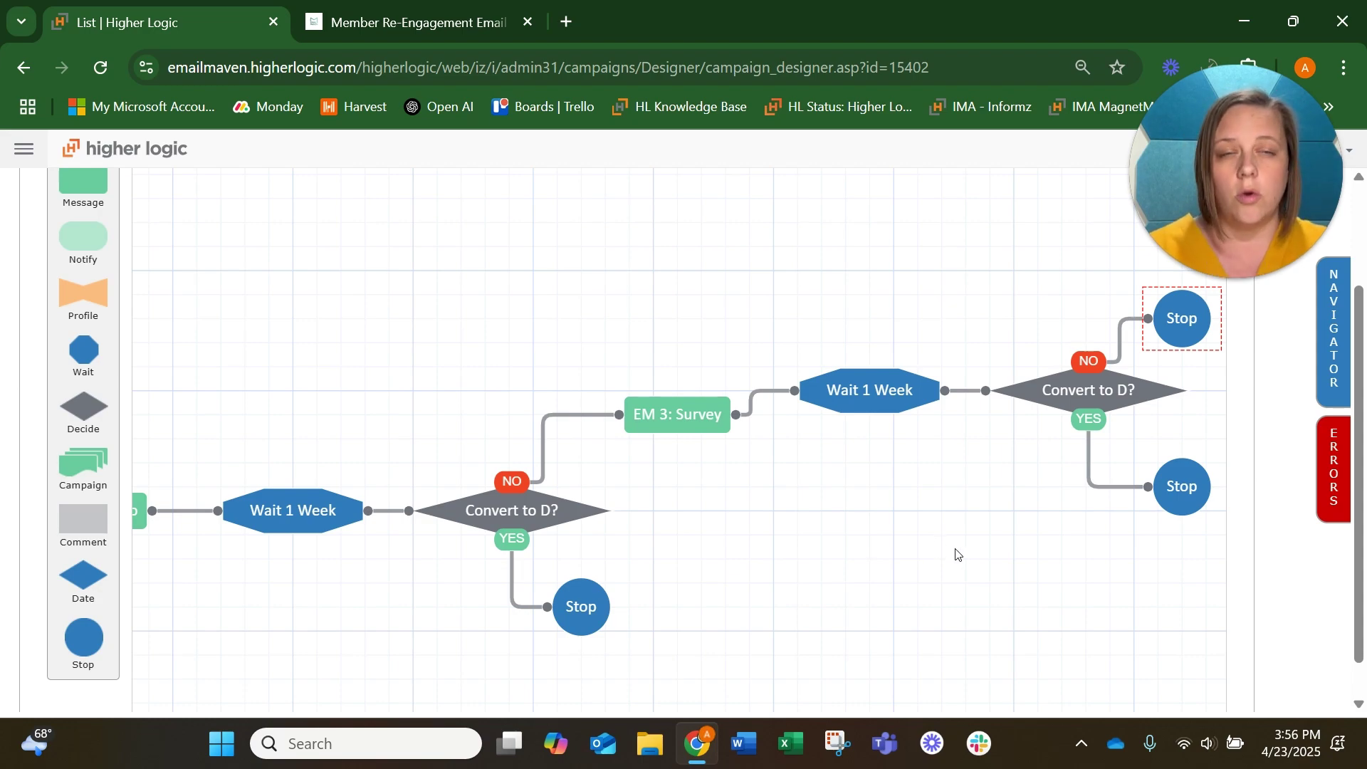
# Check the campaign errors, set up the missing mailing for EM 3: Survey, and return from the message designer to the campaign.
pyautogui.click(1333, 461)
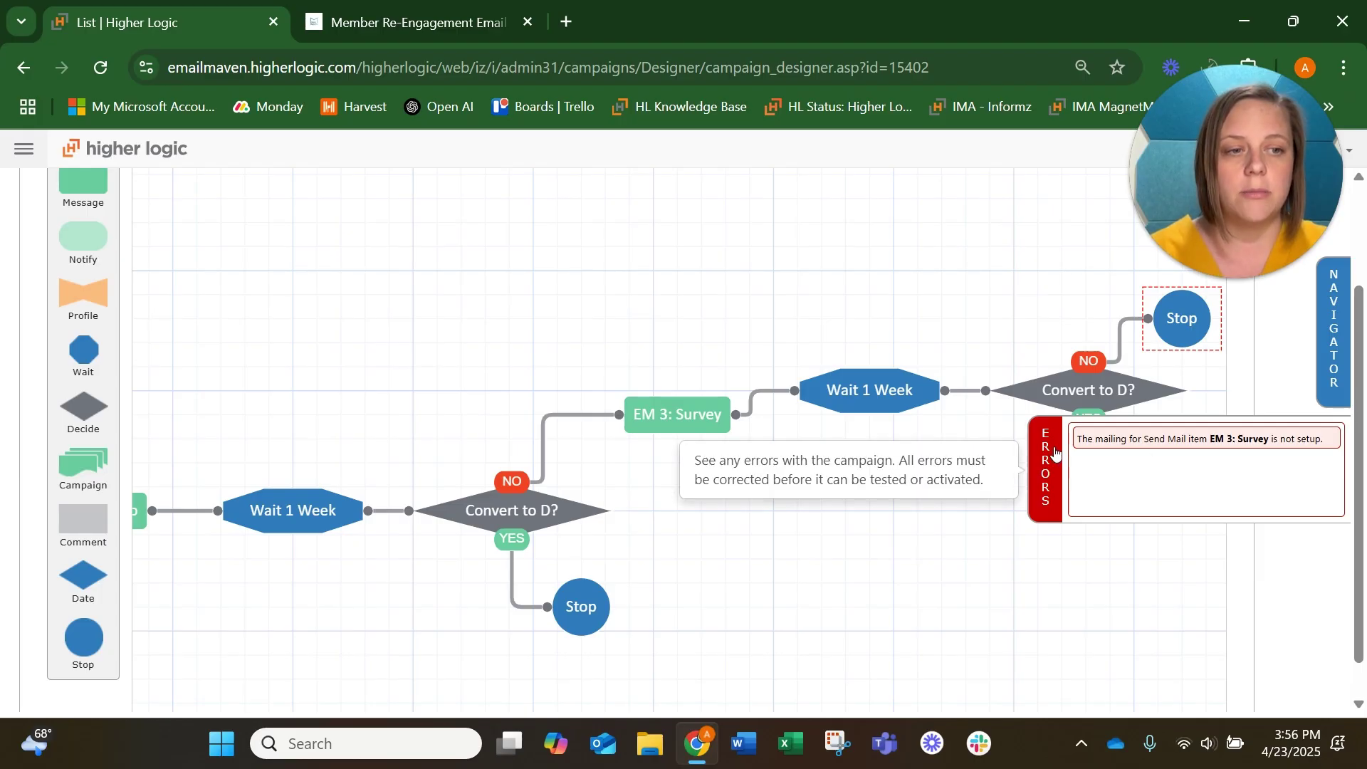
pyautogui.doubleClick(680, 416)
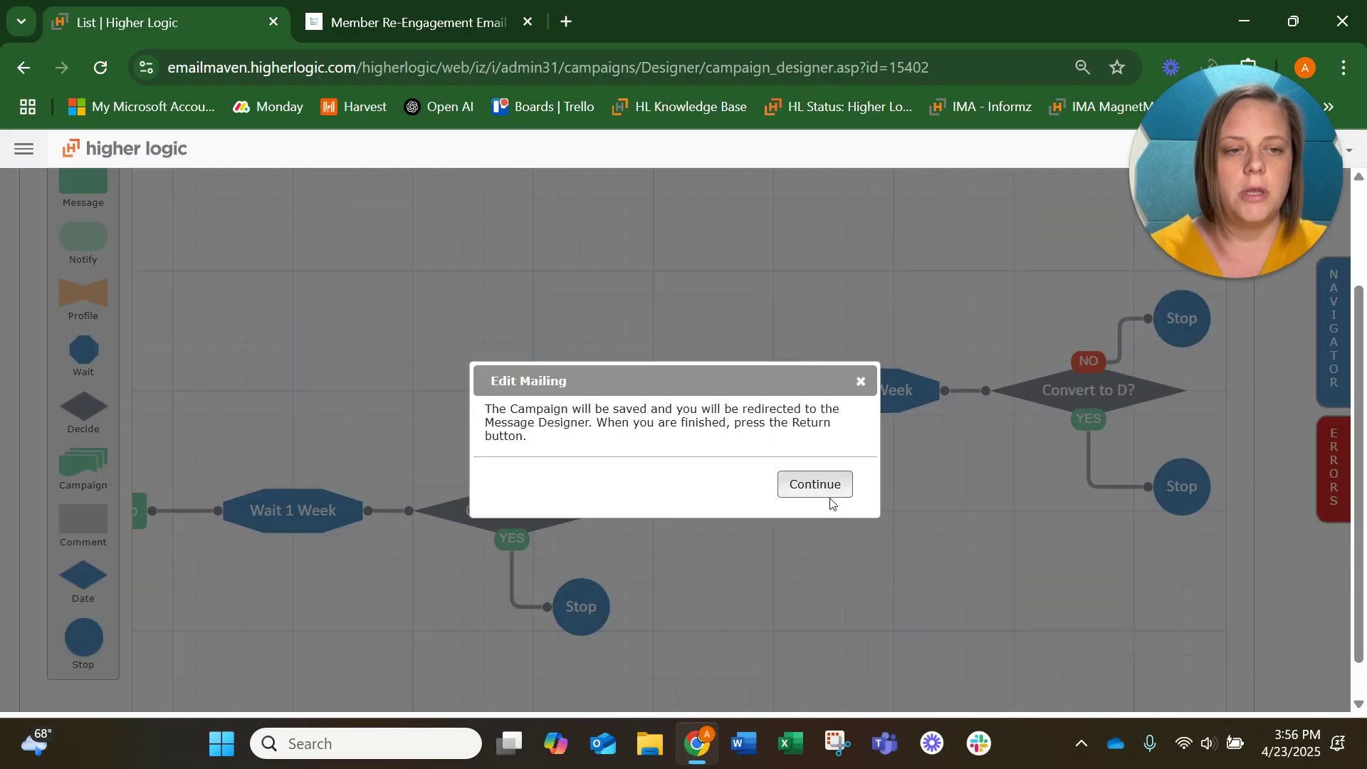
pyautogui.click(816, 491)
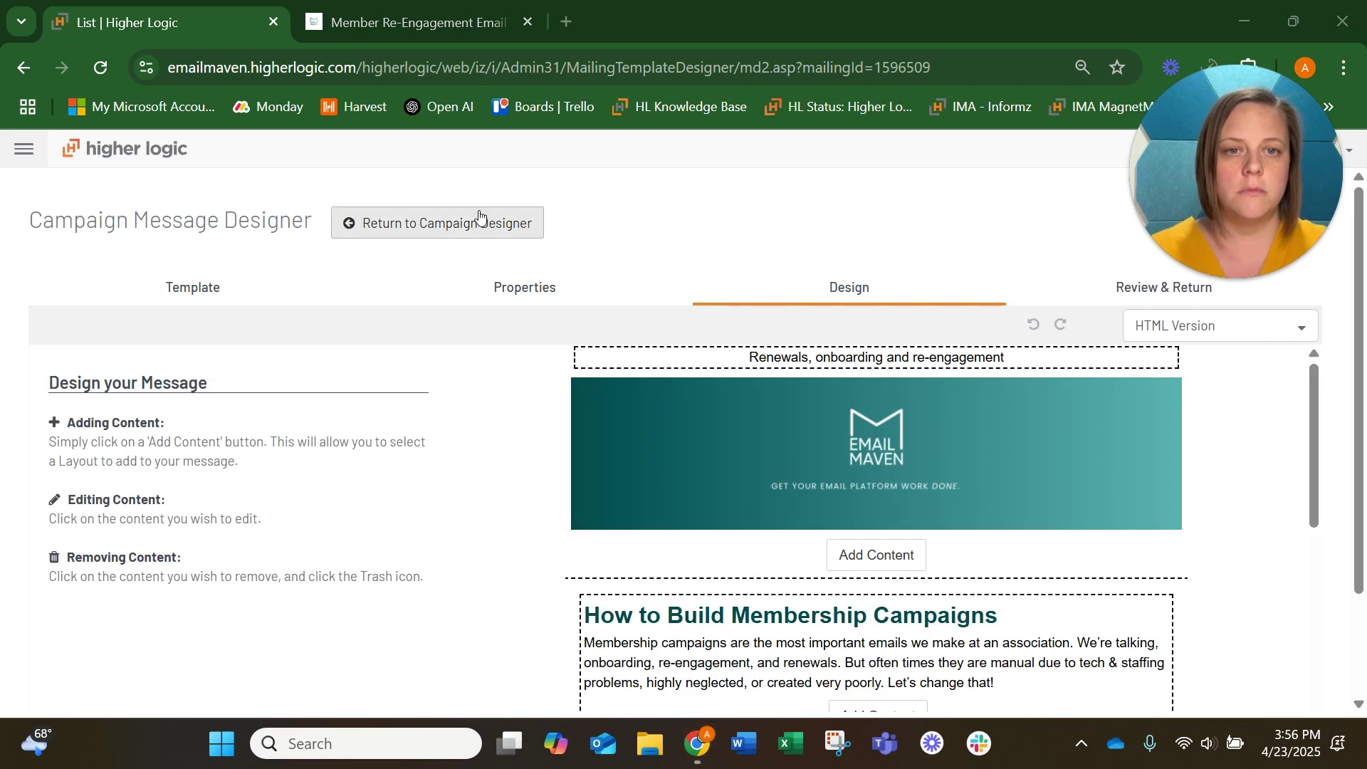
pyautogui.click(471, 215)
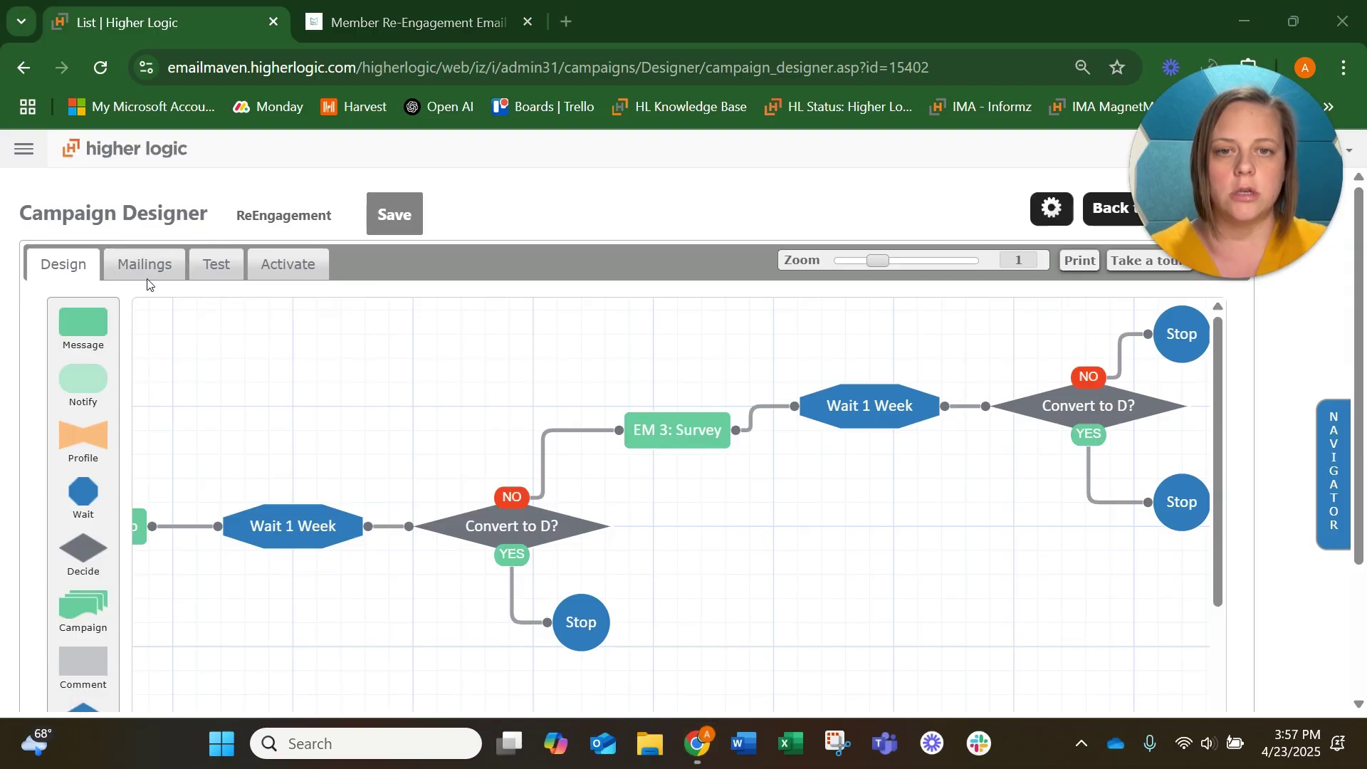
# Review the campaign's list of mailings and its test options.
pyautogui.click(171, 267)
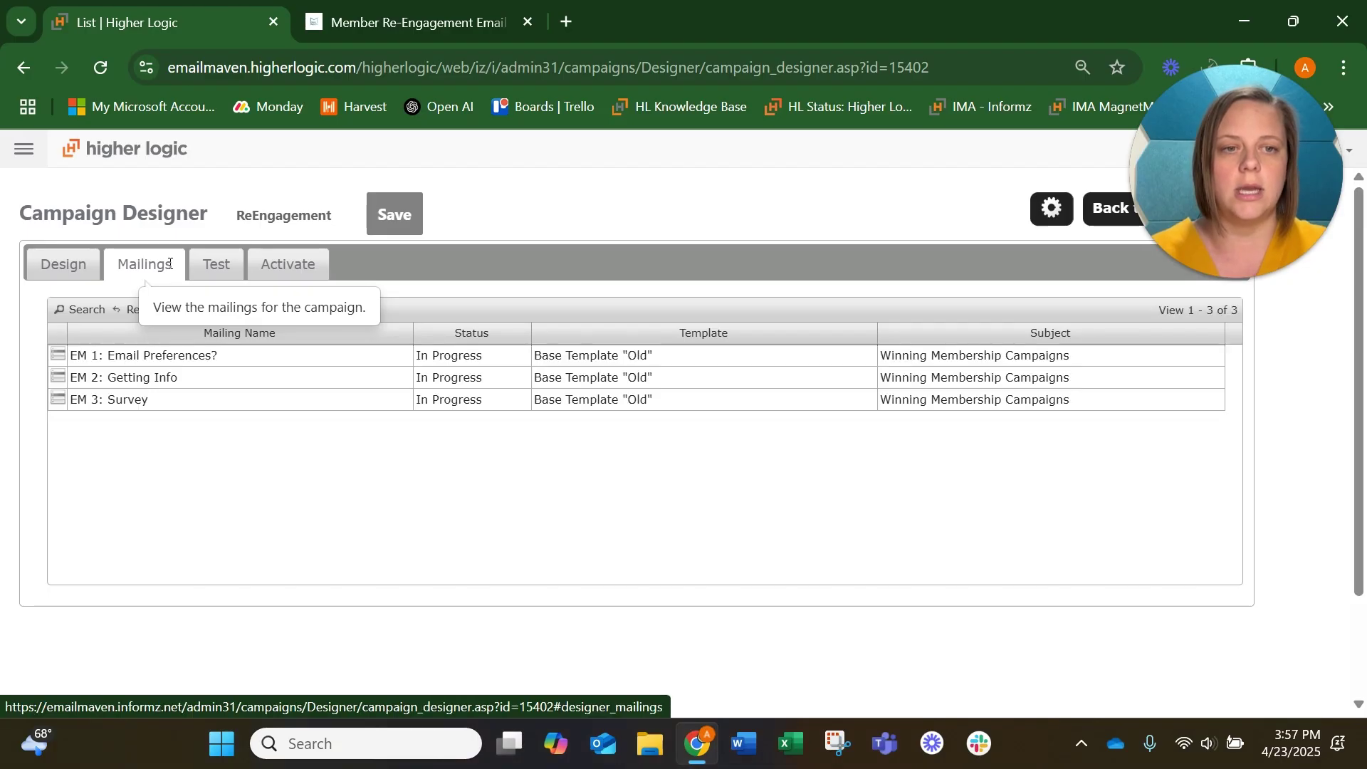
pyautogui.click(225, 267)
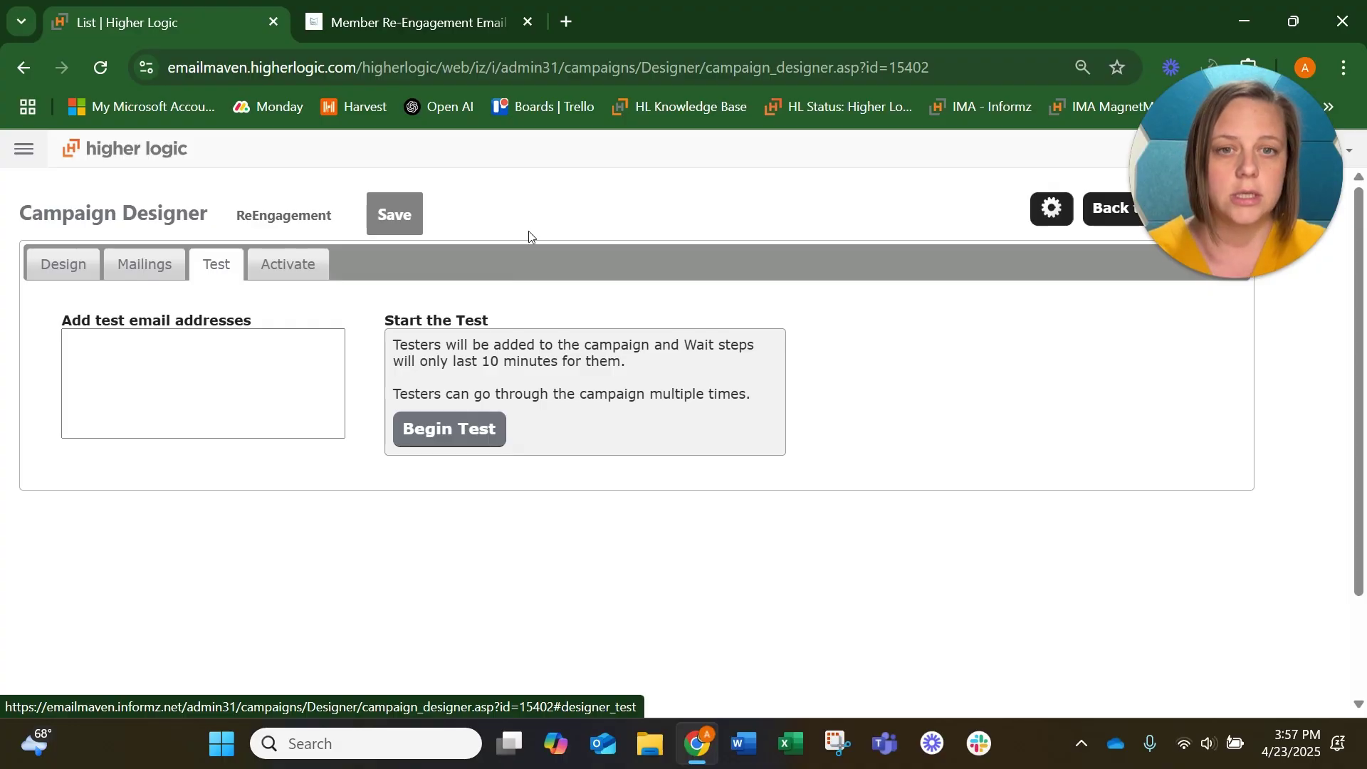
# Set activation to Add Subscribers Over Time, targeting the group Engagement Score: F from the Engagement Score folder.
pyautogui.click(305, 269)
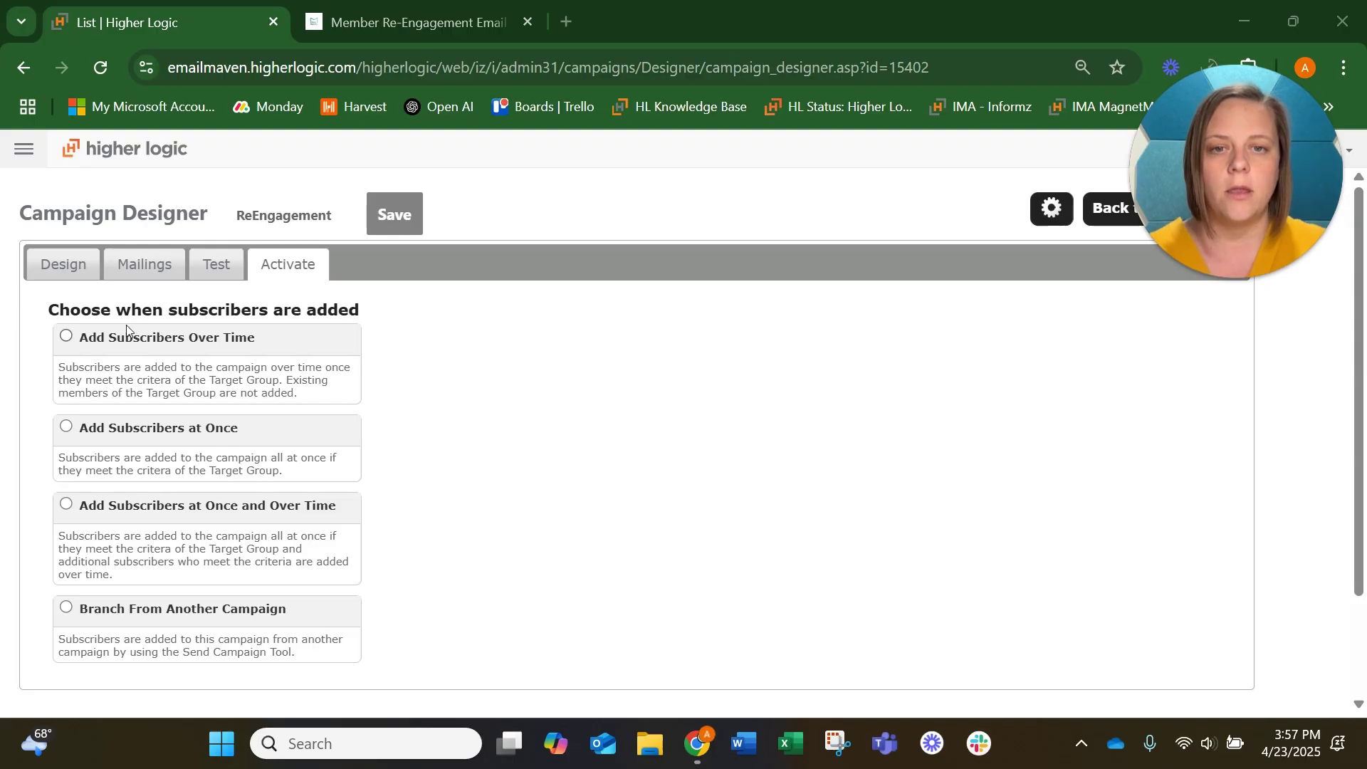
pyautogui.click(65, 336)
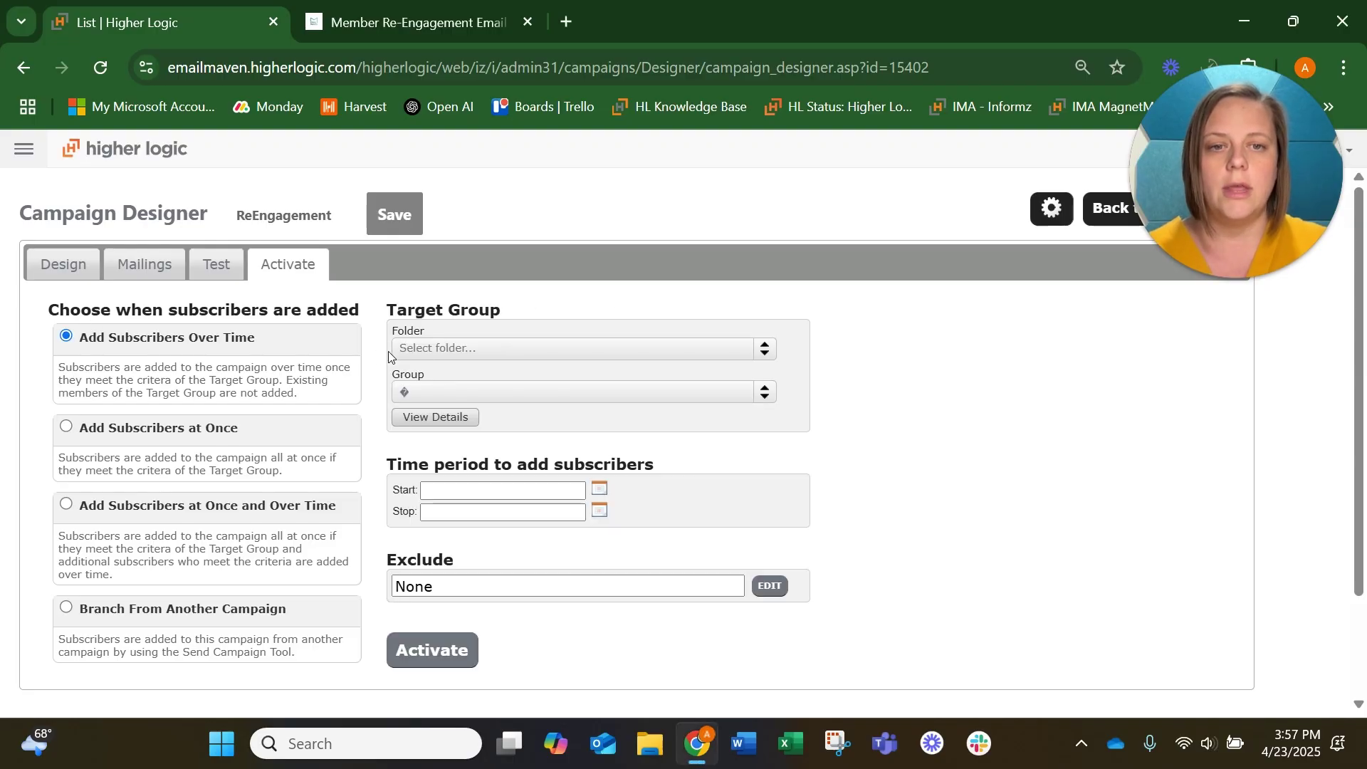
pyautogui.click(439, 348)
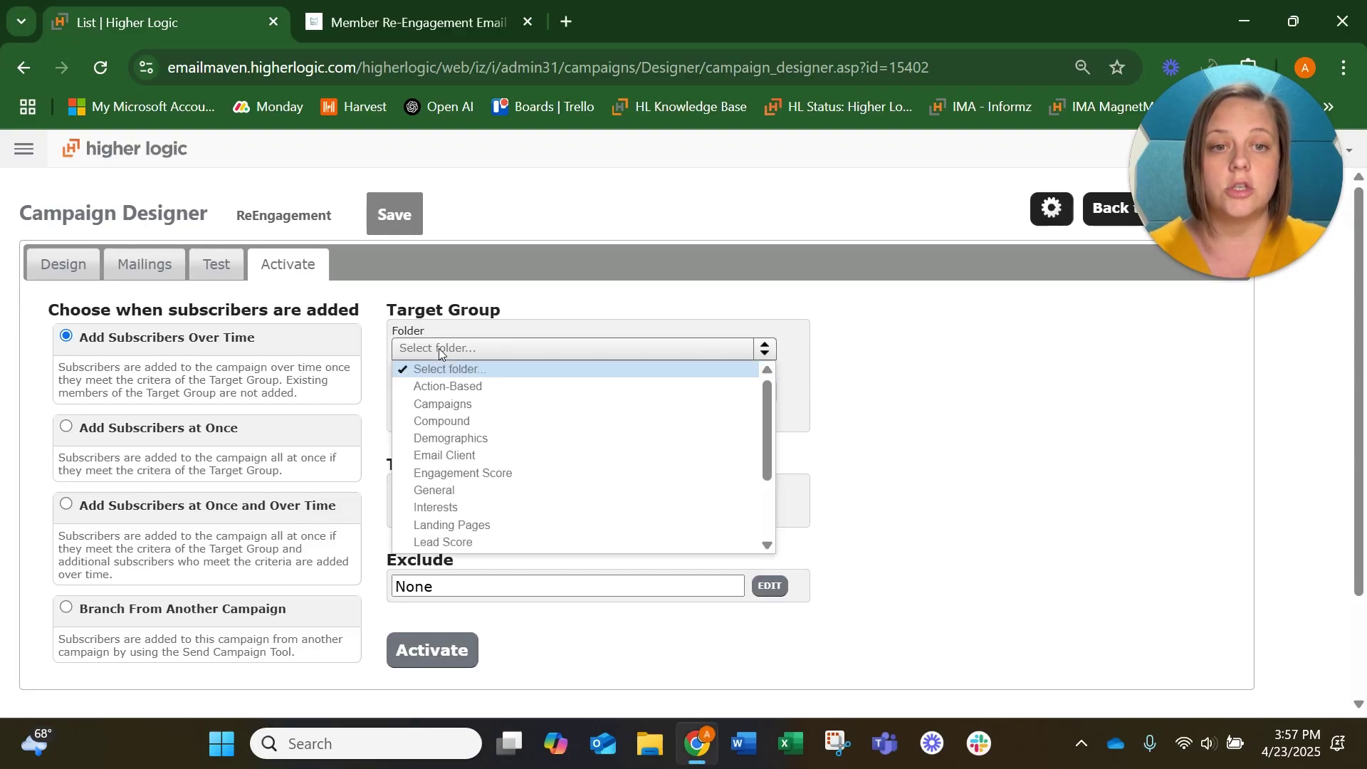
pyautogui.click(476, 473)
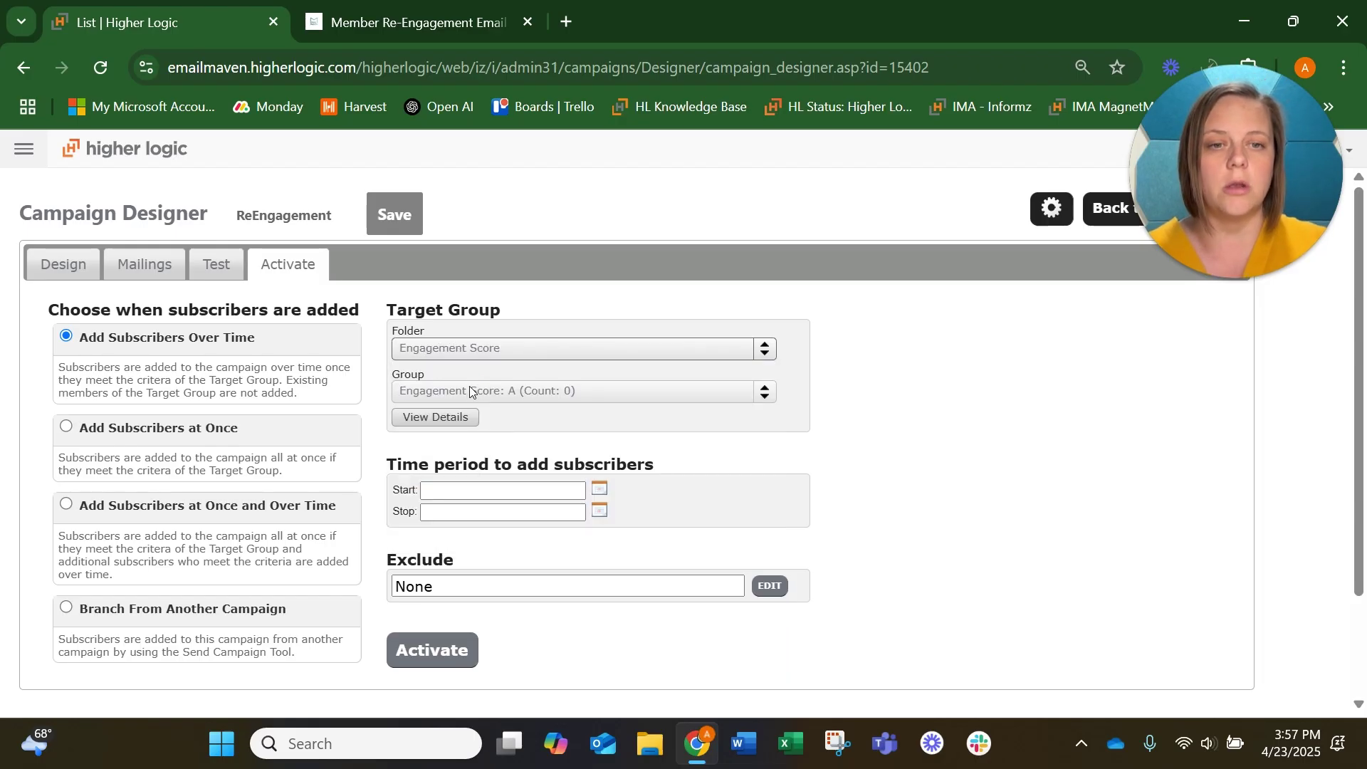
pyautogui.click(470, 388)
pyautogui.click(477, 484)
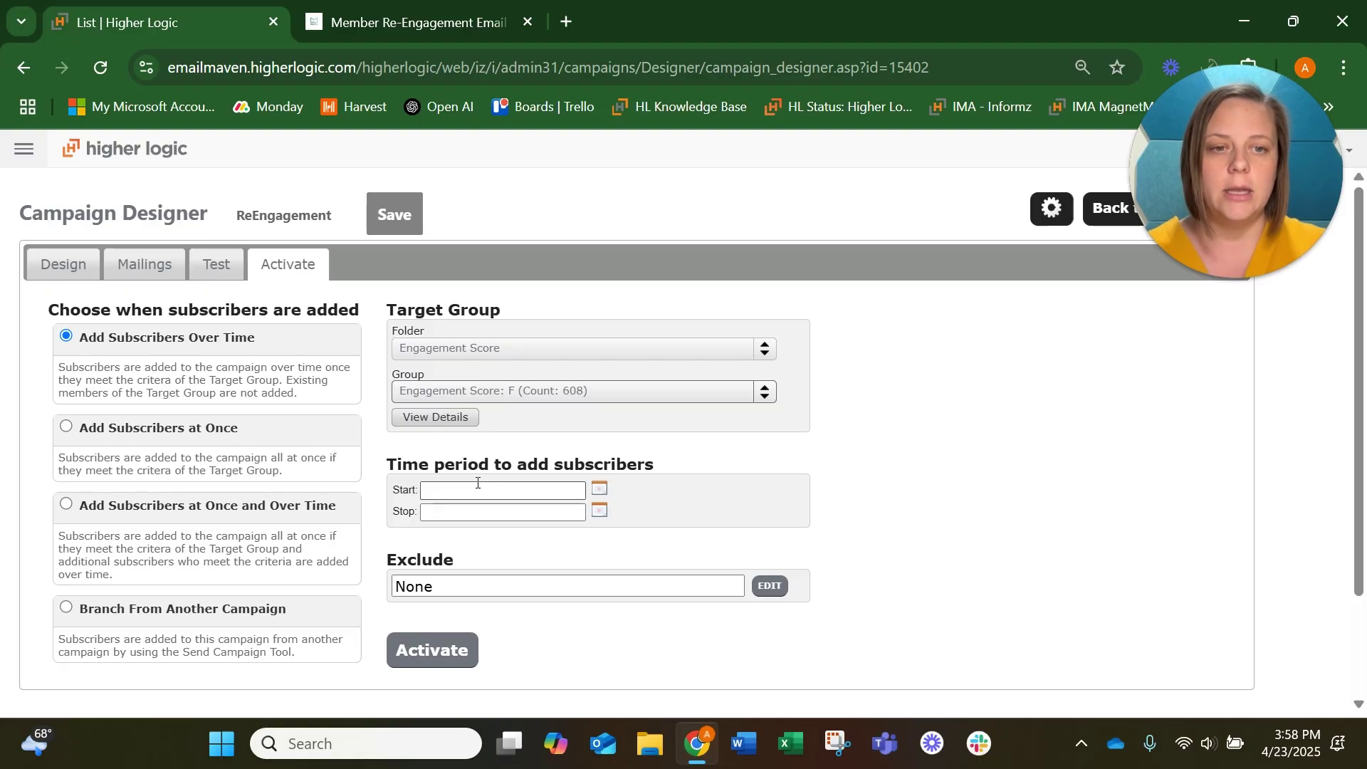
# Set the start of the period for adding subscribers to 23 Apr 2025 3:57 PM.
pyautogui.click(599, 486)
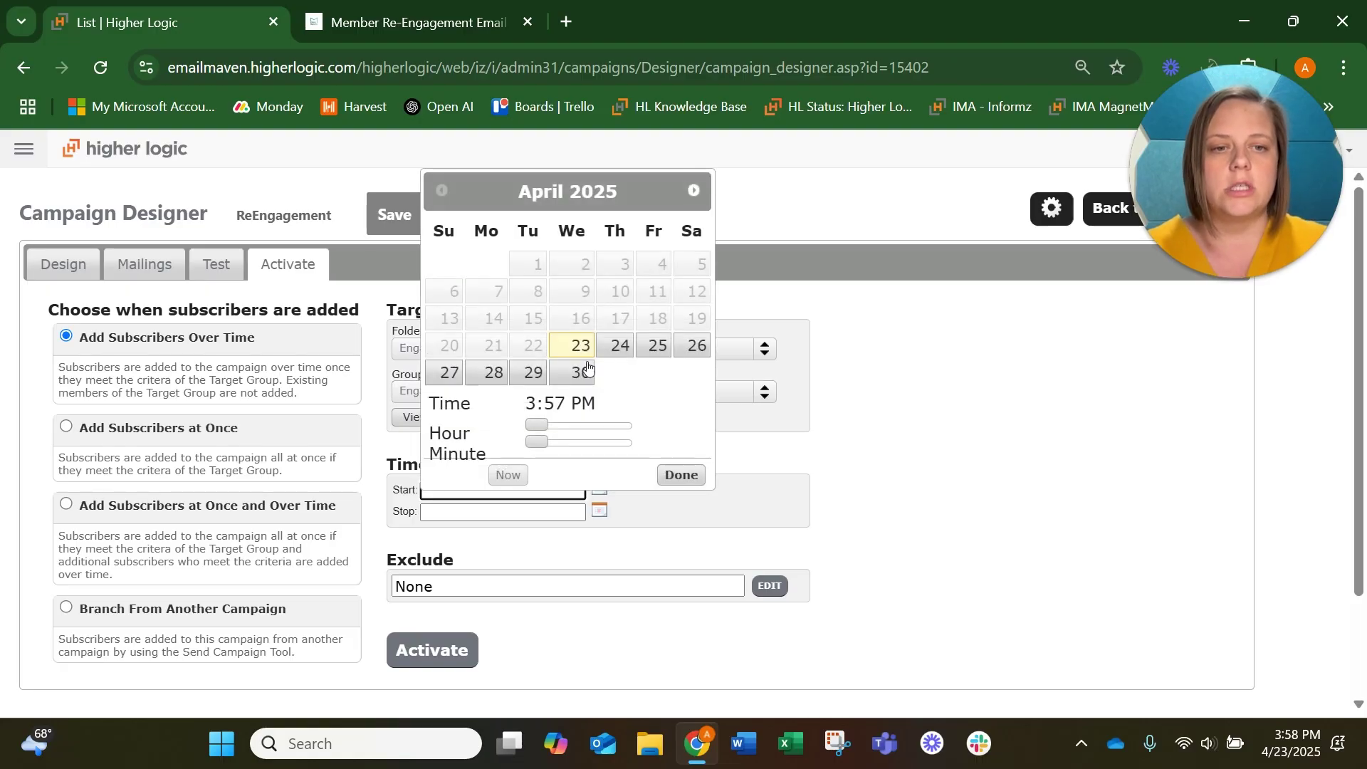
pyautogui.click(578, 345)
pyautogui.click(680, 475)
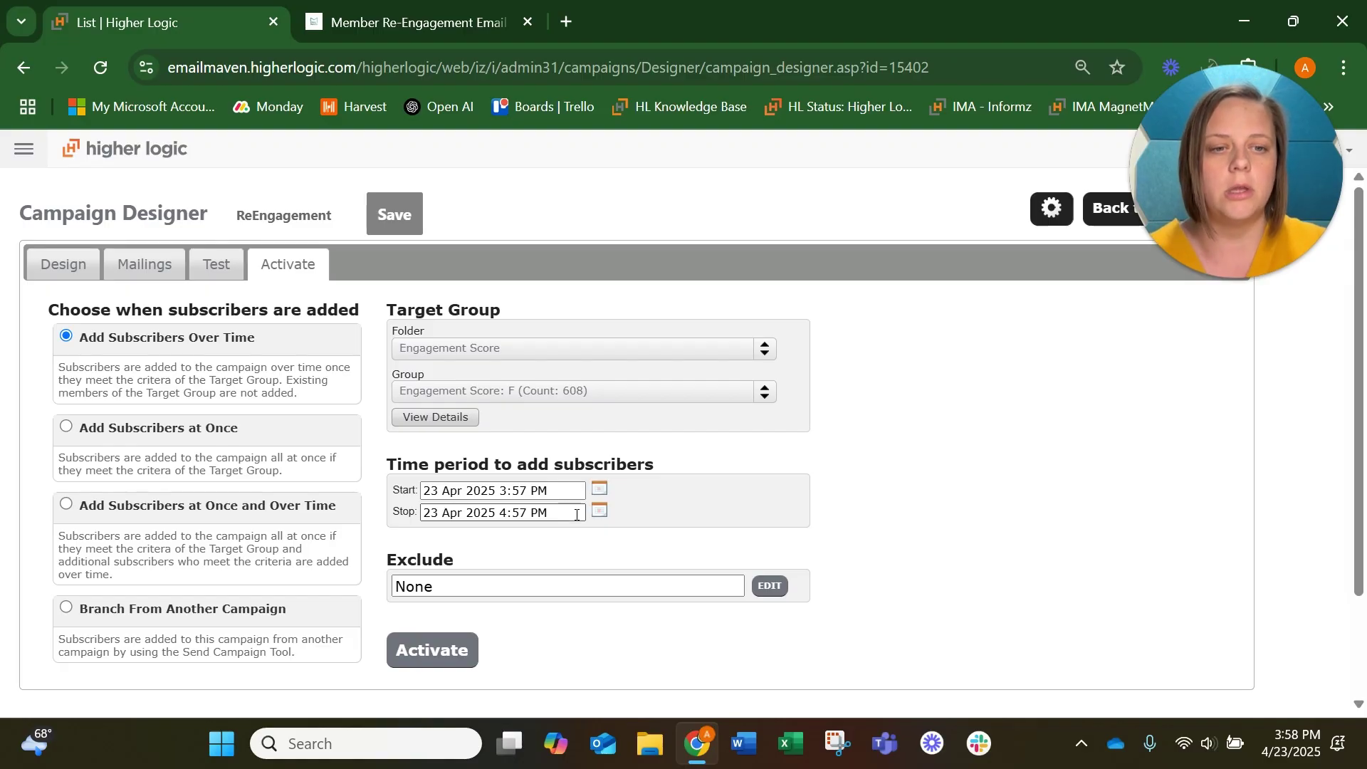
# Set the stop of the period for adding subscribers to 31 Jul 2026 4:57 PM.
pyautogui.click(600, 511)
pyautogui.click(695, 202)
pyautogui.click(695, 201)
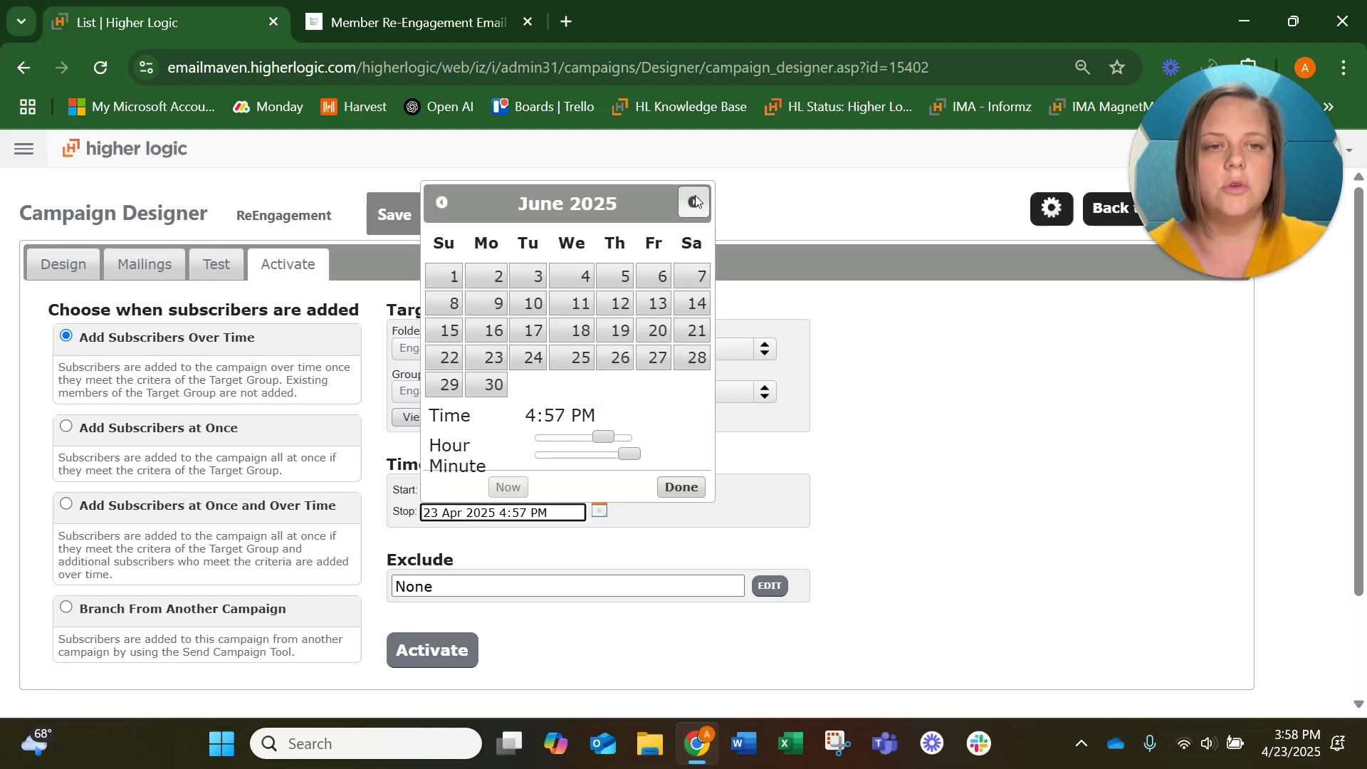
pyautogui.doubleClick(695, 199)
pyautogui.tripleClick(695, 200)
pyautogui.doubleClick(695, 199)
pyautogui.doubleClick(695, 199)
pyautogui.tripleClick(695, 202)
pyautogui.click(695, 202)
pyautogui.click(655, 386)
pyautogui.click(683, 487)
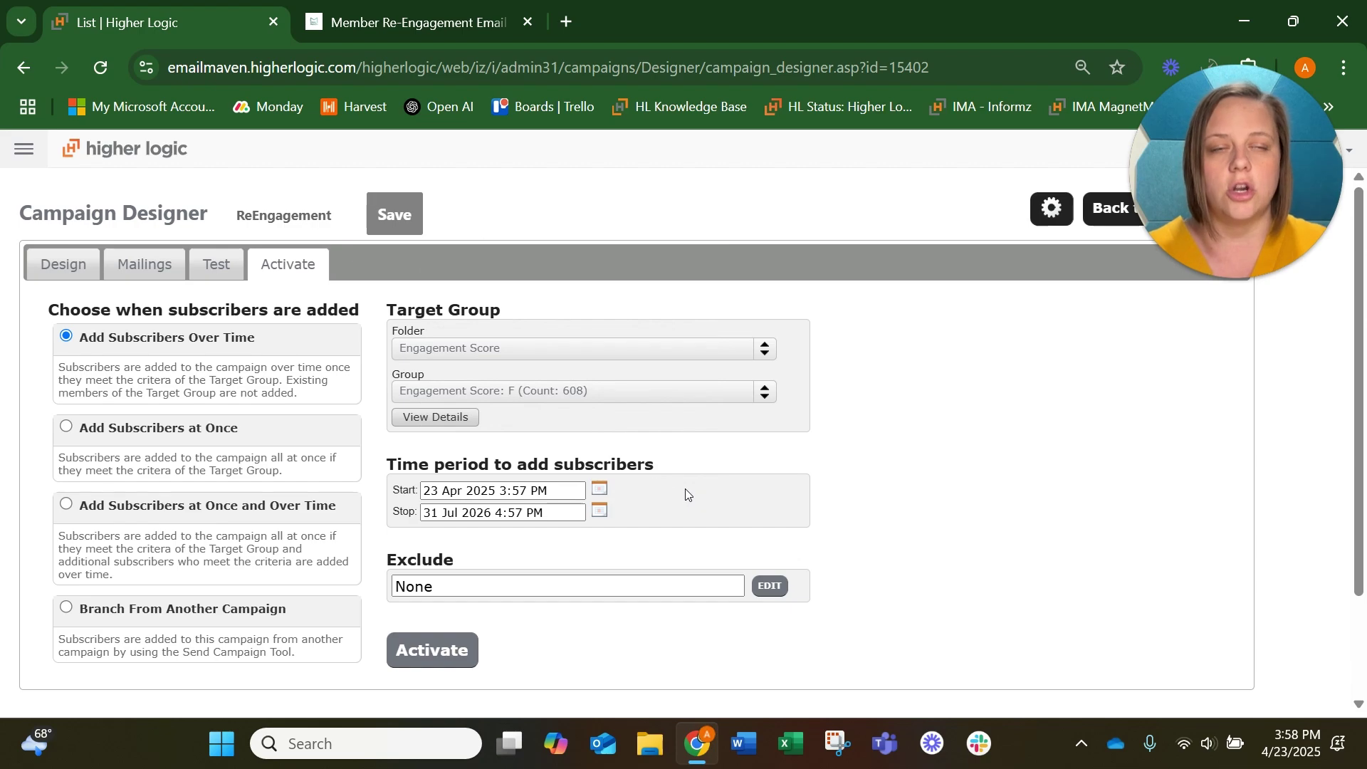